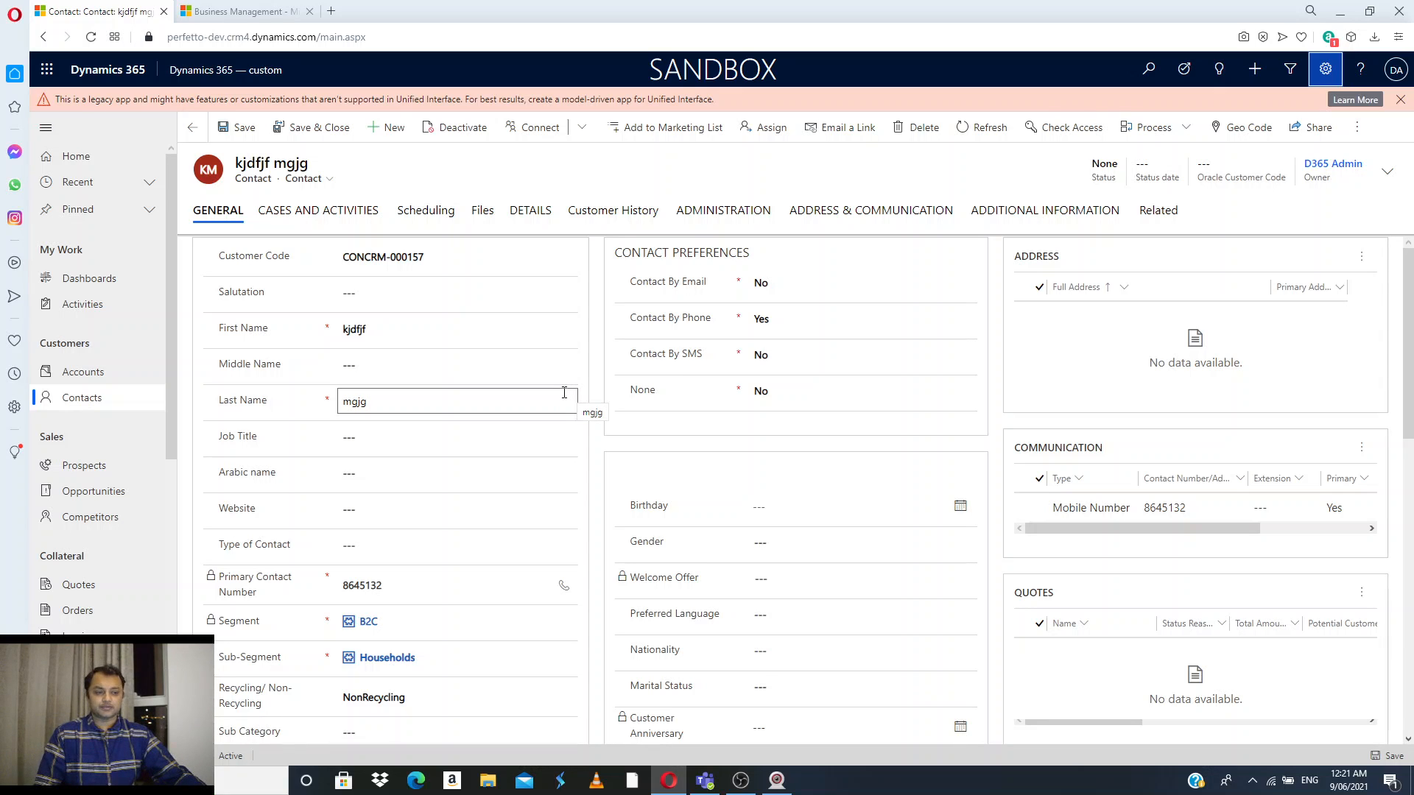
Open the default solution for customizing the system from the advanced settings, in a maximized window
{"action": "left_click", "coordinate": [1323, 79]}
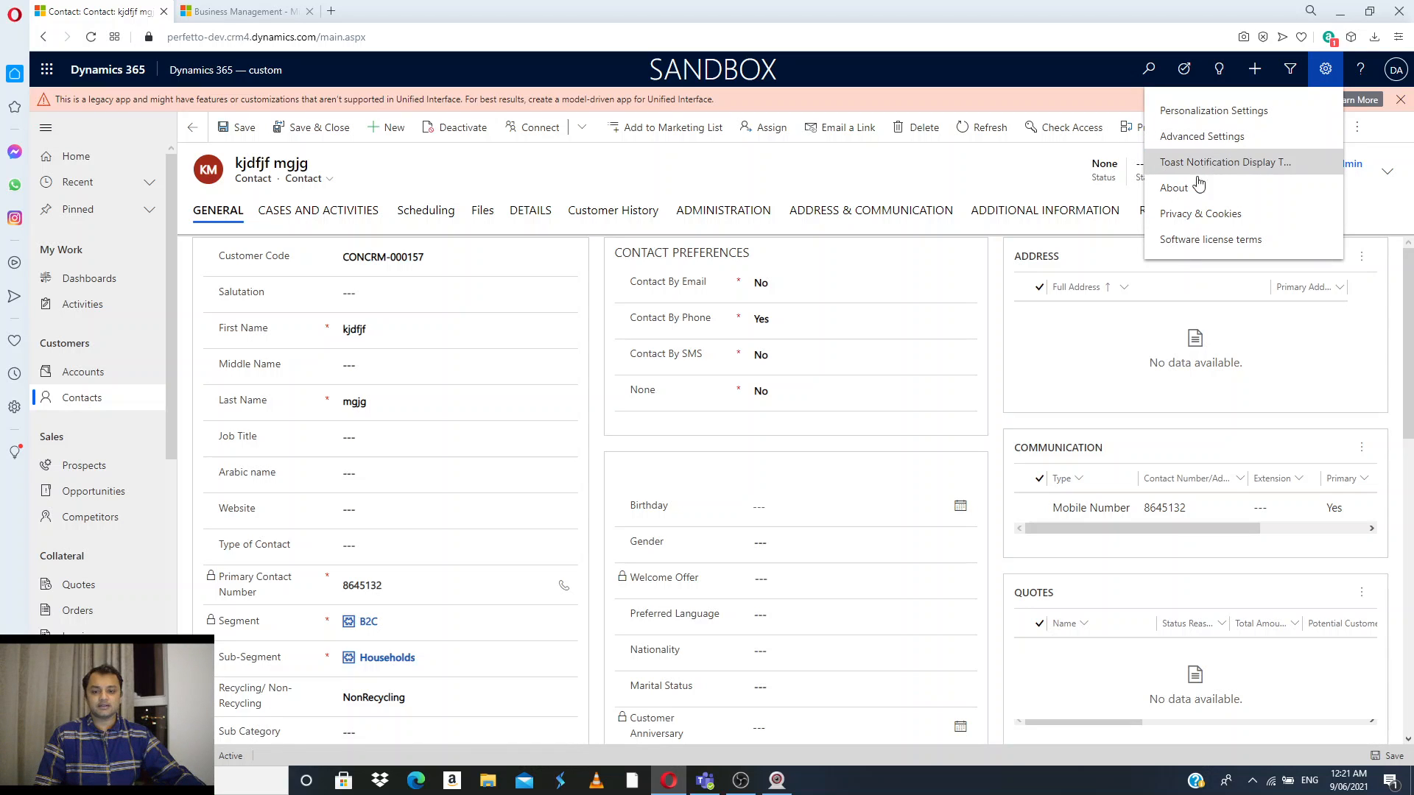
{"action": "left_click", "coordinate": [1244, 140]}
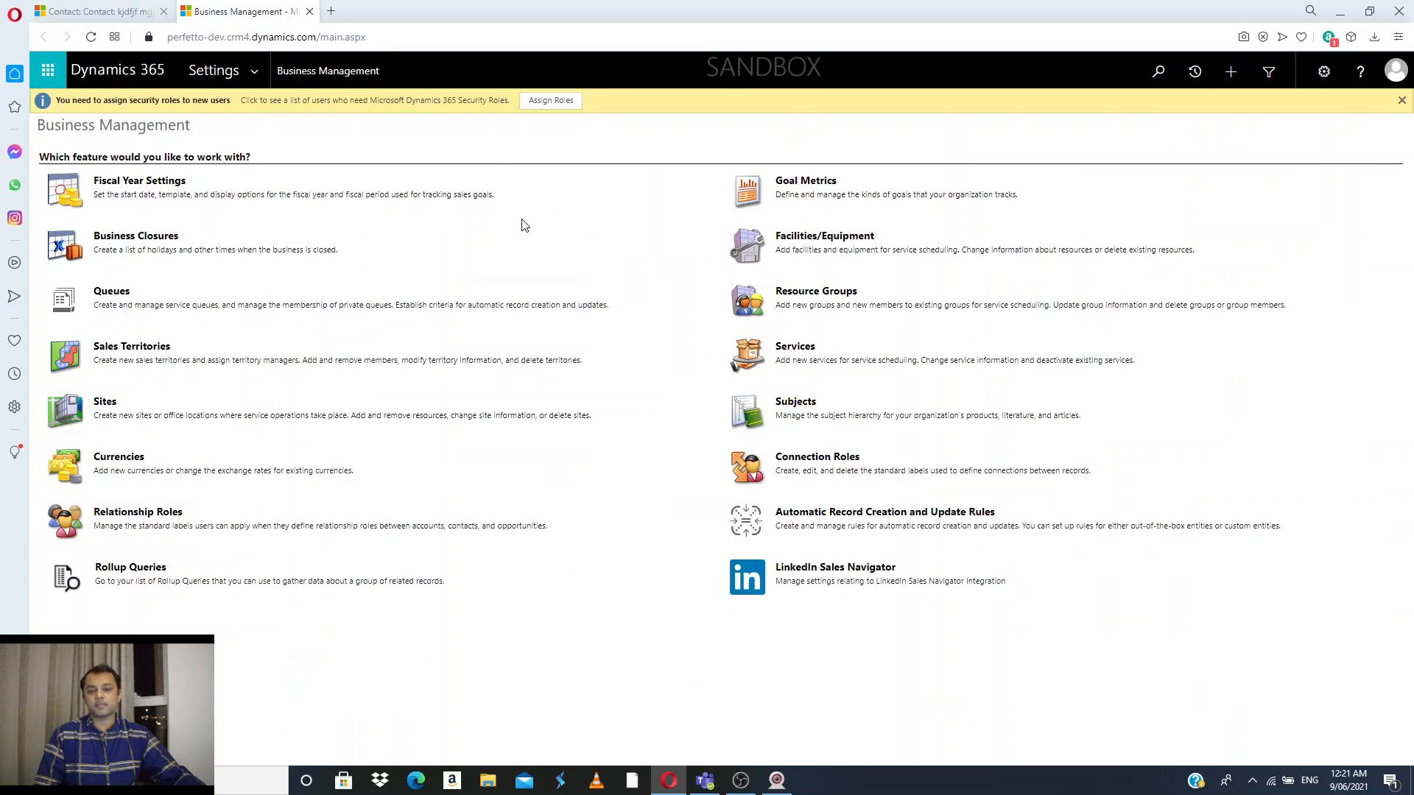
{"action": "left_click", "coordinate": [259, 74]}
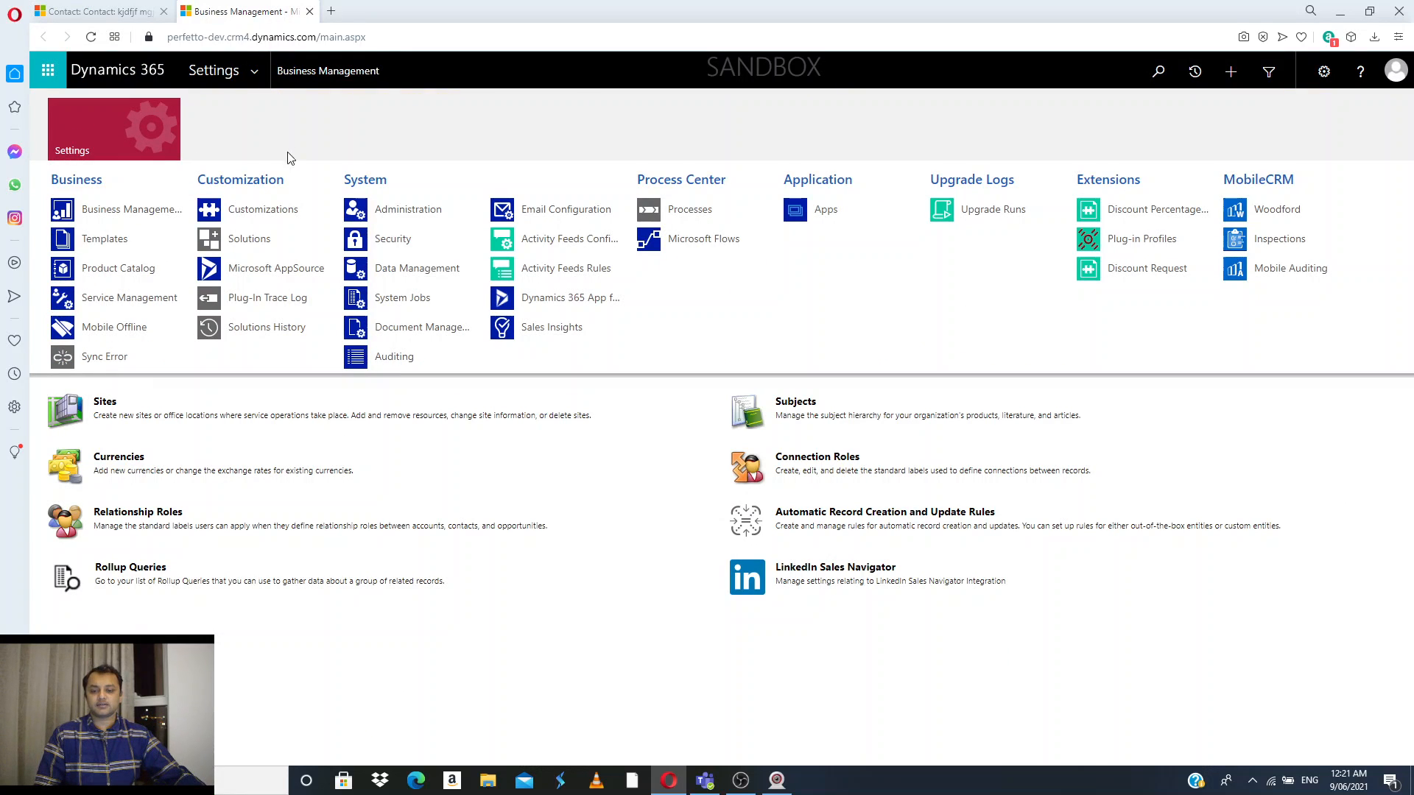
{"action": "left_click", "coordinate": [308, 211]}
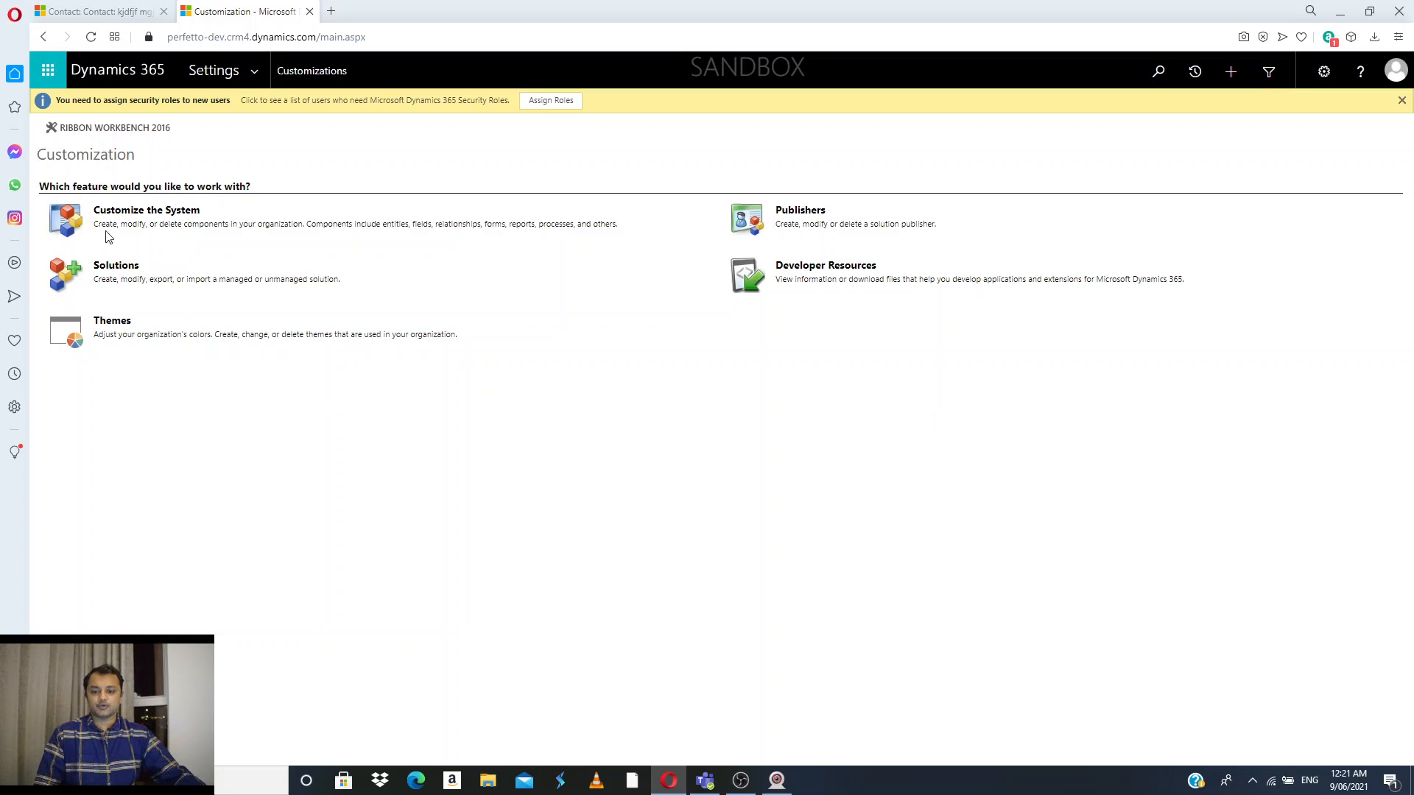
{"action": "left_click", "coordinate": [169, 212]}
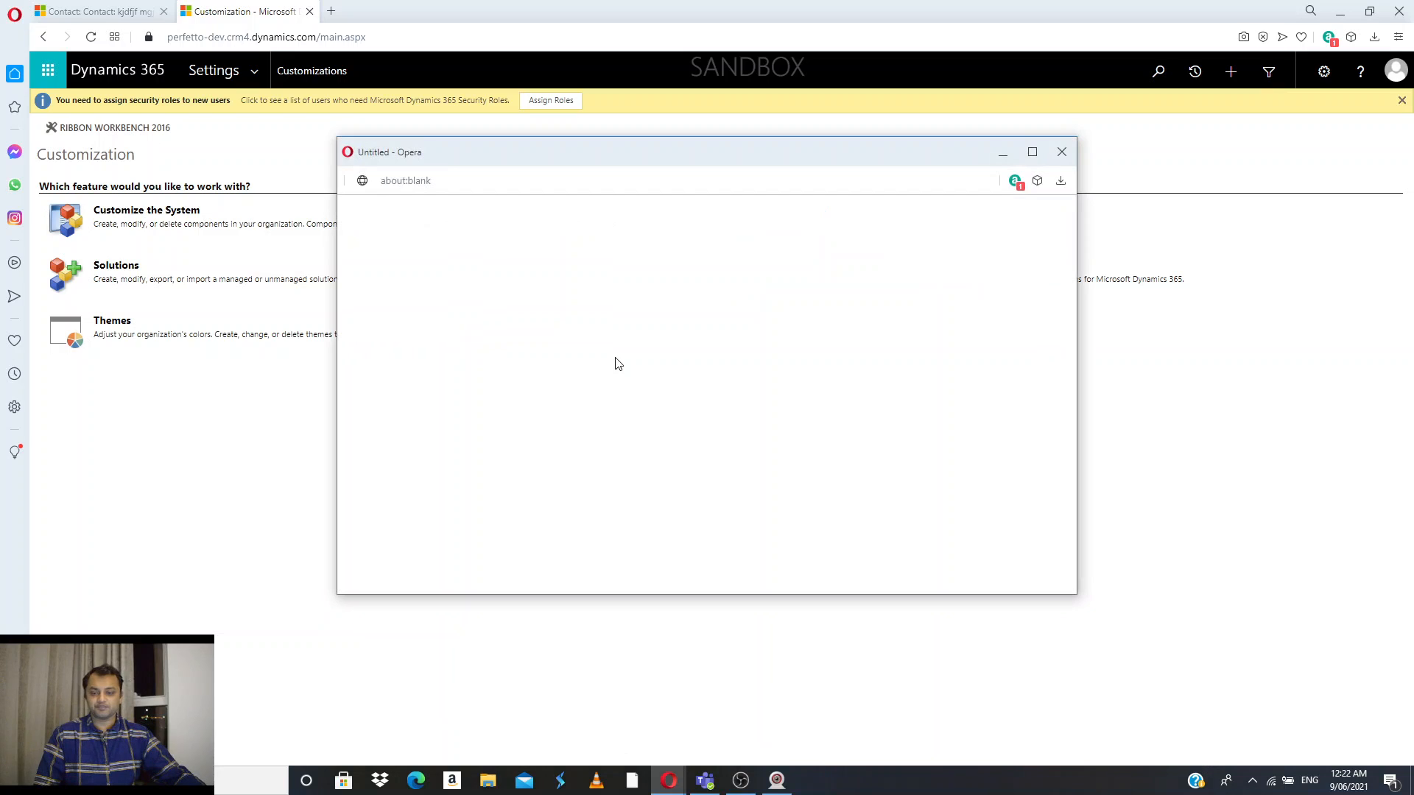
{"action": "left_click", "coordinate": [1034, 153]}
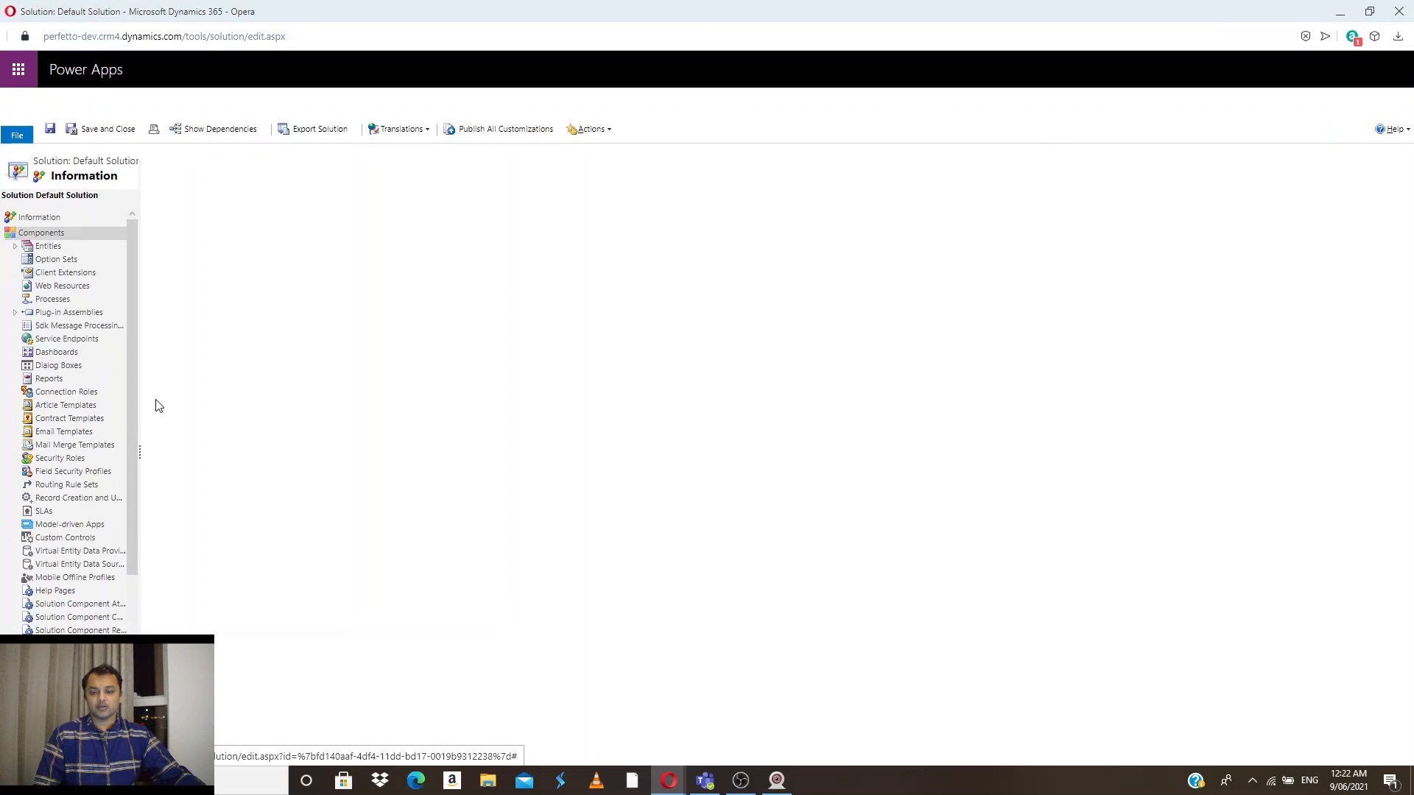
Find the Contact entity in the default solution and show its list of forms
{"action": "left_click", "coordinate": [14, 247]}
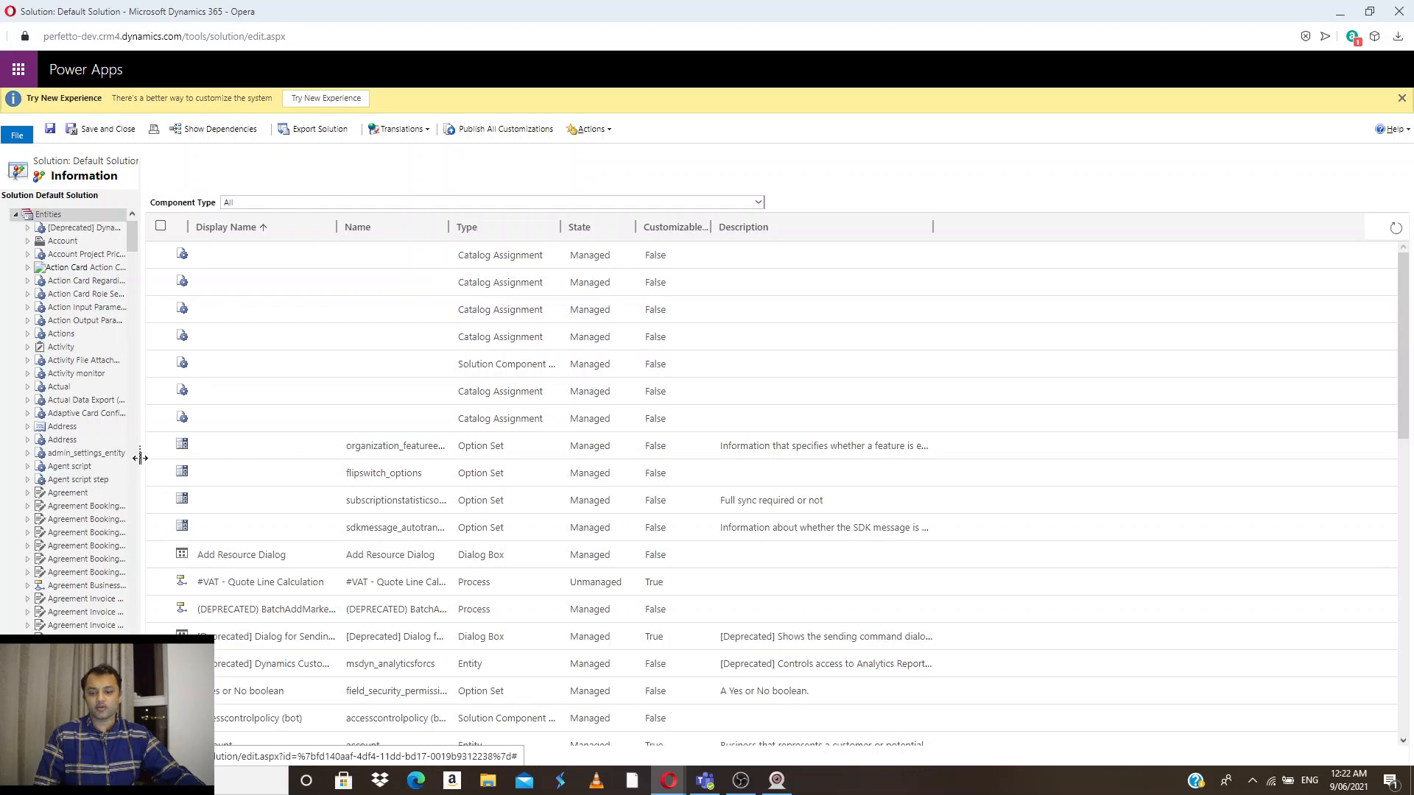
{"action": "scroll", "coordinate": [152, 324], "scroll_direction": "down", "scroll_amount": 10}
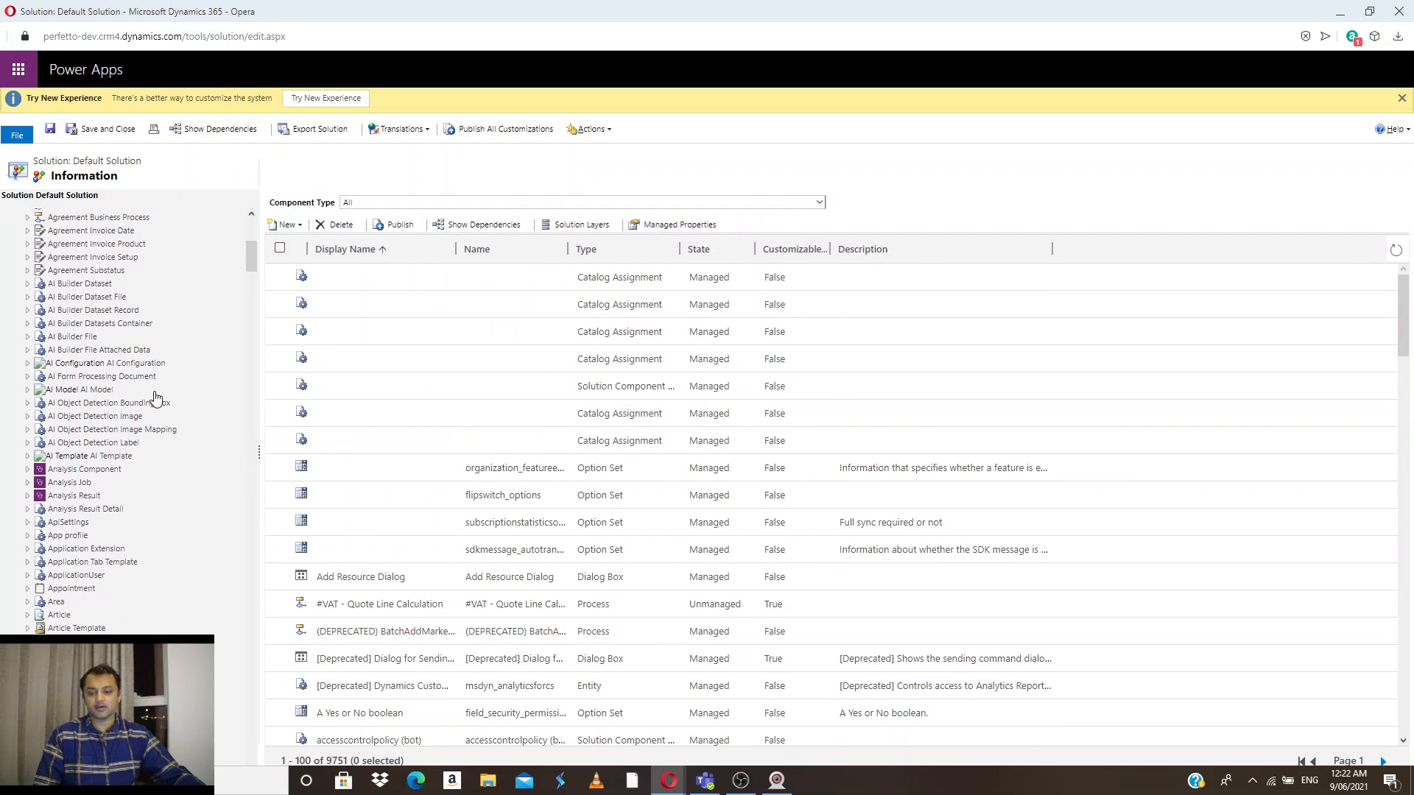
{"action": "scroll", "coordinate": [156, 397], "scroll_direction": "down", "scroll_amount": 4}
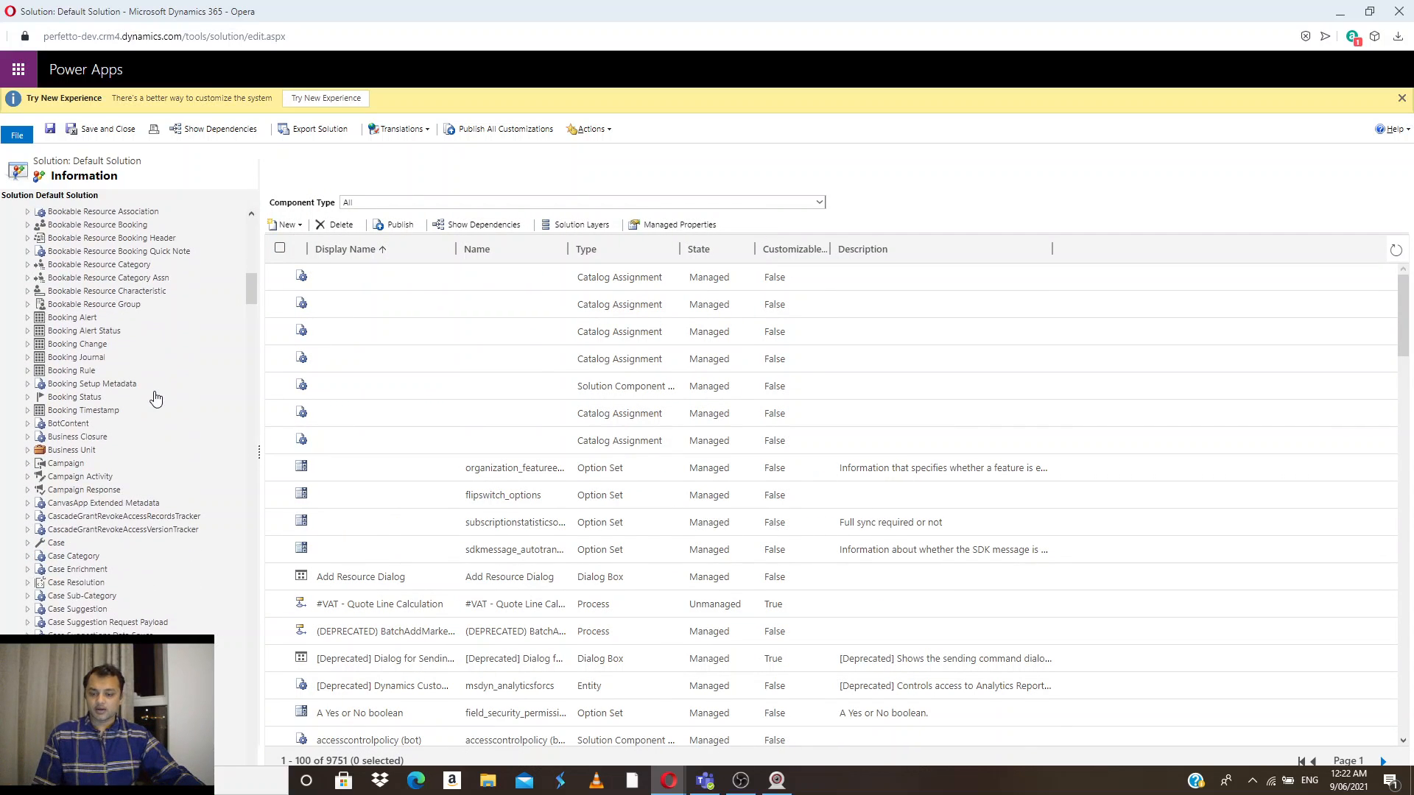
{"action": "scroll", "coordinate": [125, 456], "scroll_direction": "down", "scroll_amount": 8}
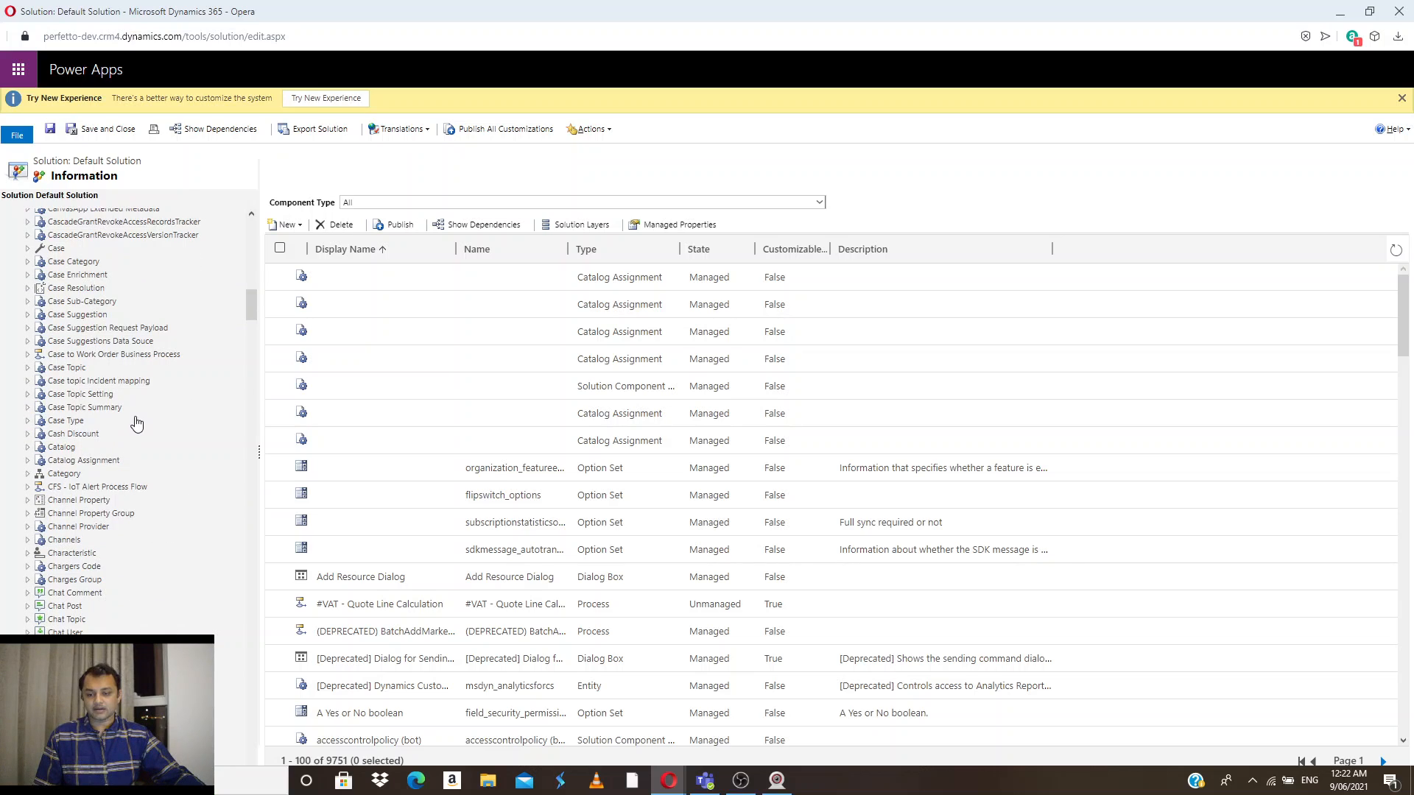
{"action": "scroll", "coordinate": [145, 421], "scroll_direction": "down", "scroll_amount": 15}
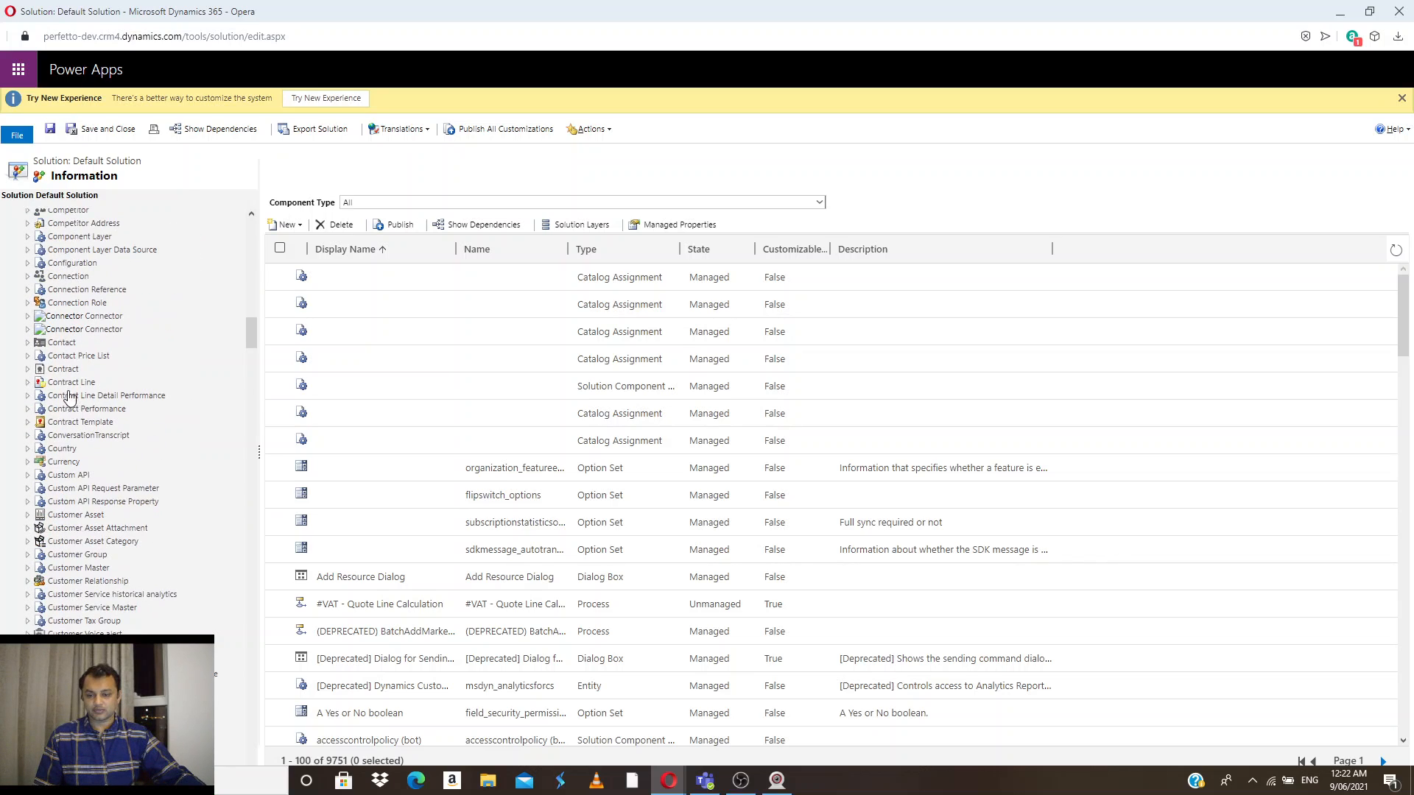
{"action": "left_click", "coordinate": [28, 343]}
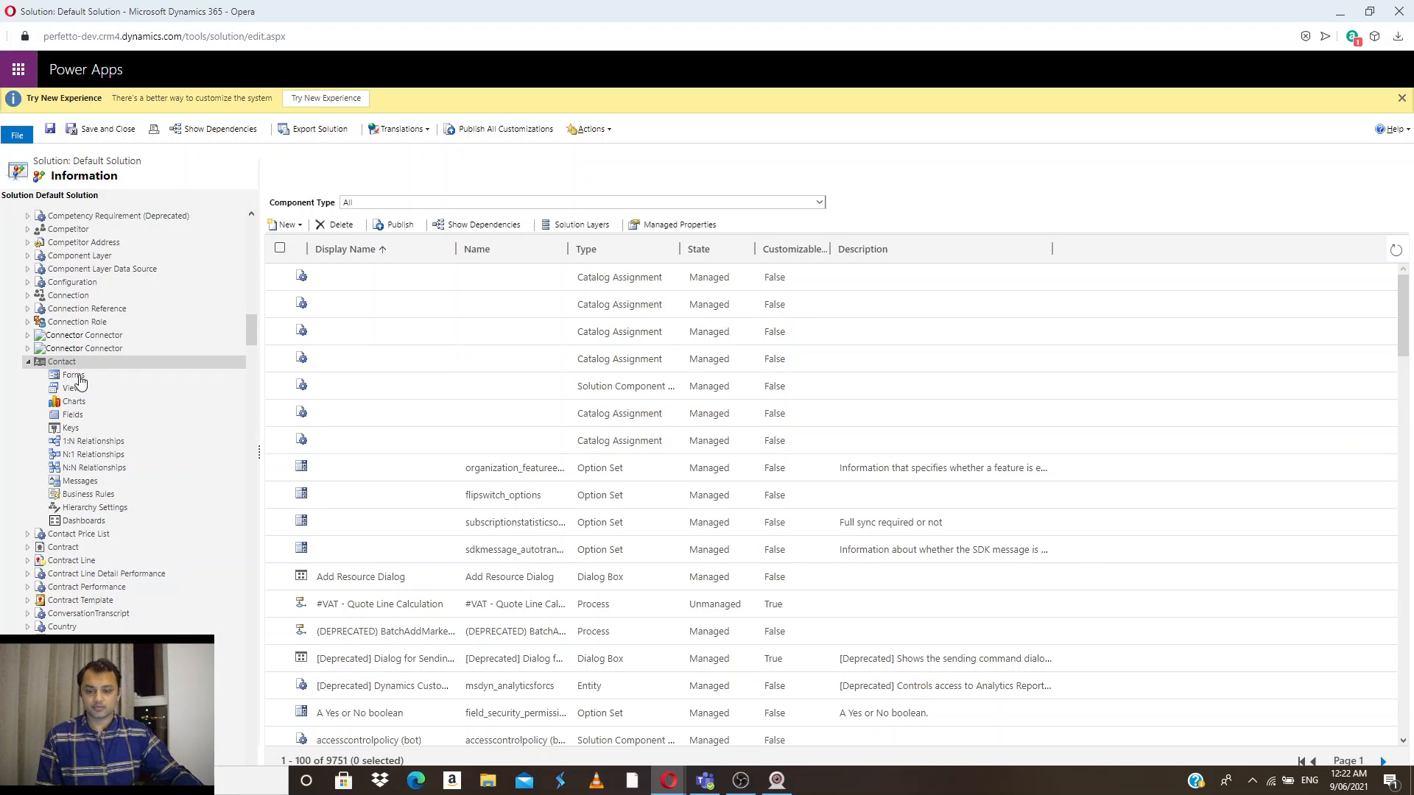
{"action": "left_click", "coordinate": [79, 377]}
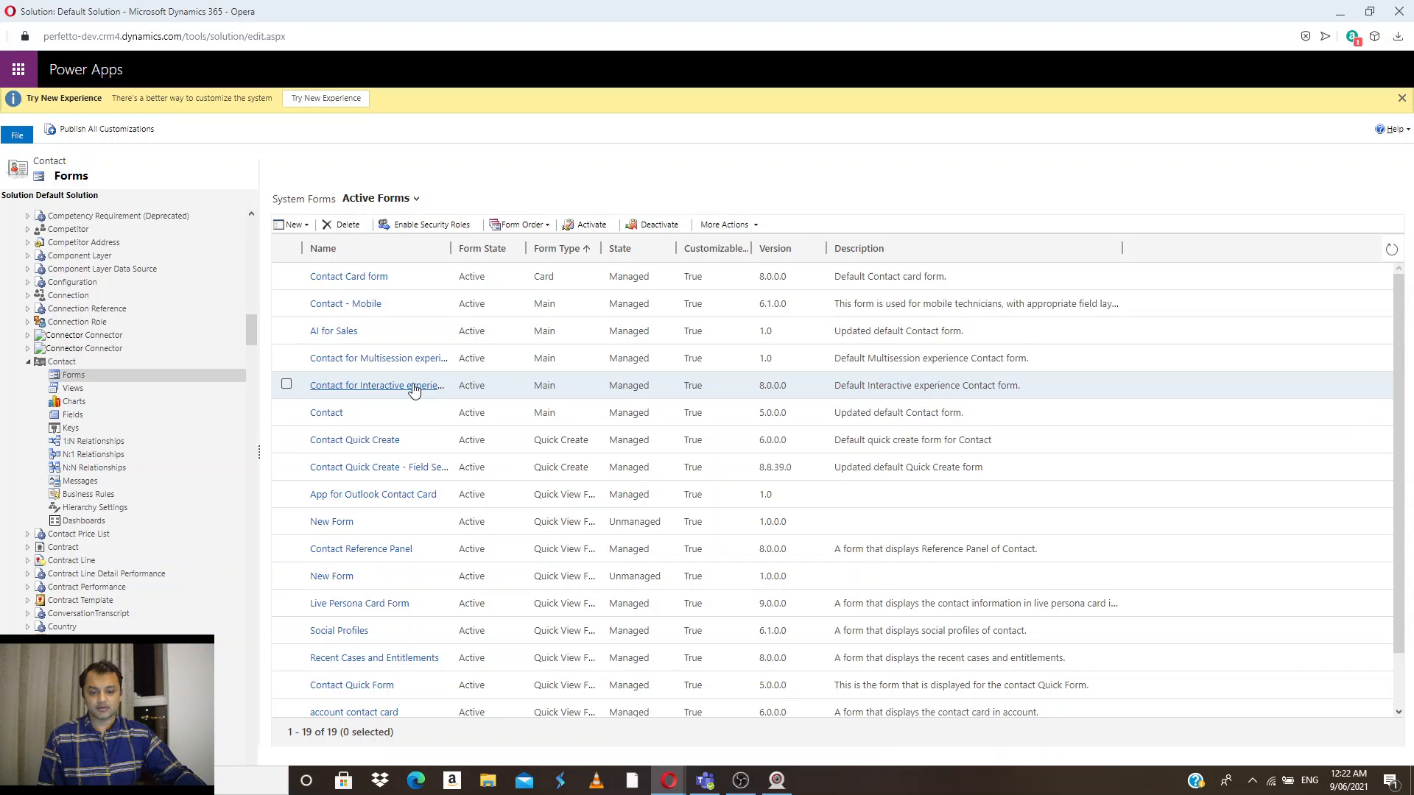
Open the Contact for Interactive experience main form in the form editor and start creating a new field
{"action": "left_click", "coordinate": [412, 387]}
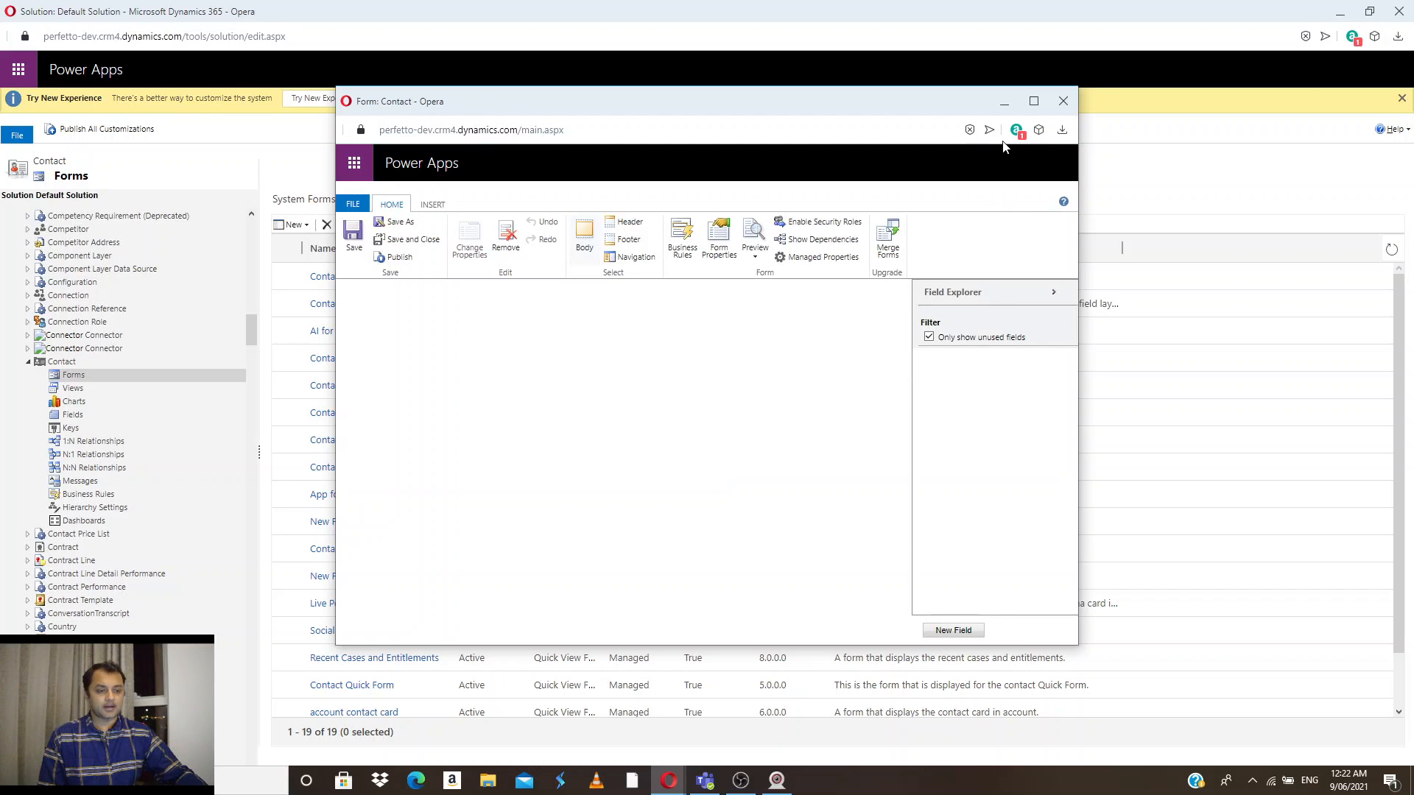
{"action": "left_click", "coordinate": [1033, 101]}
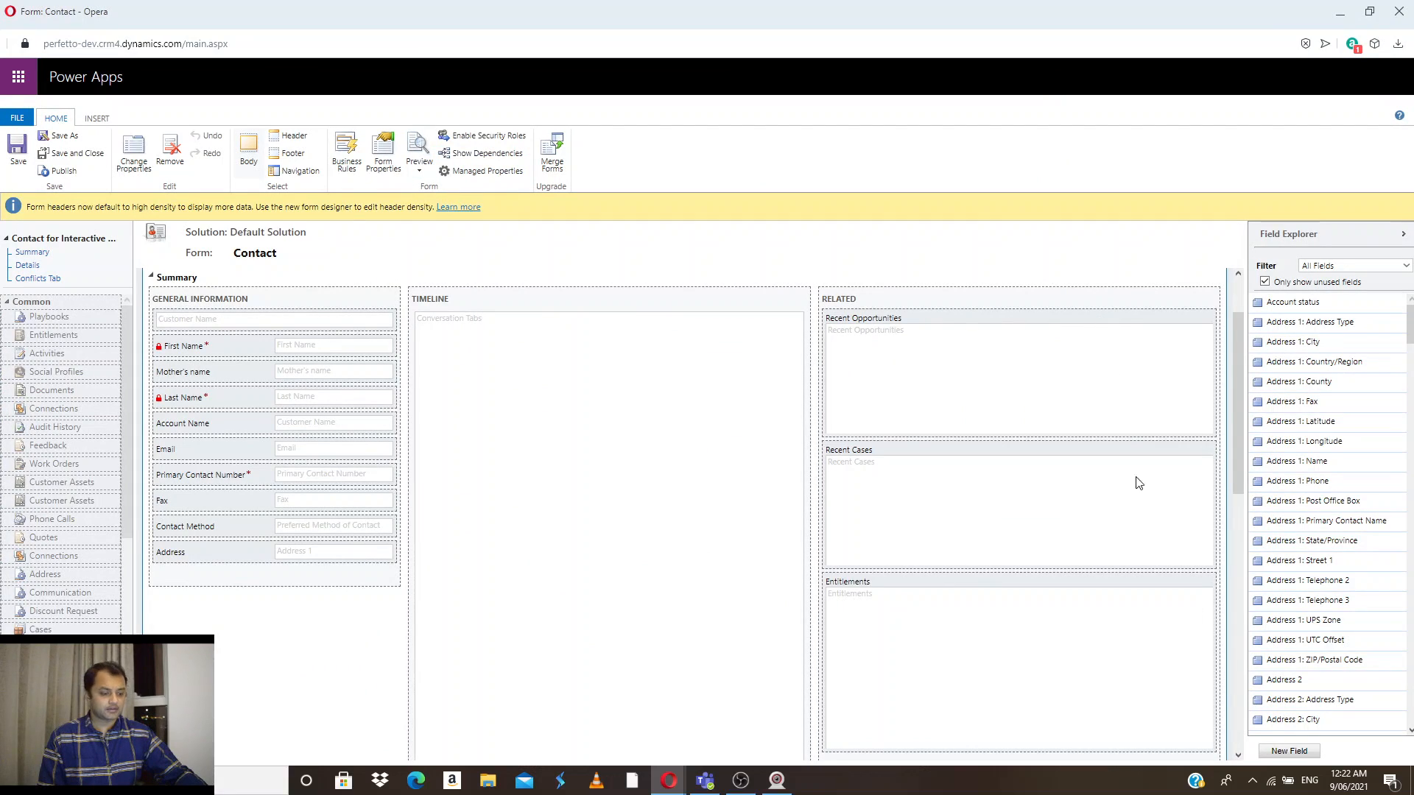
{"action": "left_click", "coordinate": [1304, 752]}
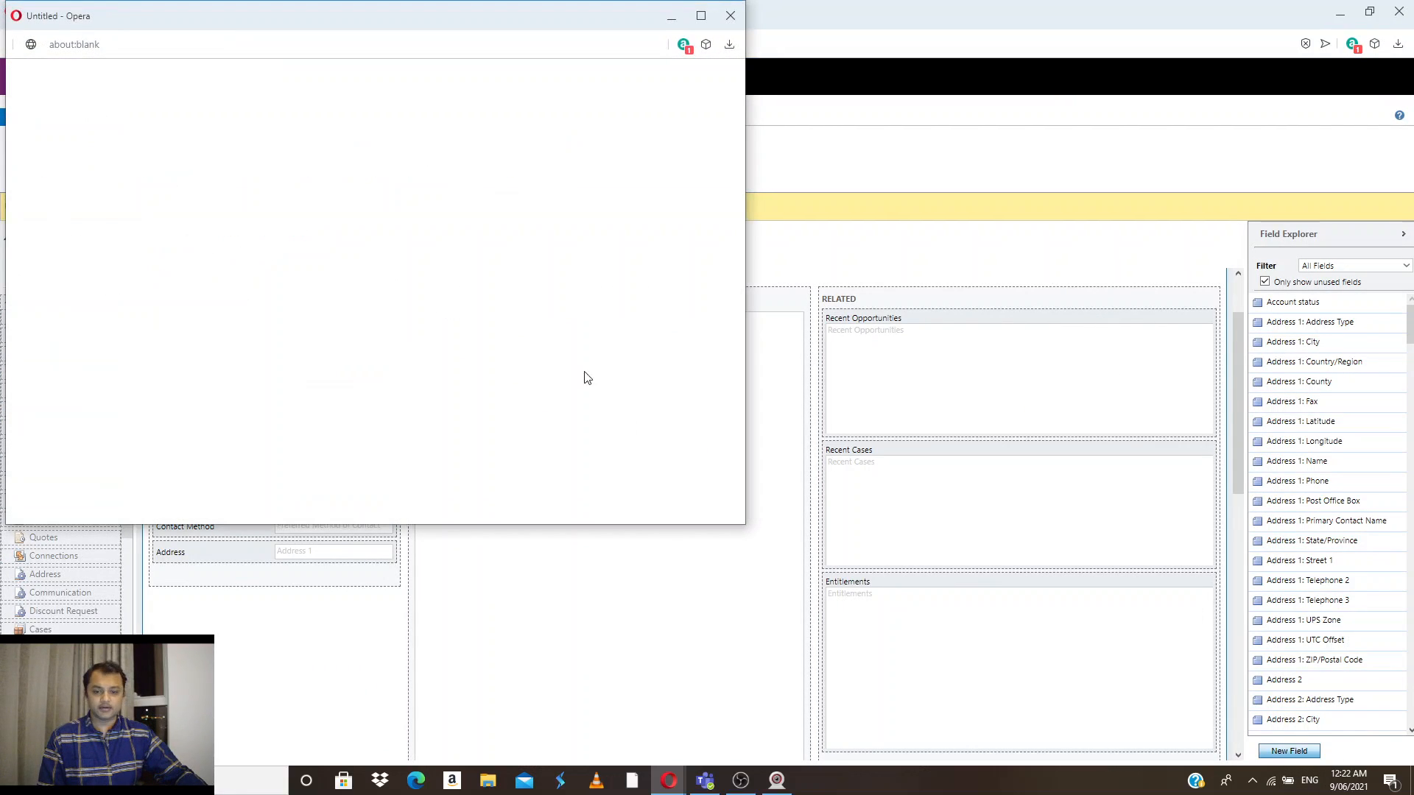
{"action": "left_click_drag", "start_coordinate": [491, 19], "coordinate": [739, 79]}
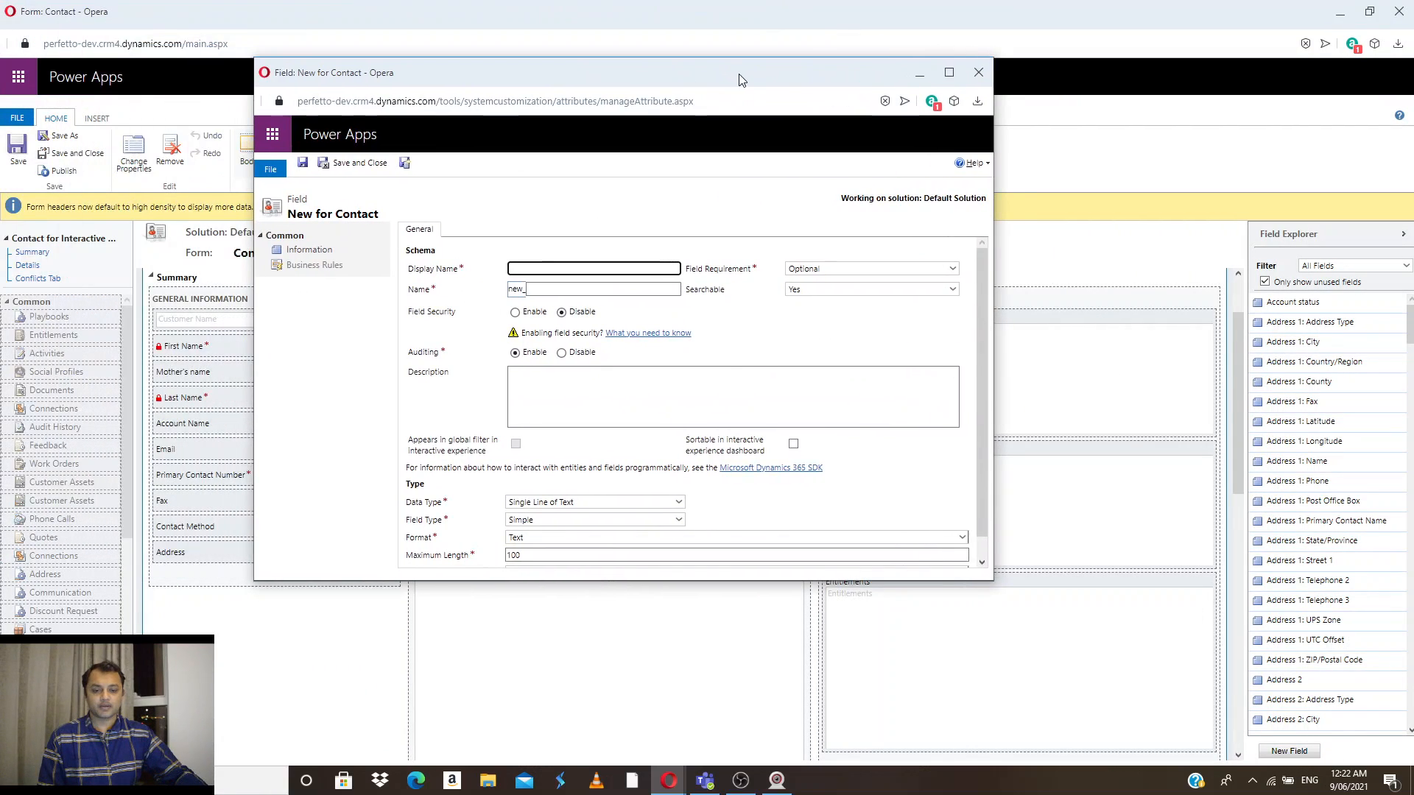
Set the new contact field's display name to "Birth city" and let its schema name fill in
{"action": "left_click", "coordinate": [583, 271]}
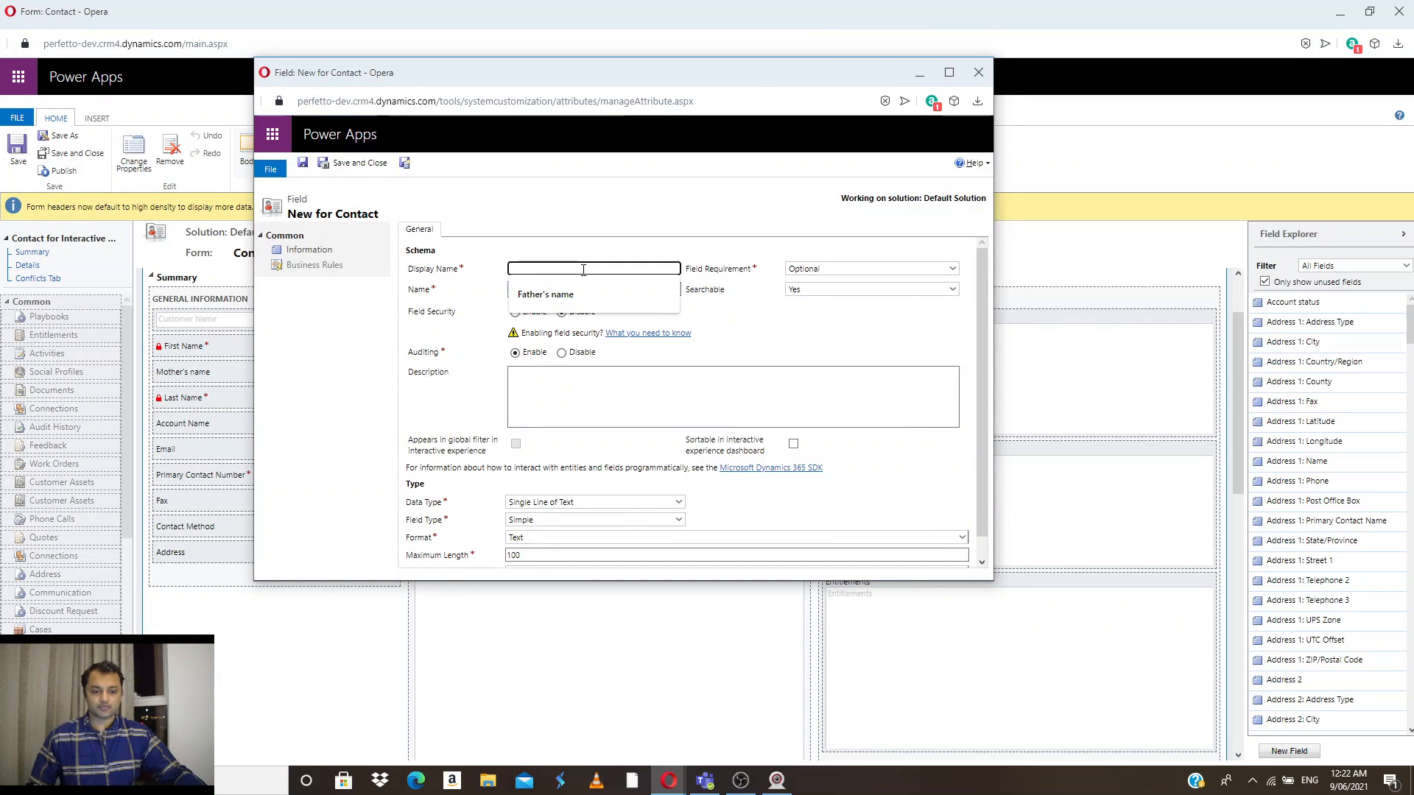
{"action": "key", "text": "Tab"}
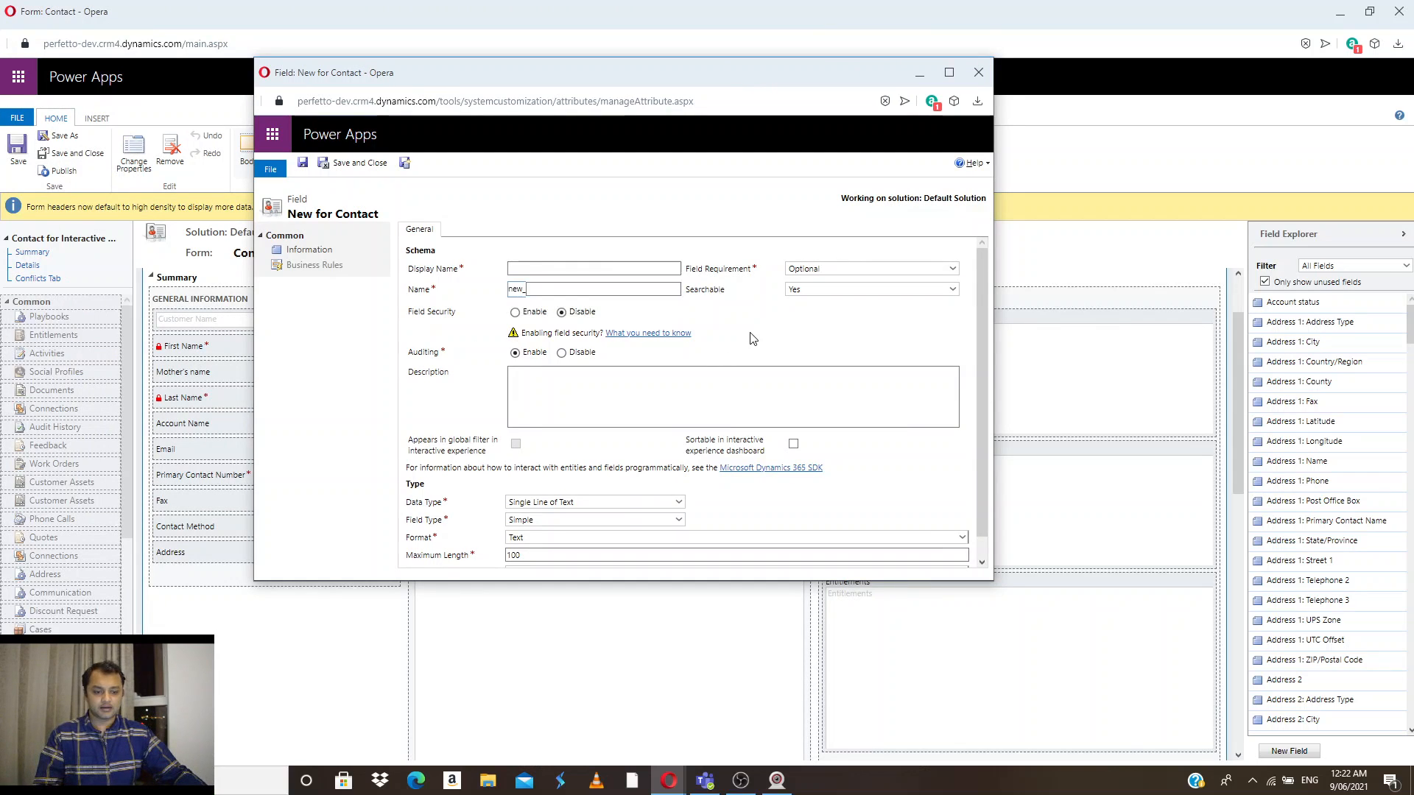
{"action": "left_click", "coordinate": [631, 269]}
{"action": "key", "text": "Tab"}
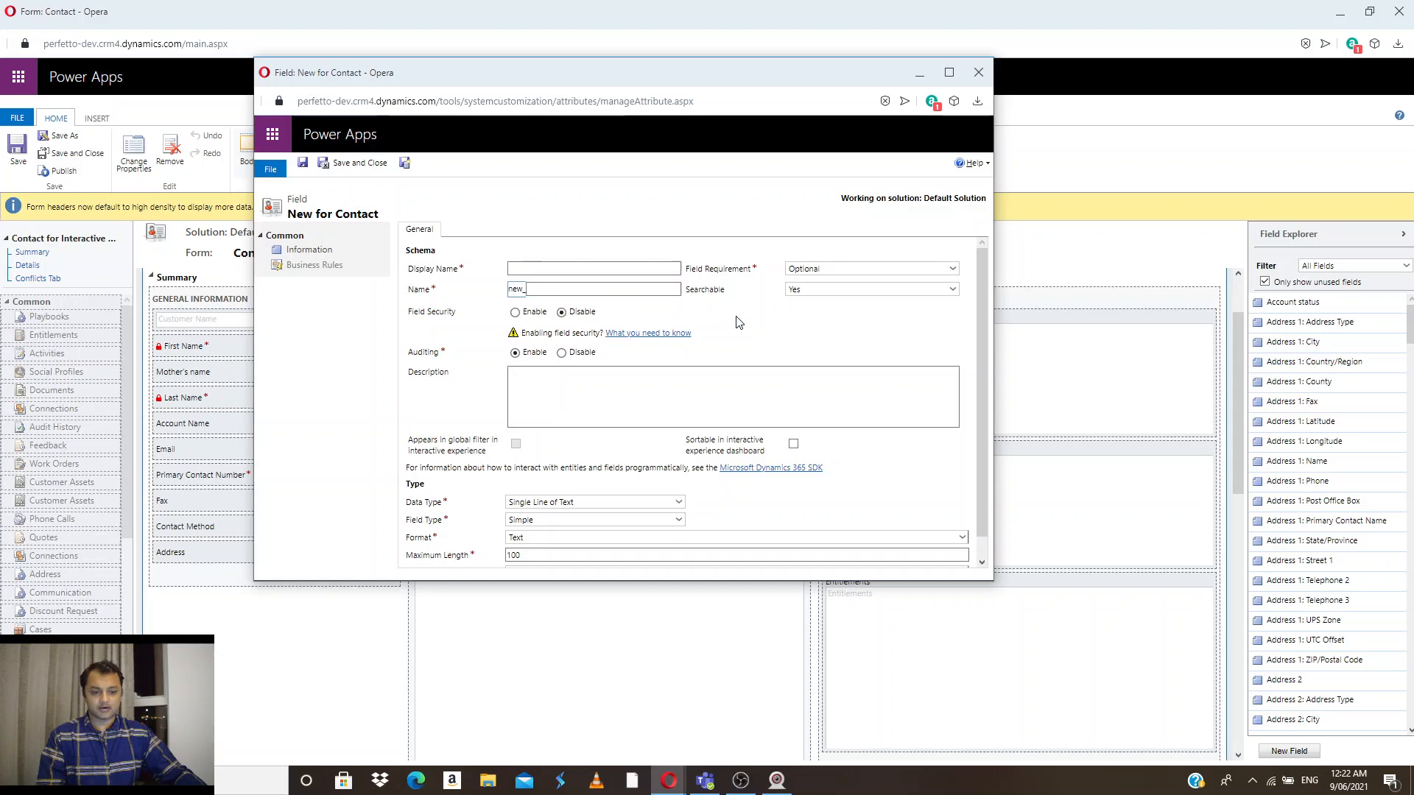
{"action": "left_click", "coordinate": [645, 269]}
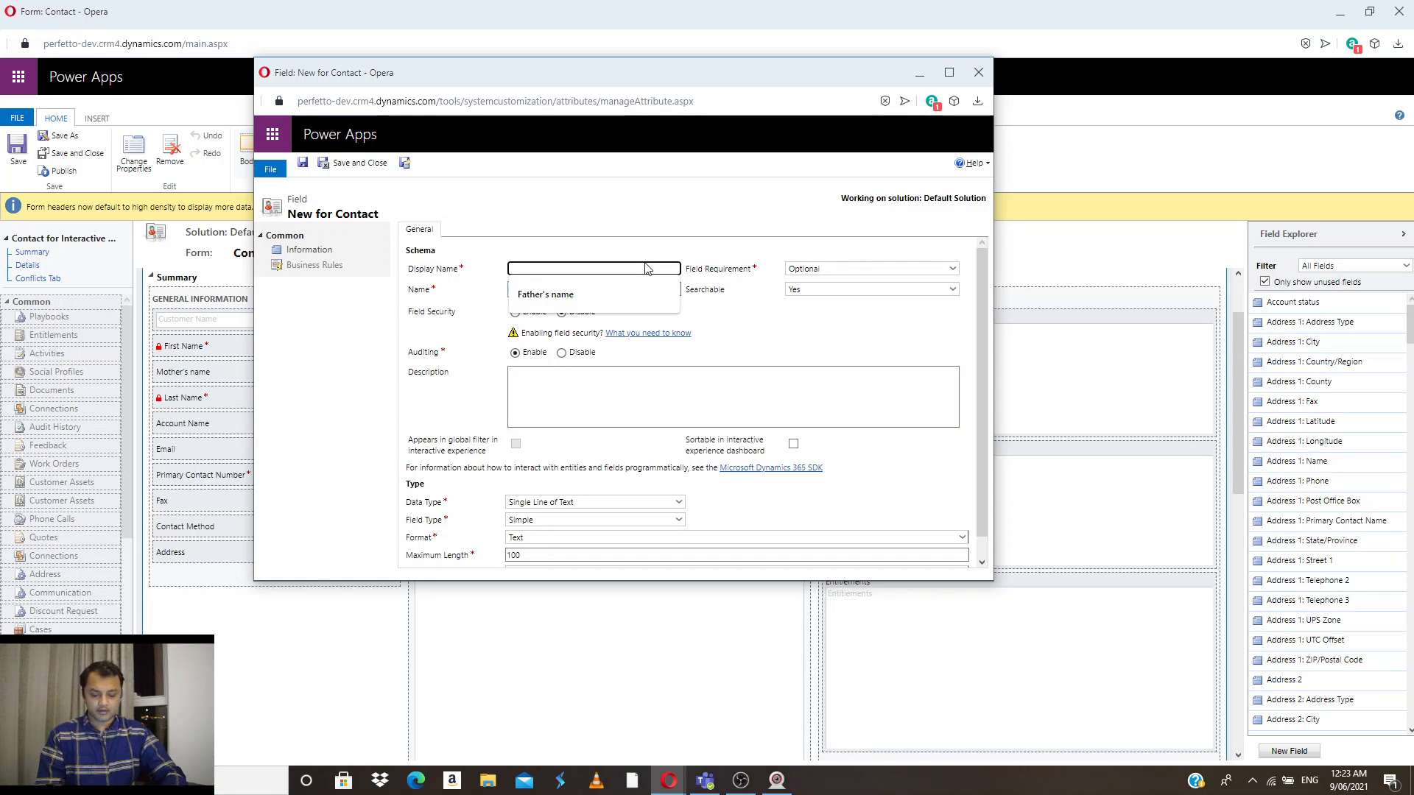
{"action": "type", "text": "Birth"}
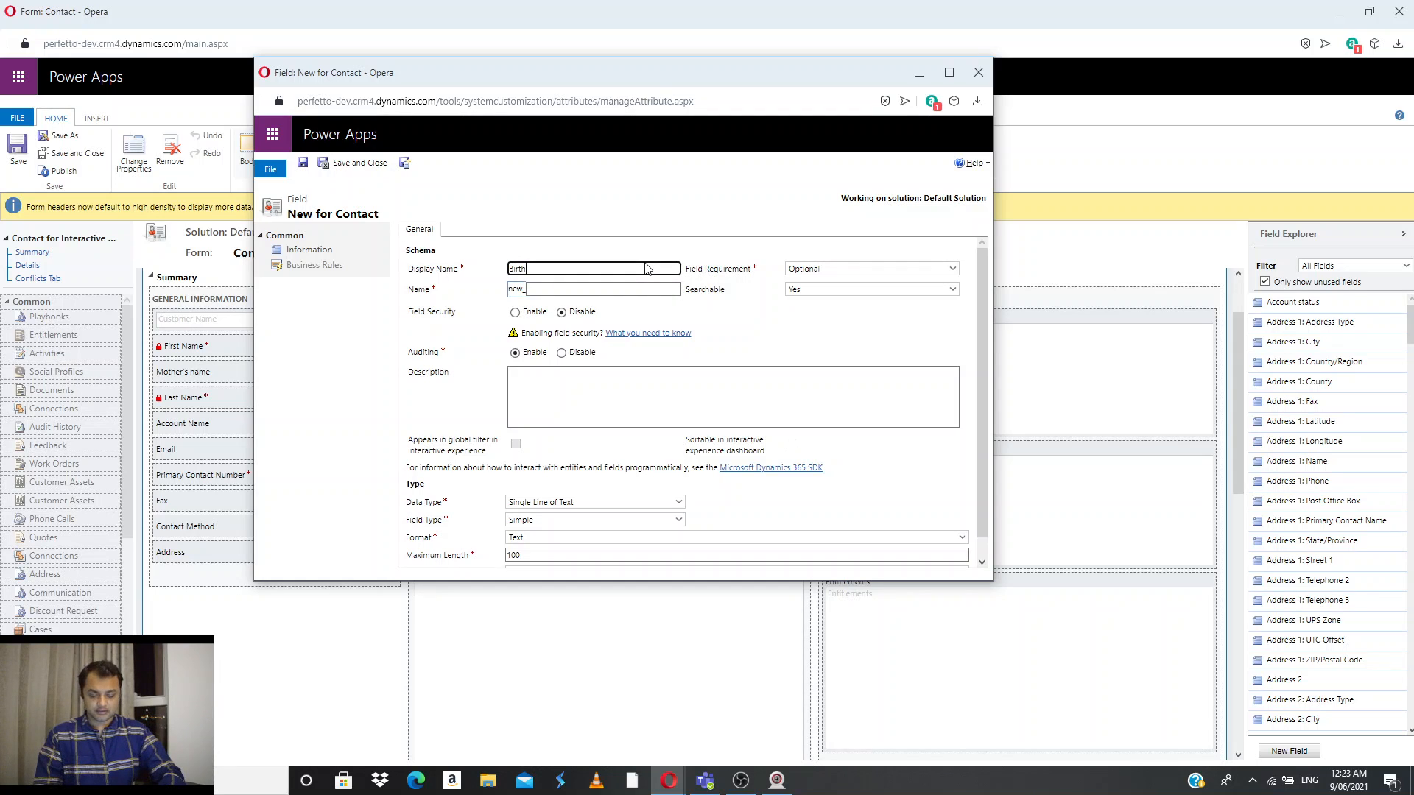
{"action": "type", "text": " city"}
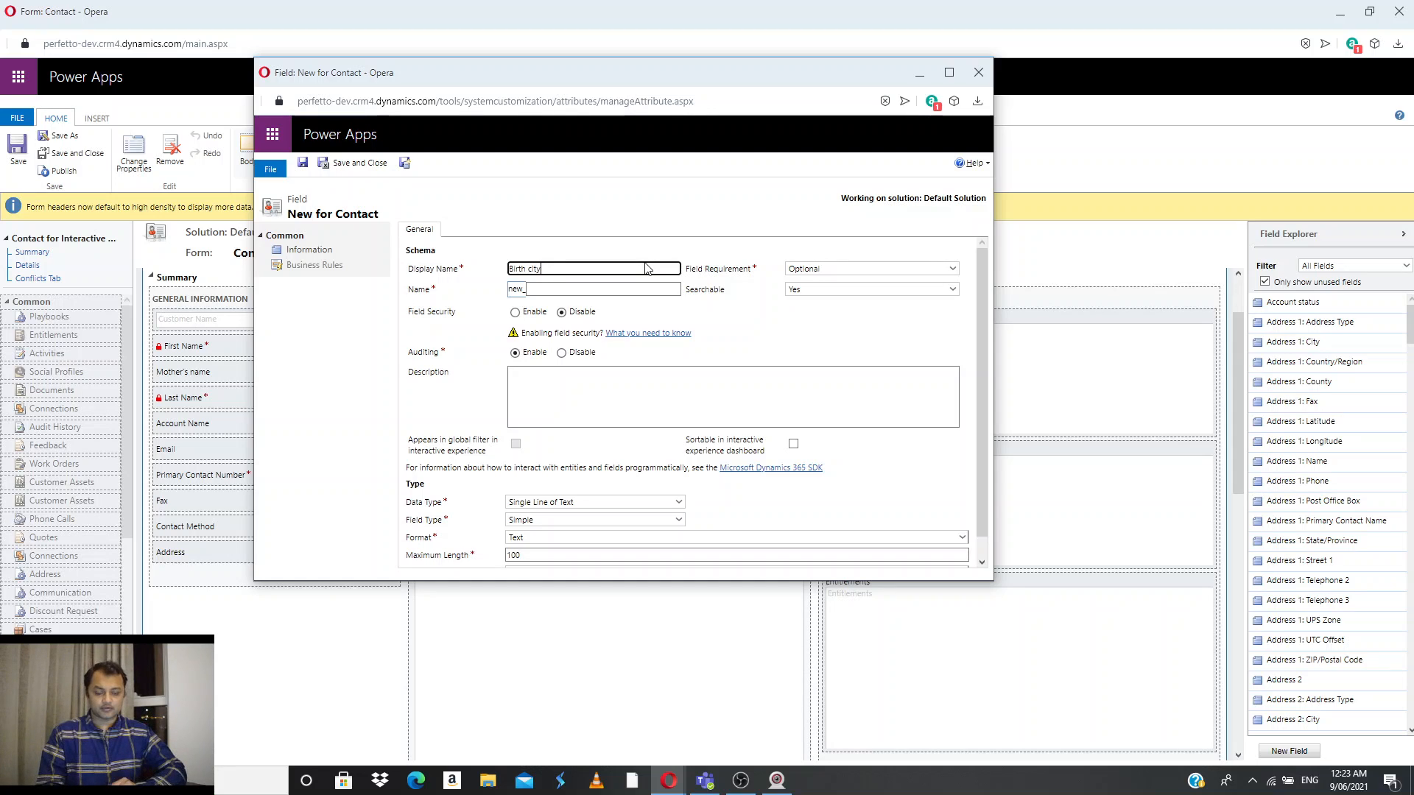
{"action": "key", "text": "Tab"}
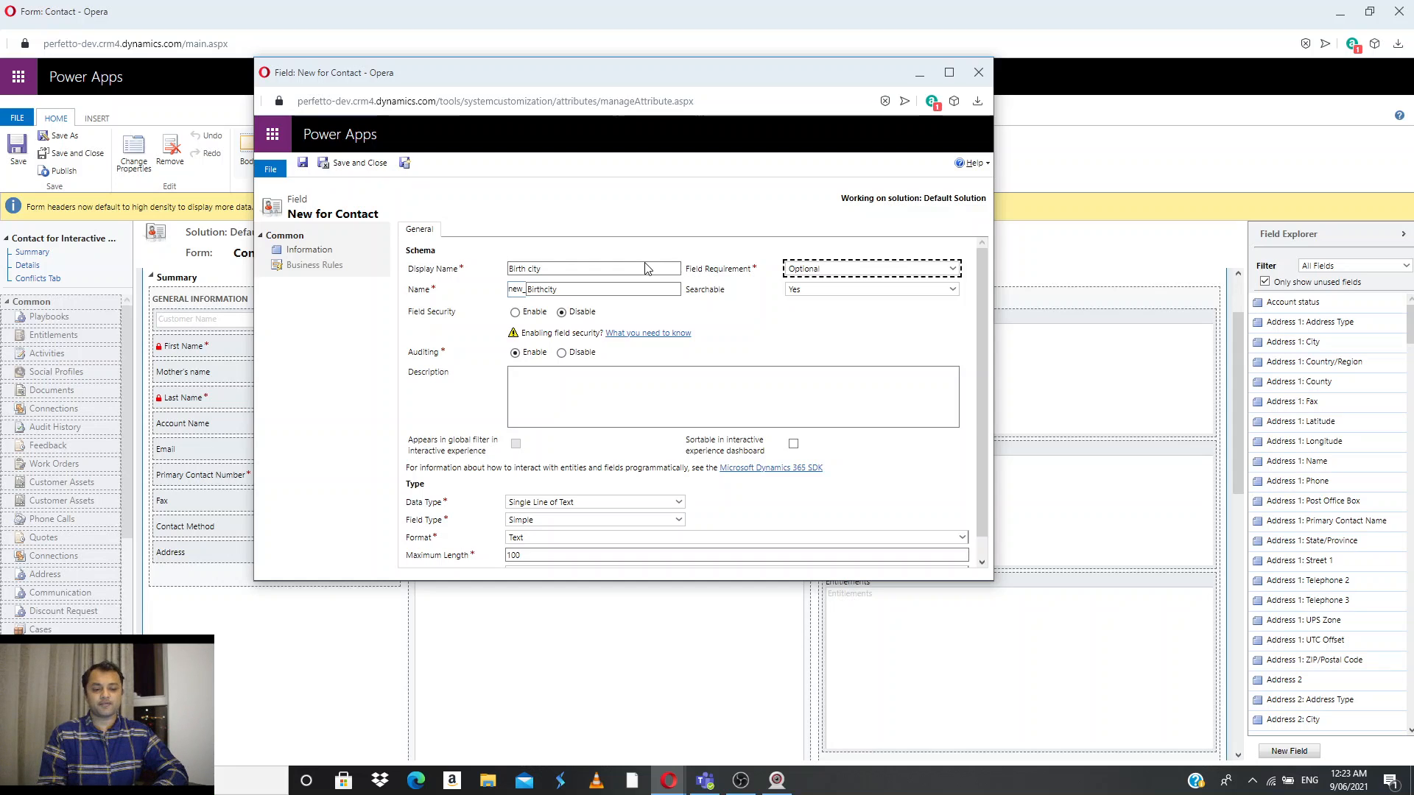
Examine the Field Requirement options, the schema name and the Searchable options of the Birth city field
{"action": "left_click", "coordinate": [911, 271]}
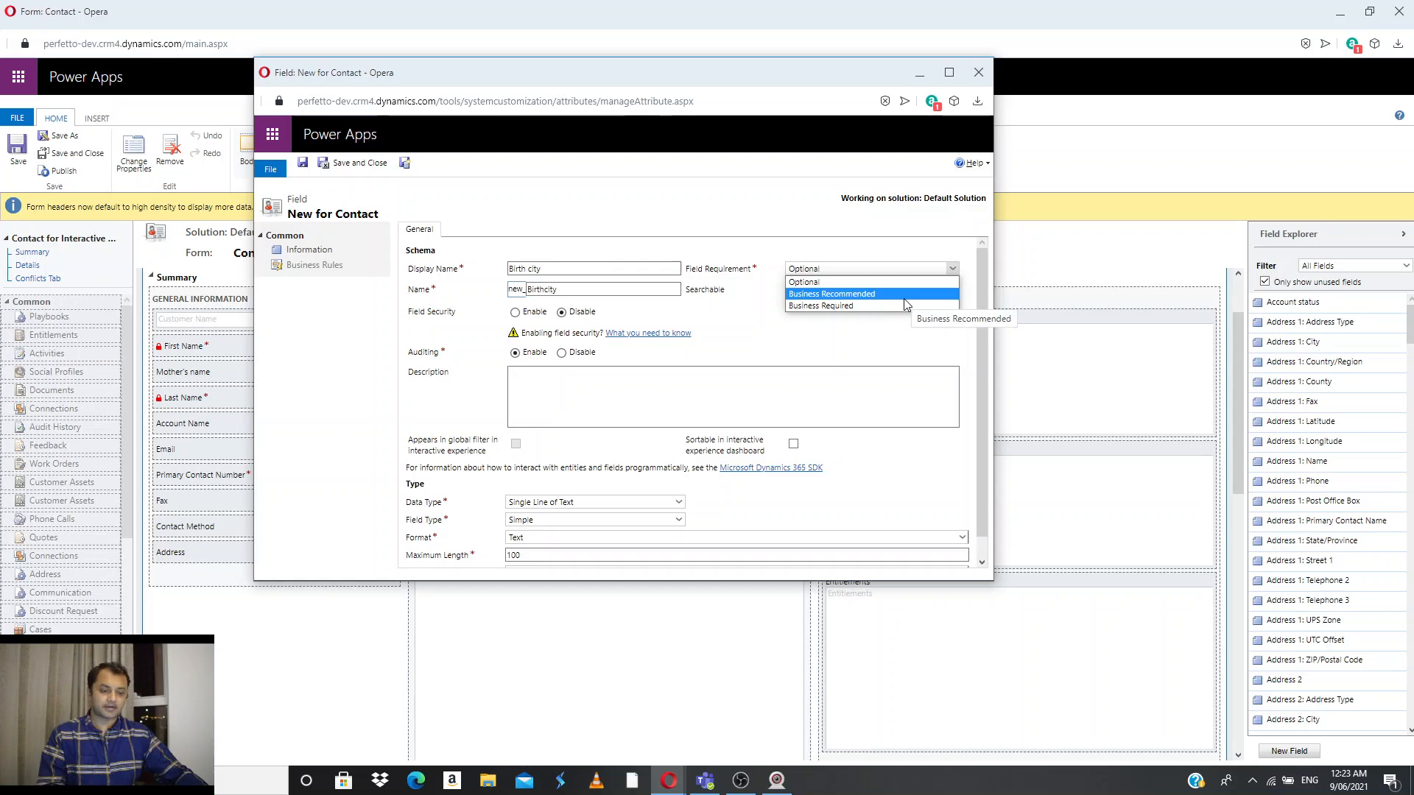
{"action": "left_click", "coordinate": [856, 340]}
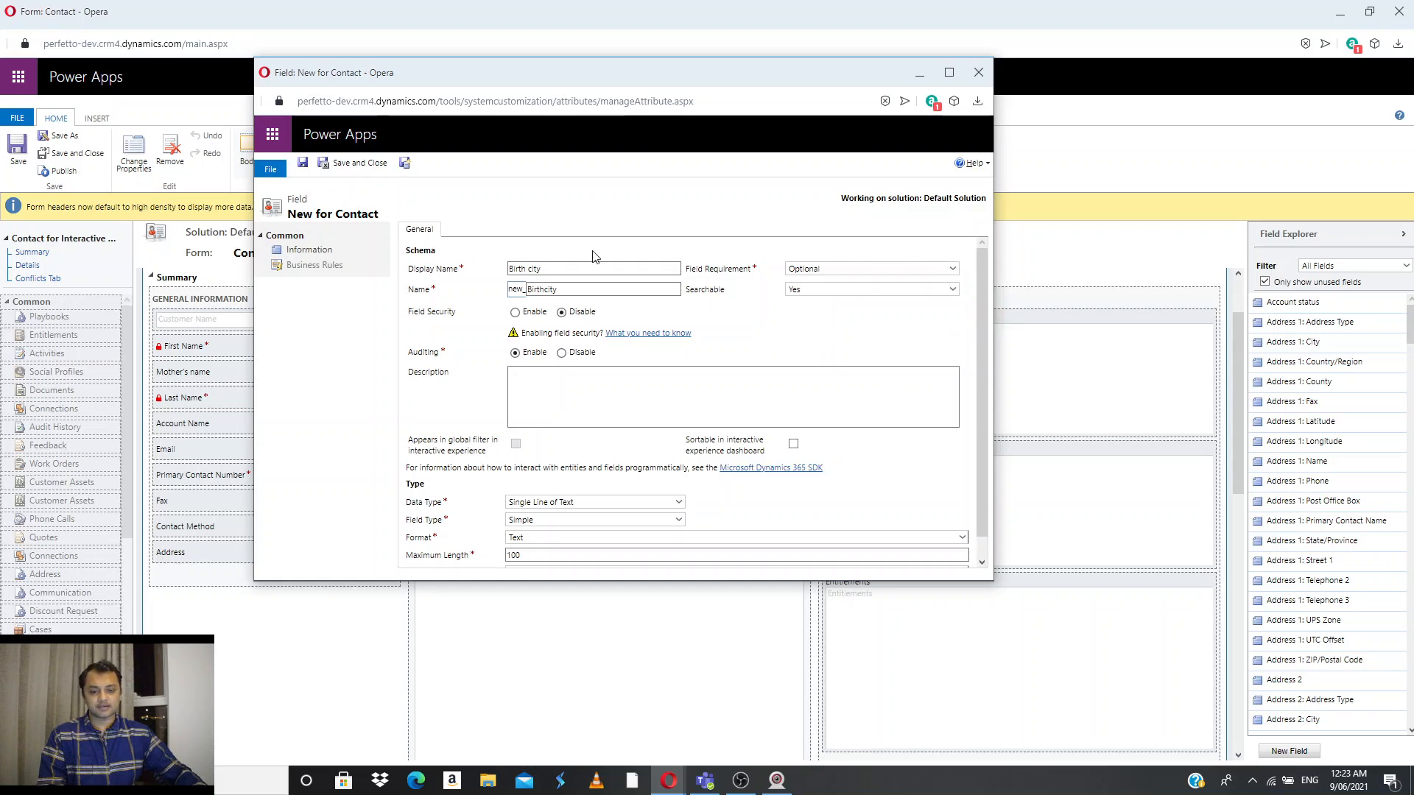
{"action": "left_click", "coordinate": [608, 289]}
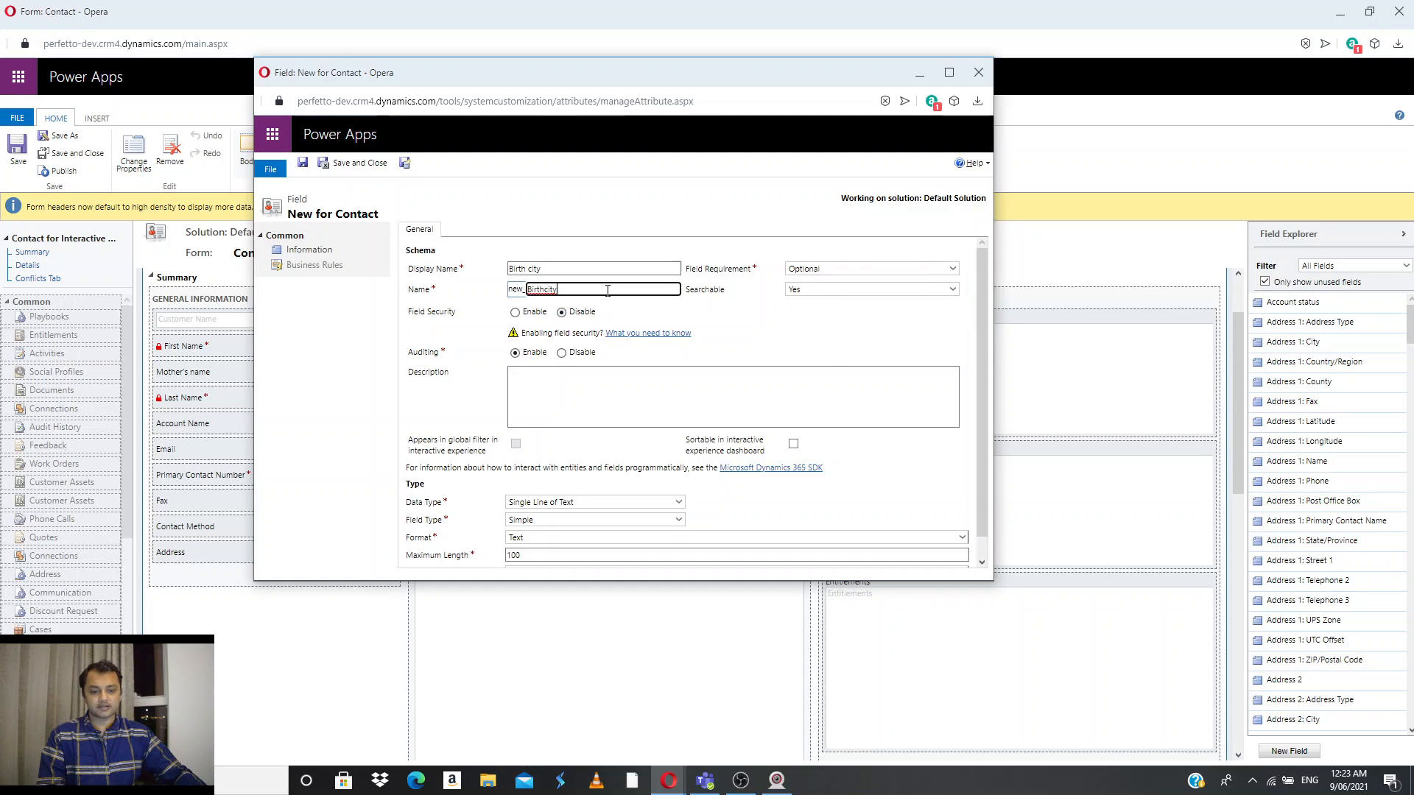
{"action": "left_click", "coordinate": [567, 268]}
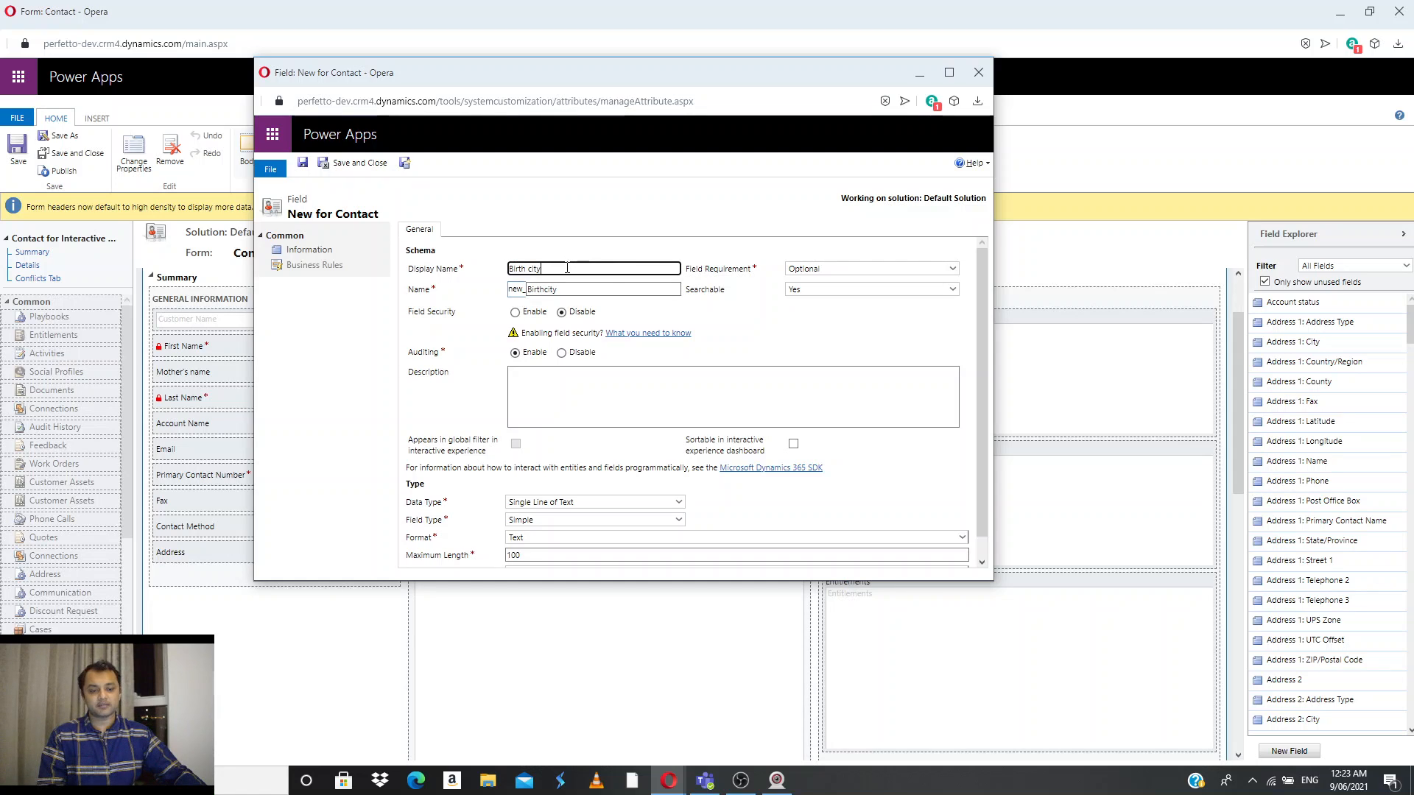
{"action": "left_click", "coordinate": [633, 290]}
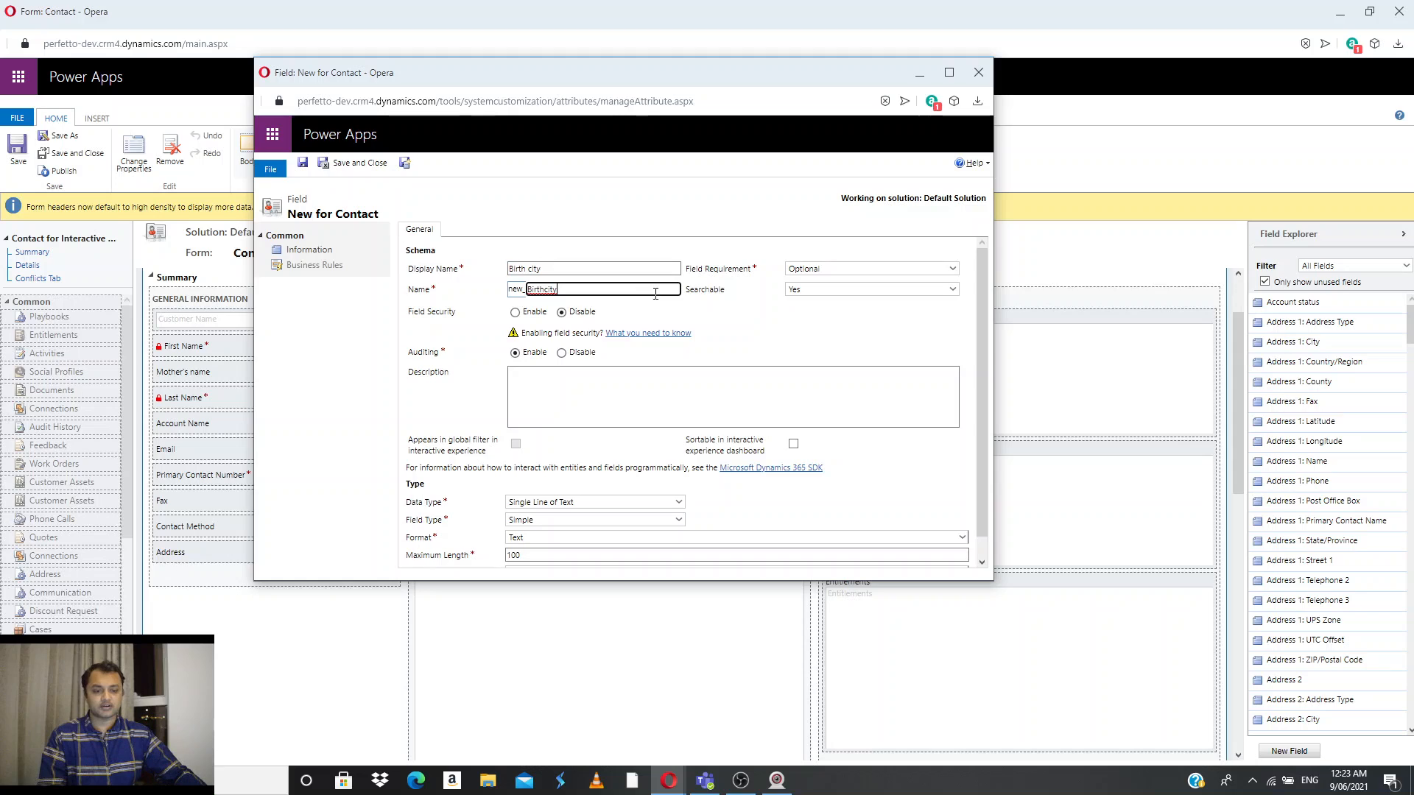
{"action": "left_click", "coordinate": [876, 290]}
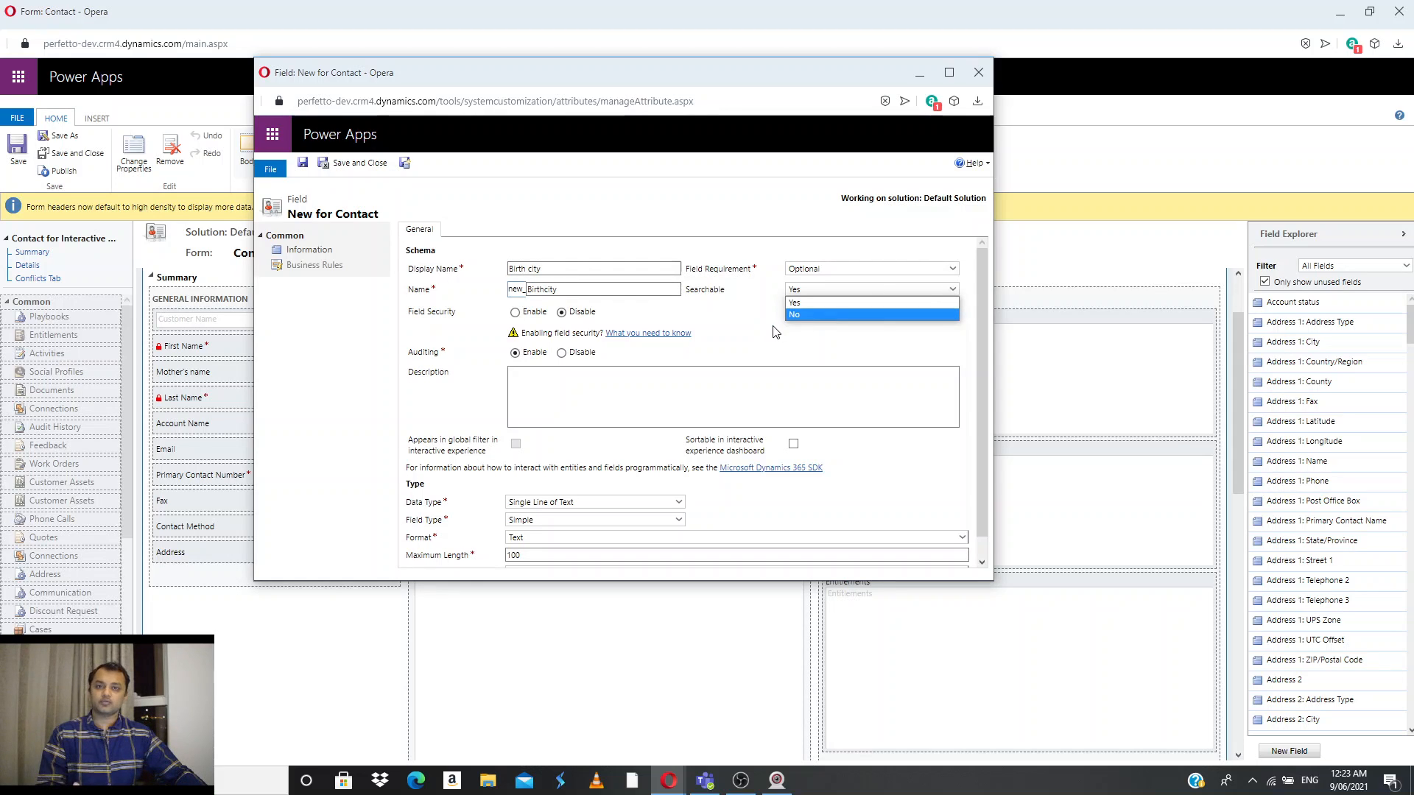
{"action": "left_click", "coordinate": [804, 352]}
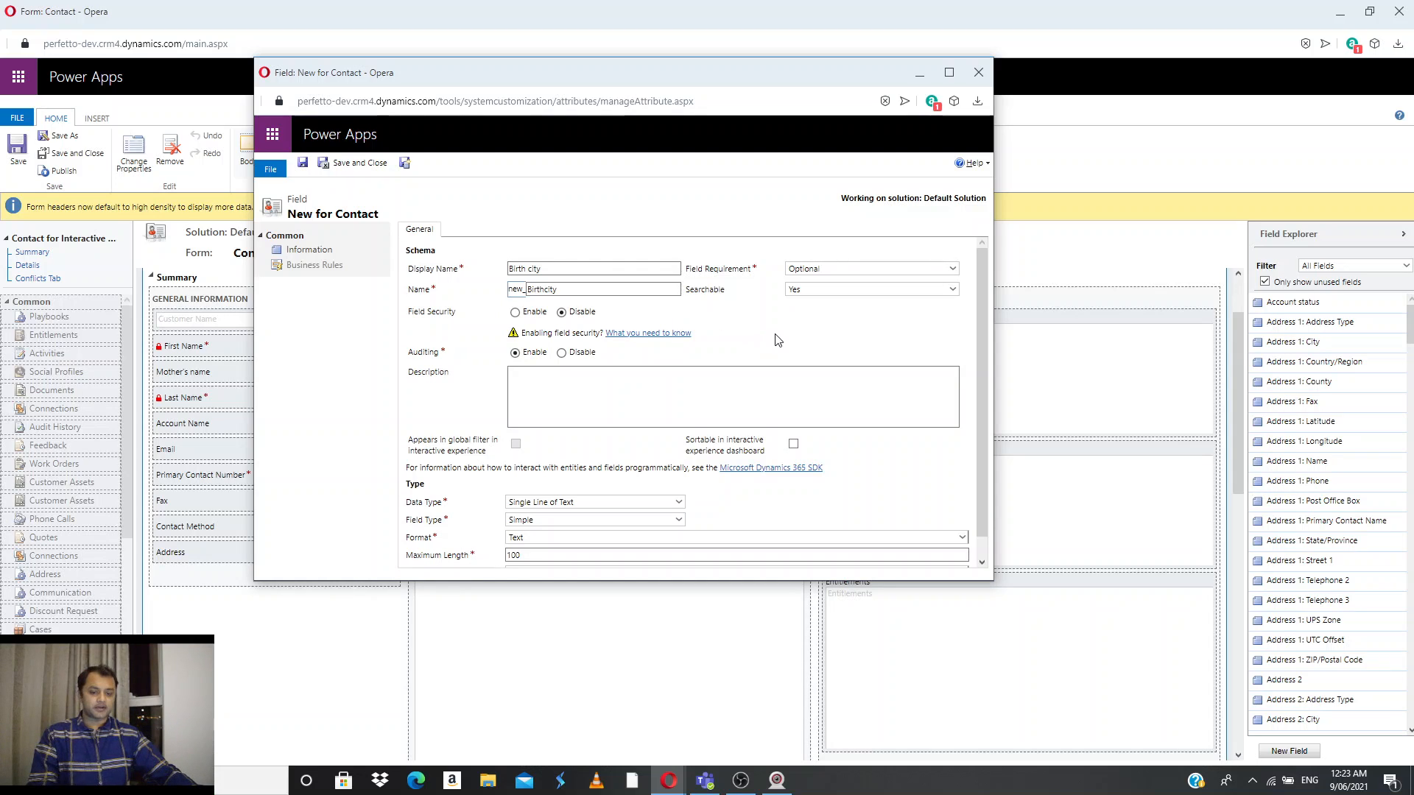
Disable auditing for the new field and enter "Birth city" as its description
{"action": "left_click", "coordinate": [562, 353]}
{"action": "left_click", "coordinate": [738, 403]}
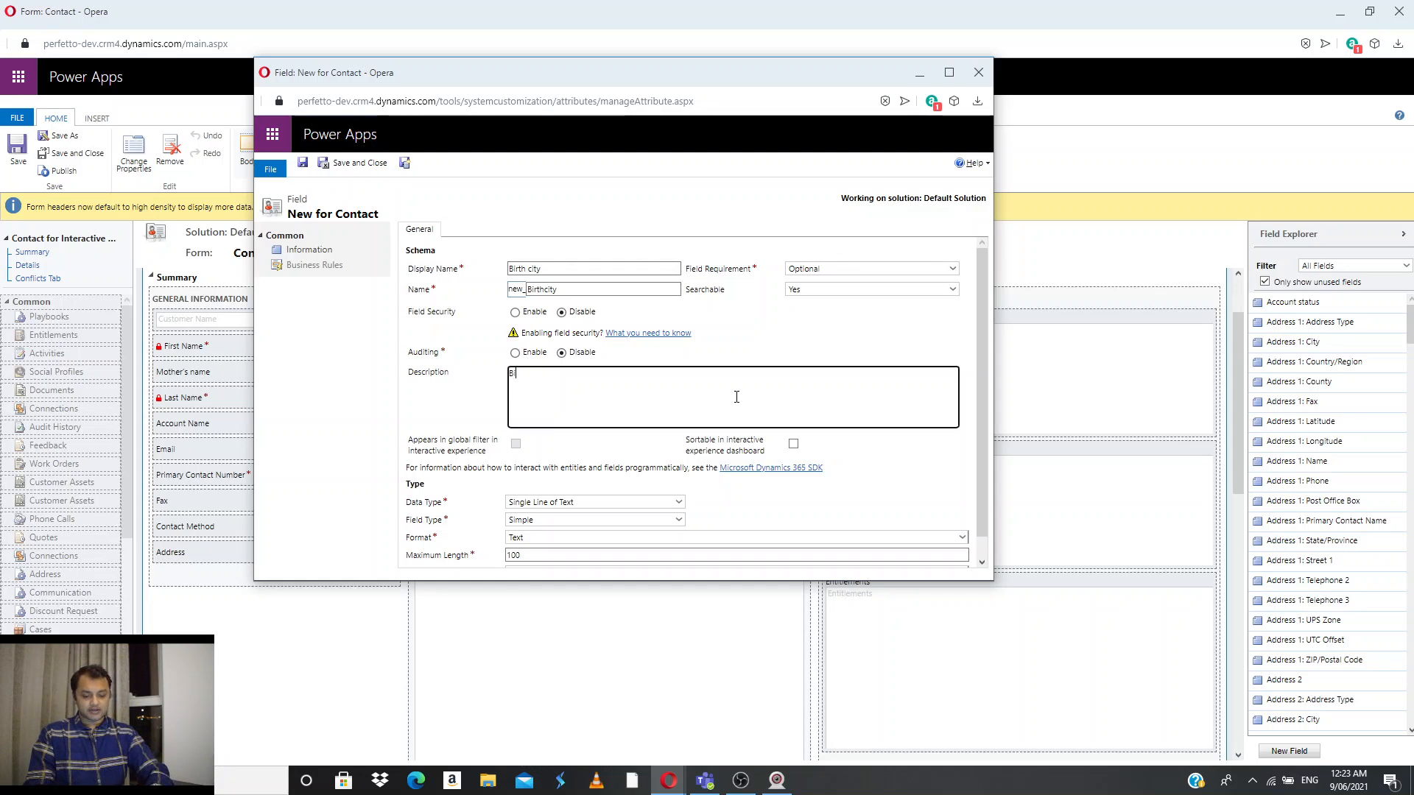
{"action": "type", "text": "Birth city"}
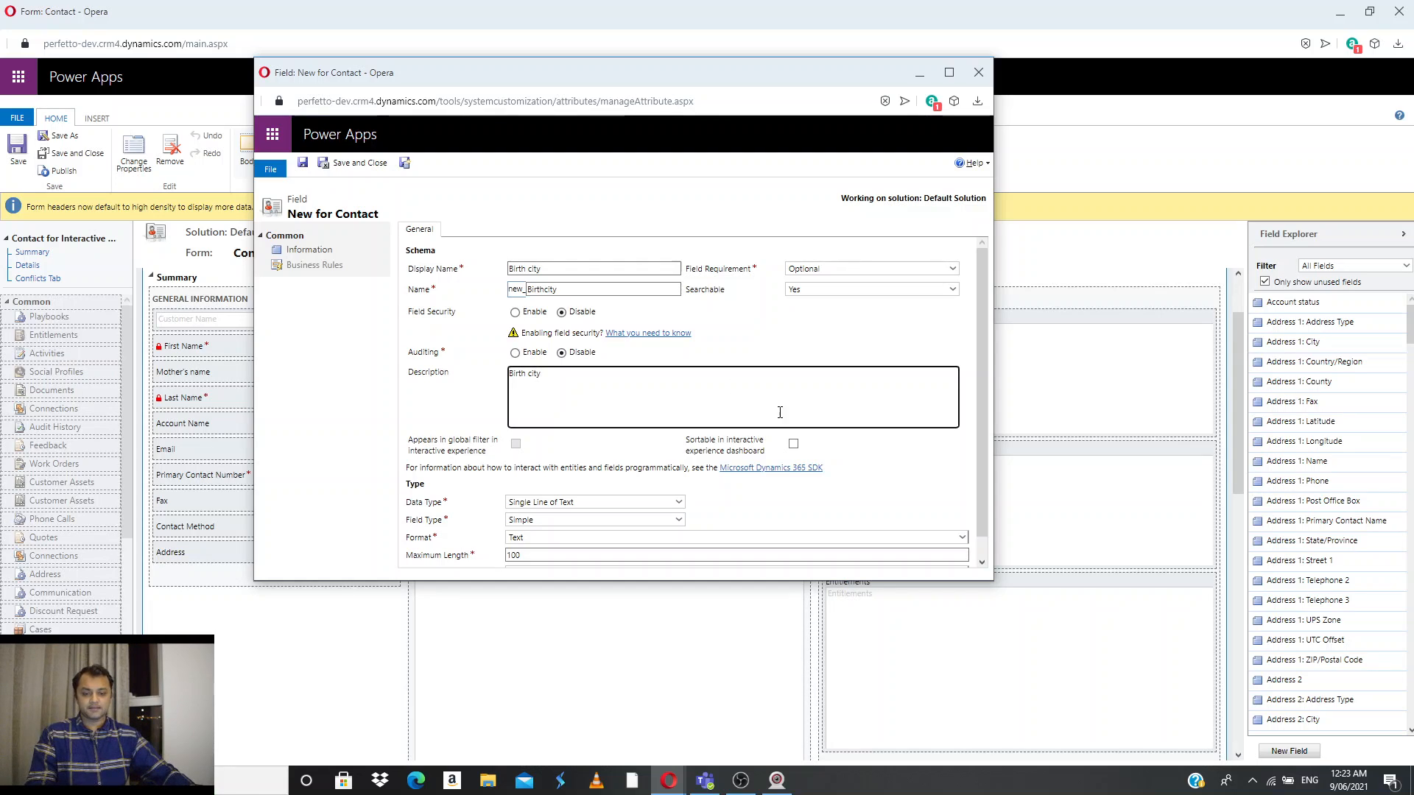
Review the Data Type and Field Type options of the Birth city field, keeping Single Line of Text and Simple
{"action": "scroll", "coordinate": [774, 401], "scroll_direction": "down", "scroll_amount": 1}
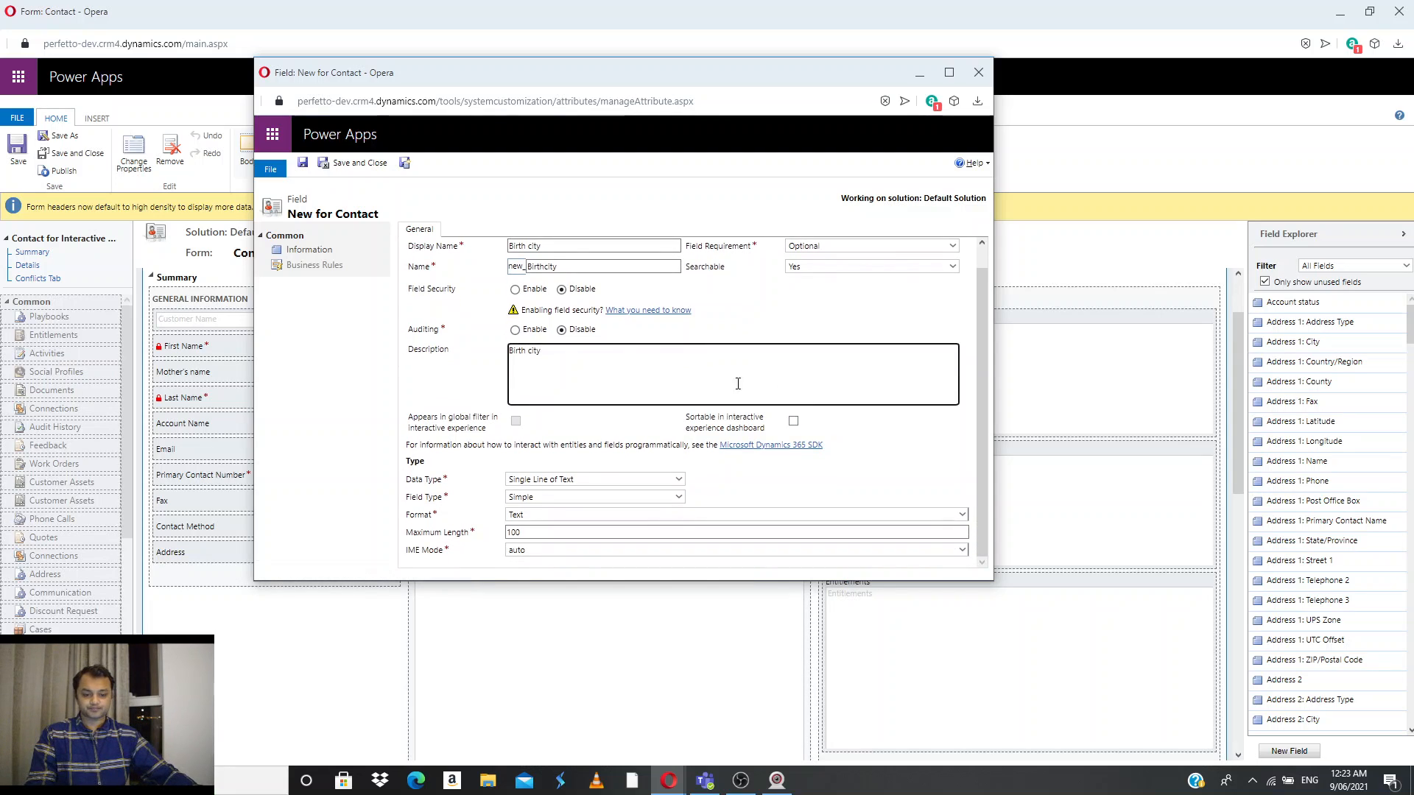
{"action": "left_click", "coordinate": [642, 483]}
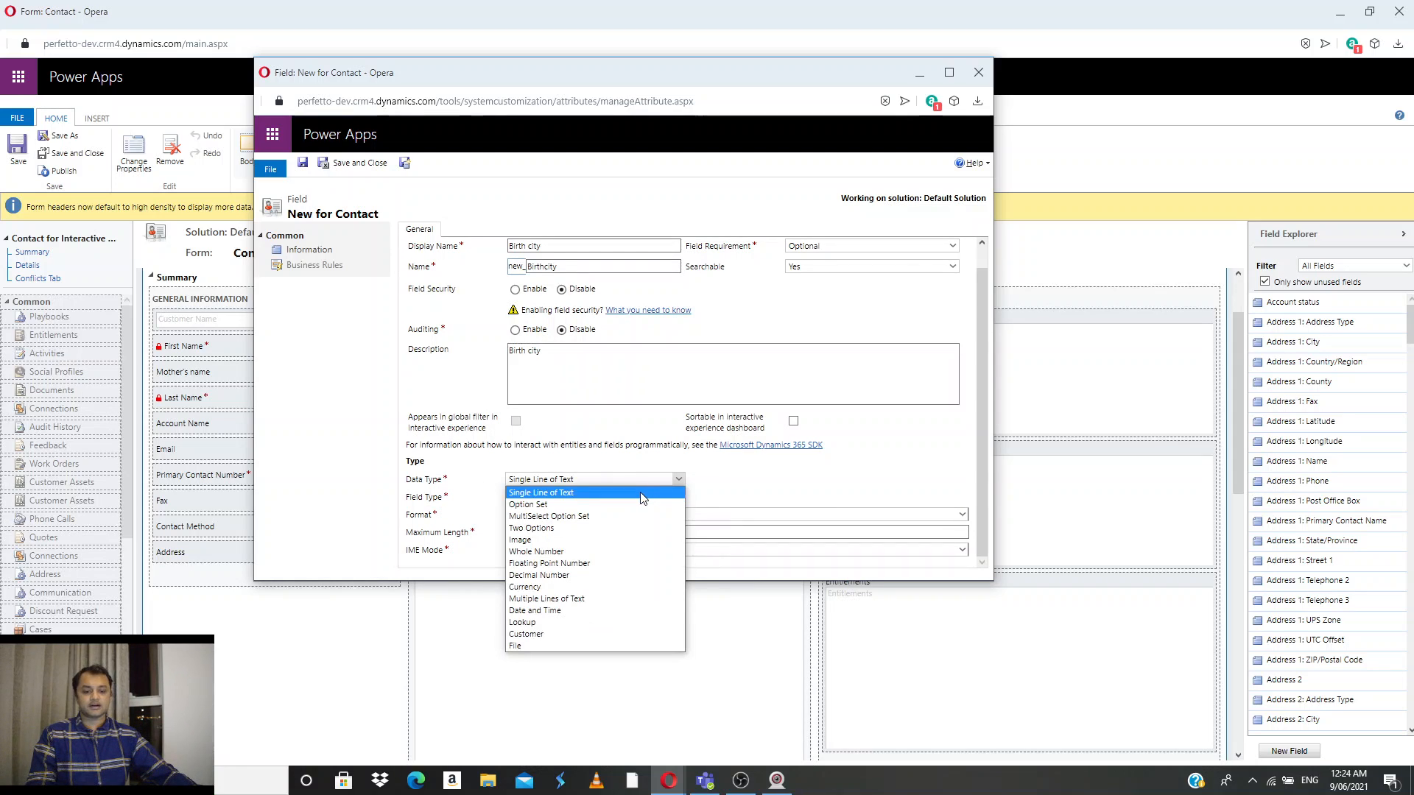
{"action": "left_click", "coordinate": [643, 493]}
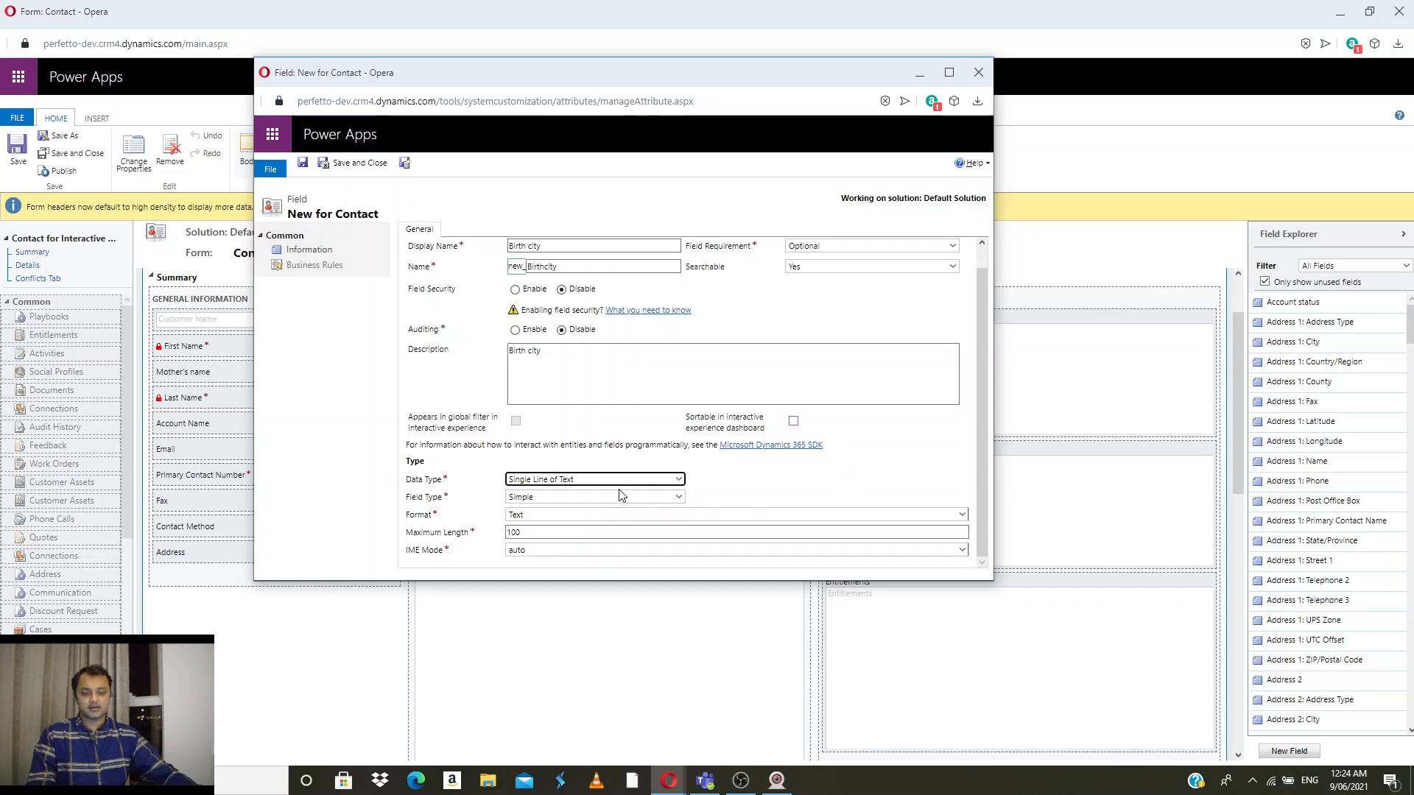
{"action": "left_click", "coordinate": [617, 498]}
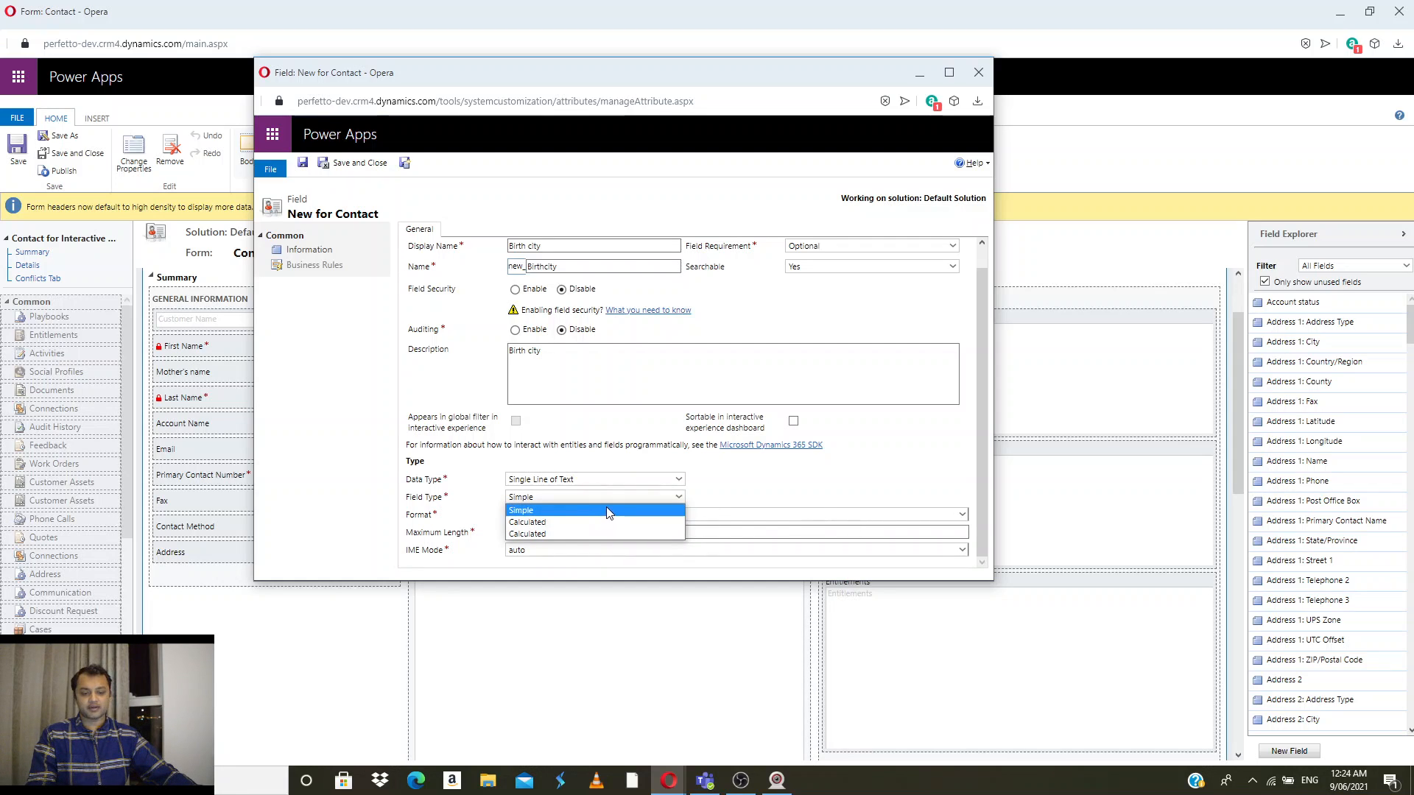
{"action": "left_click", "coordinate": [758, 508]}
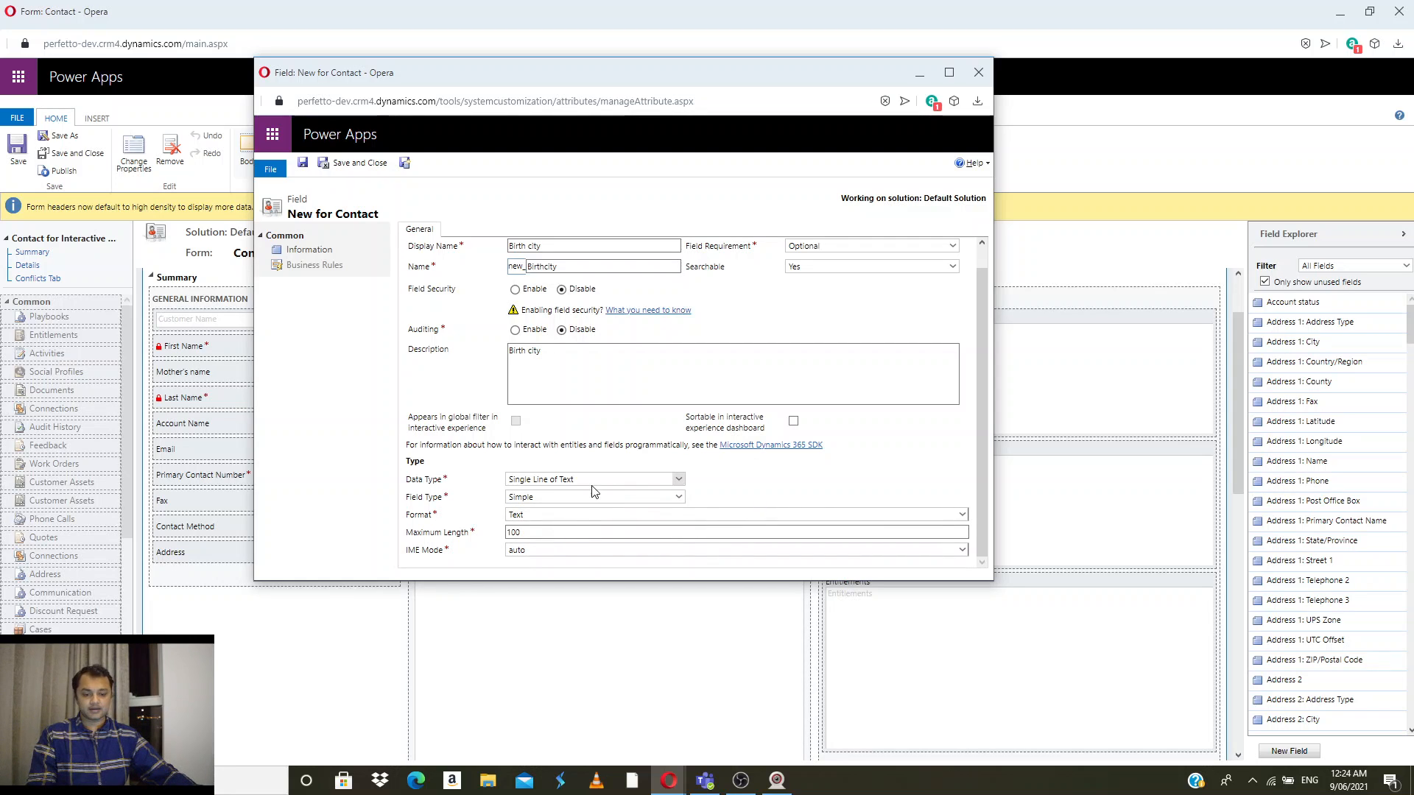
Try the MultiSelect Option Set and Two Options data types, and inspect the Default Value choices for Two Options
{"action": "left_click", "coordinate": [613, 480]}
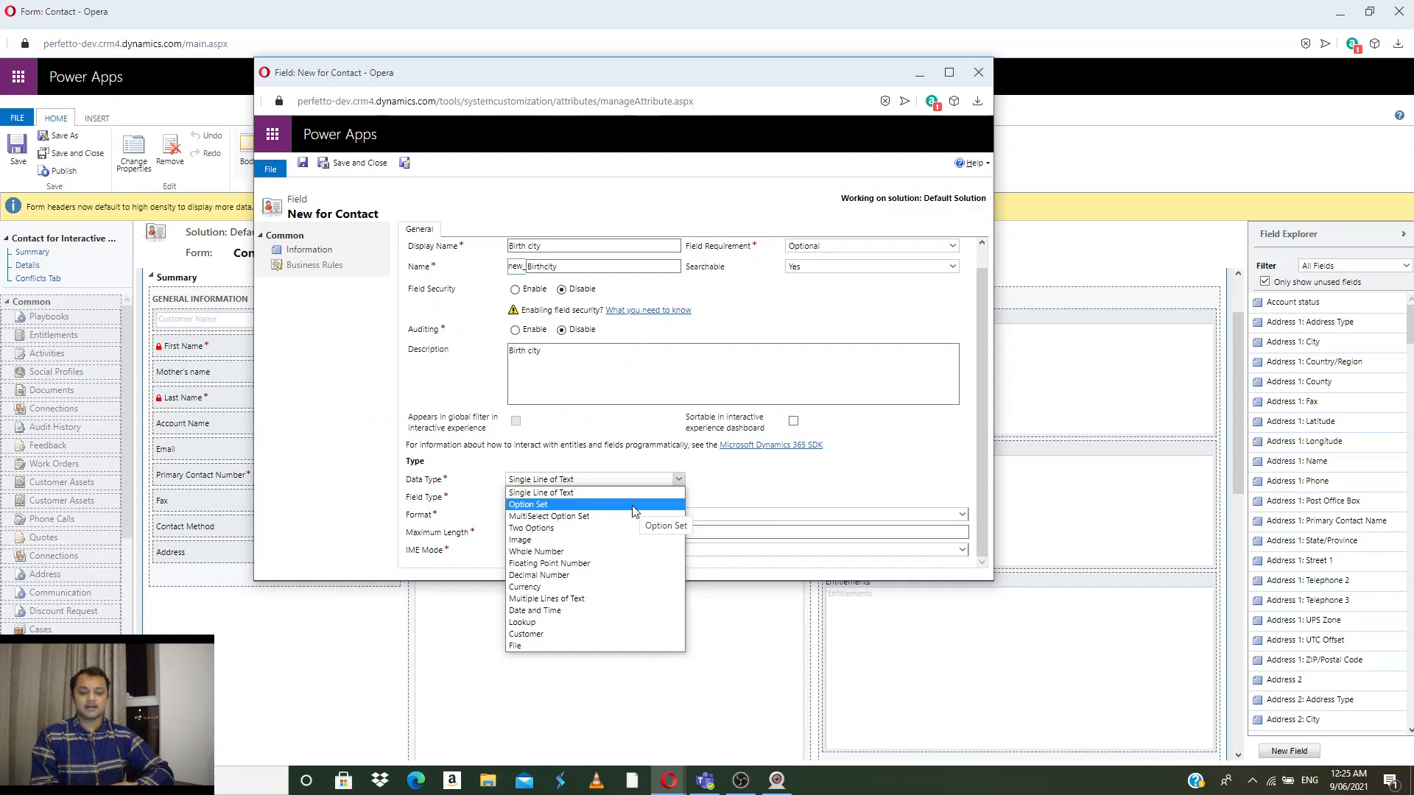
{"action": "left_click", "coordinate": [567, 516]}
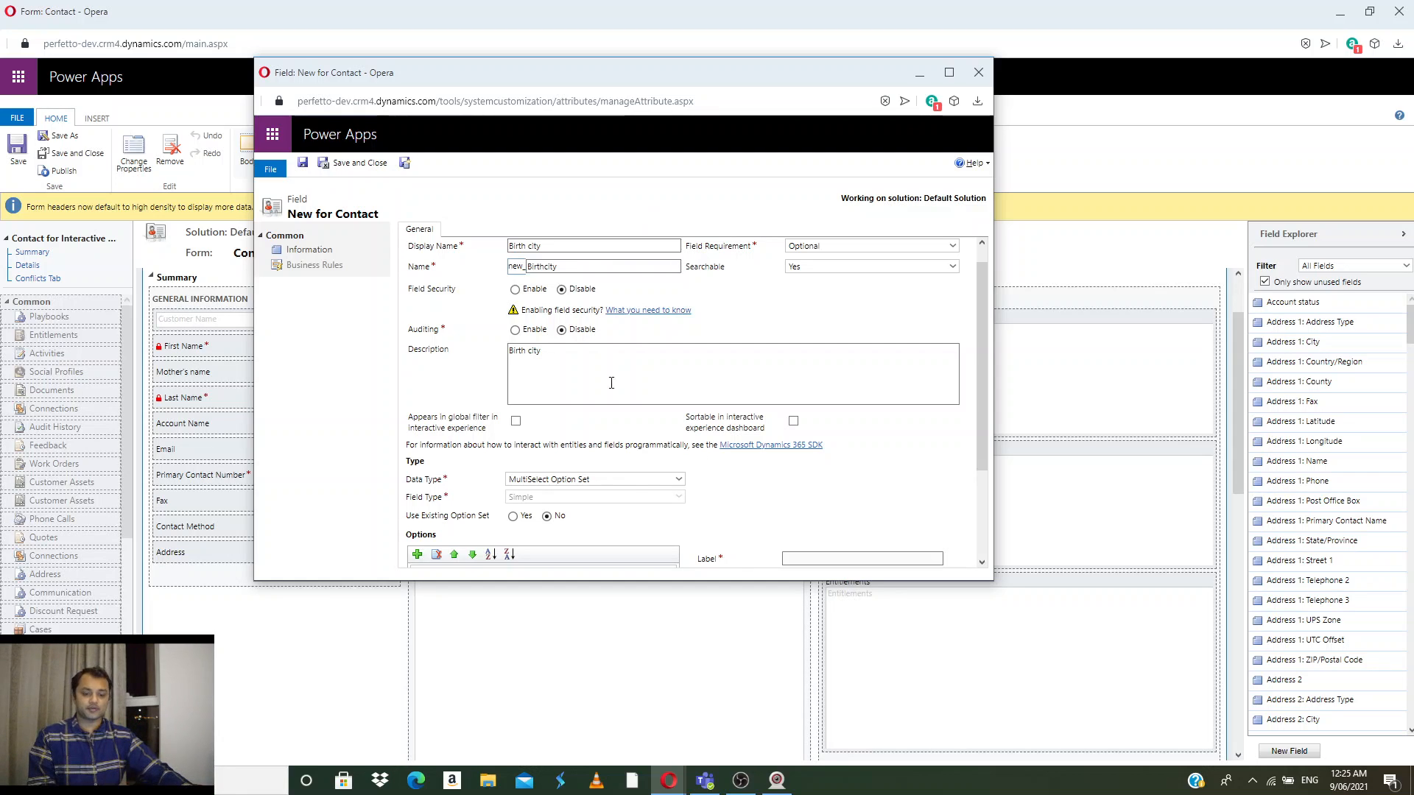
{"action": "left_click", "coordinate": [654, 480]}
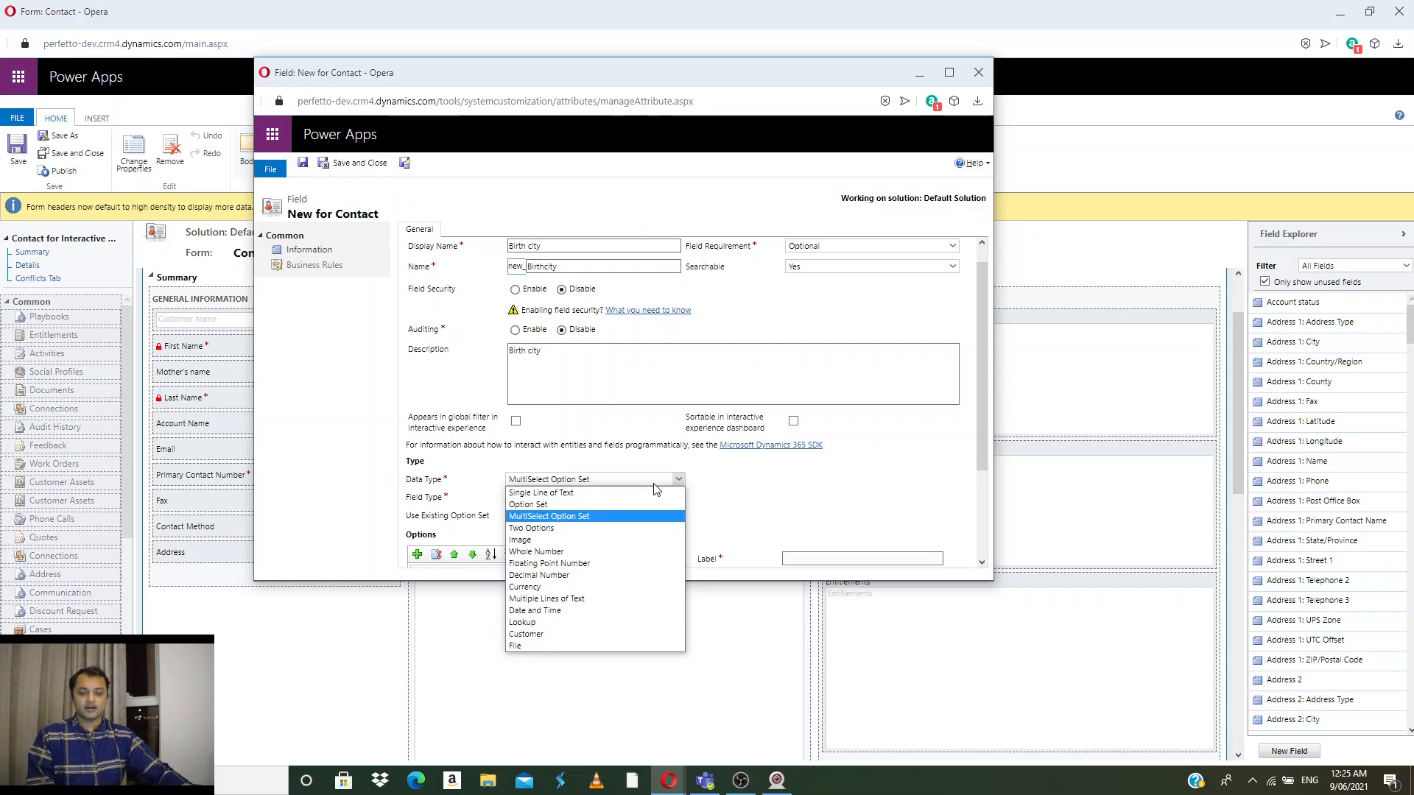
{"action": "left_click", "coordinate": [582, 528]}
{"action": "scroll", "coordinate": [730, 402], "scroll_direction": "down", "scroll_amount": 1}
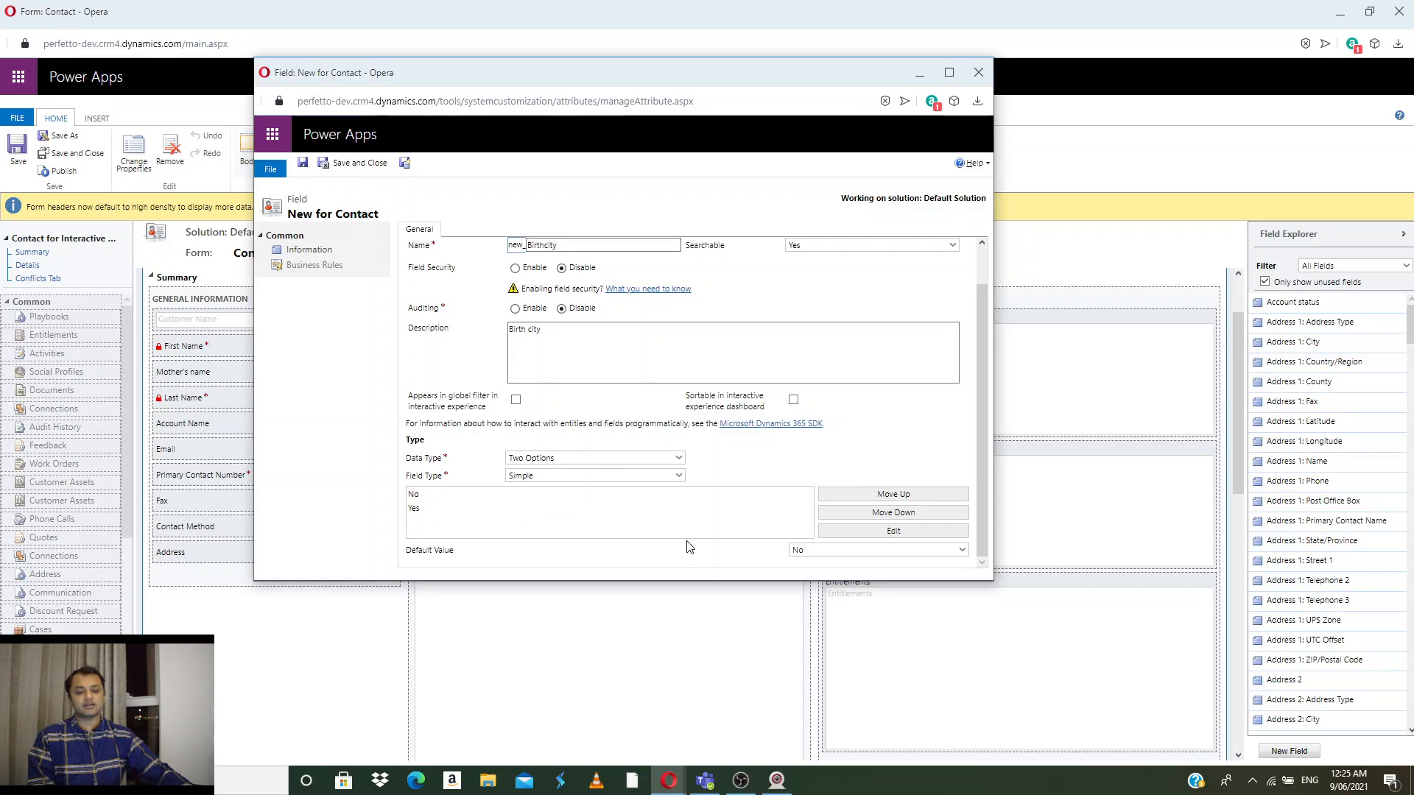
{"action": "left_click", "coordinate": [838, 551]}
{"action": "left_click", "coordinate": [839, 561]}
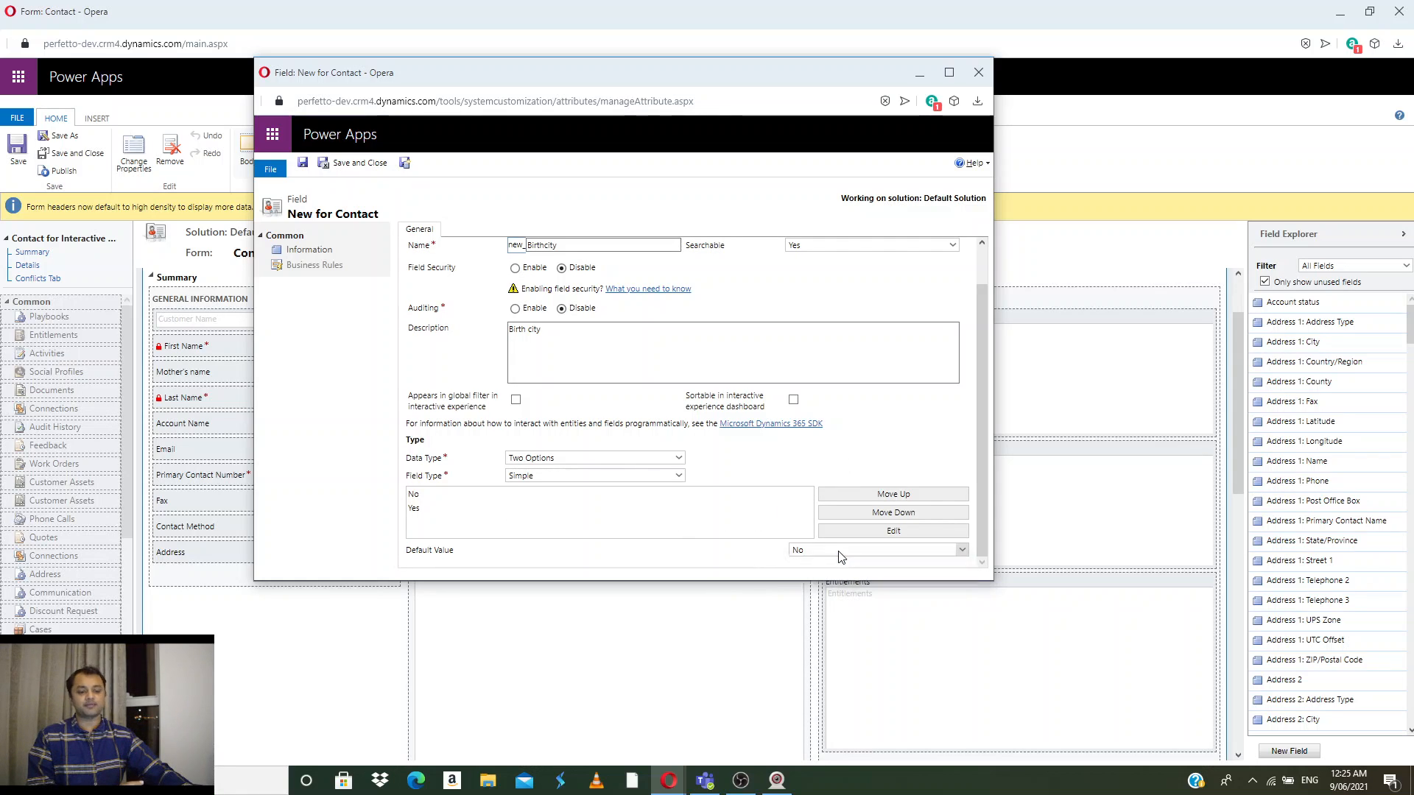
{"action": "left_click", "coordinate": [630, 475]}
{"action": "left_click", "coordinate": [630, 476]}
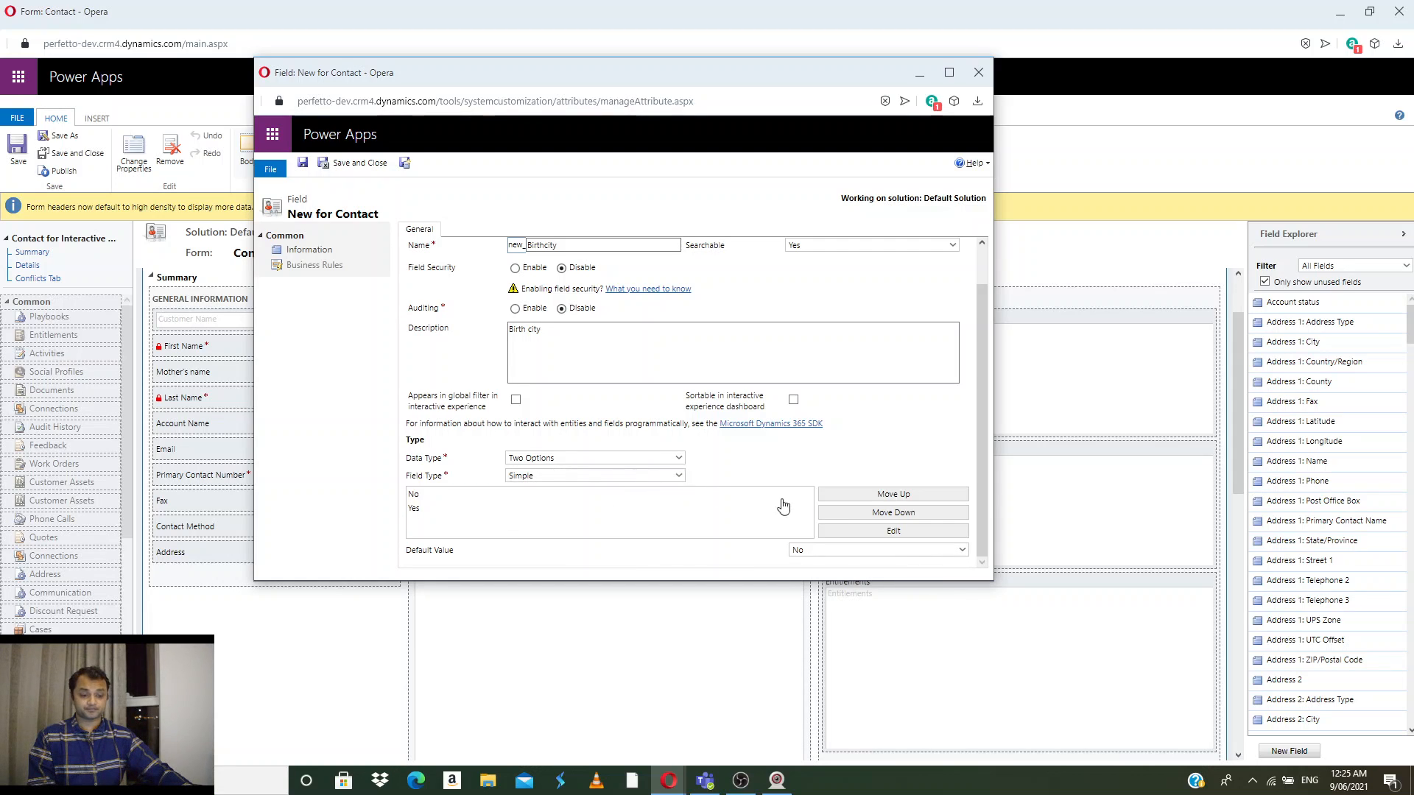
{"action": "left_click", "coordinate": [883, 557]}
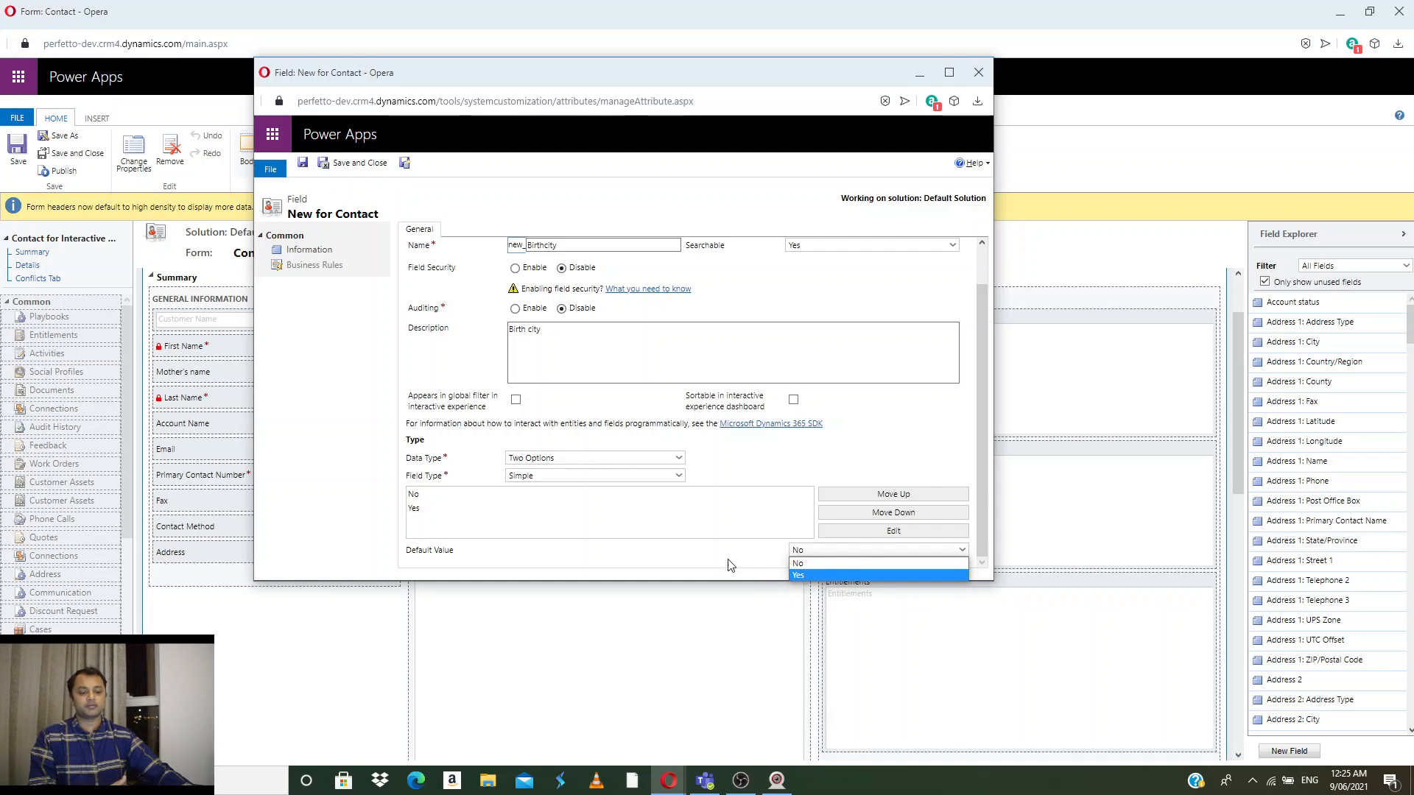
Try the Image data type for the Birth city field and look through the remaining data types
{"action": "left_click", "coordinate": [658, 458]}
{"action": "left_click", "coordinate": [573, 526]}
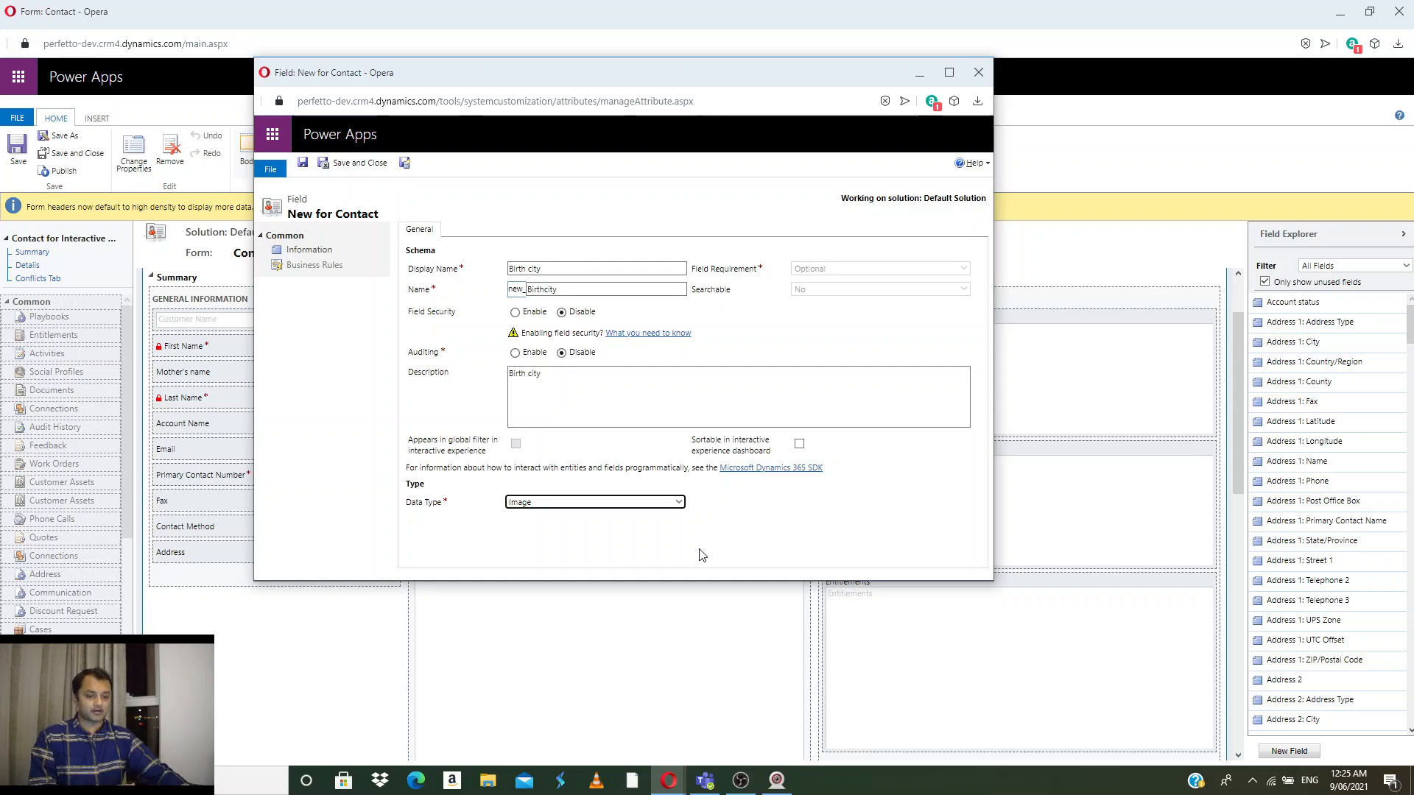
{"action": "left_click", "coordinate": [638, 503]}
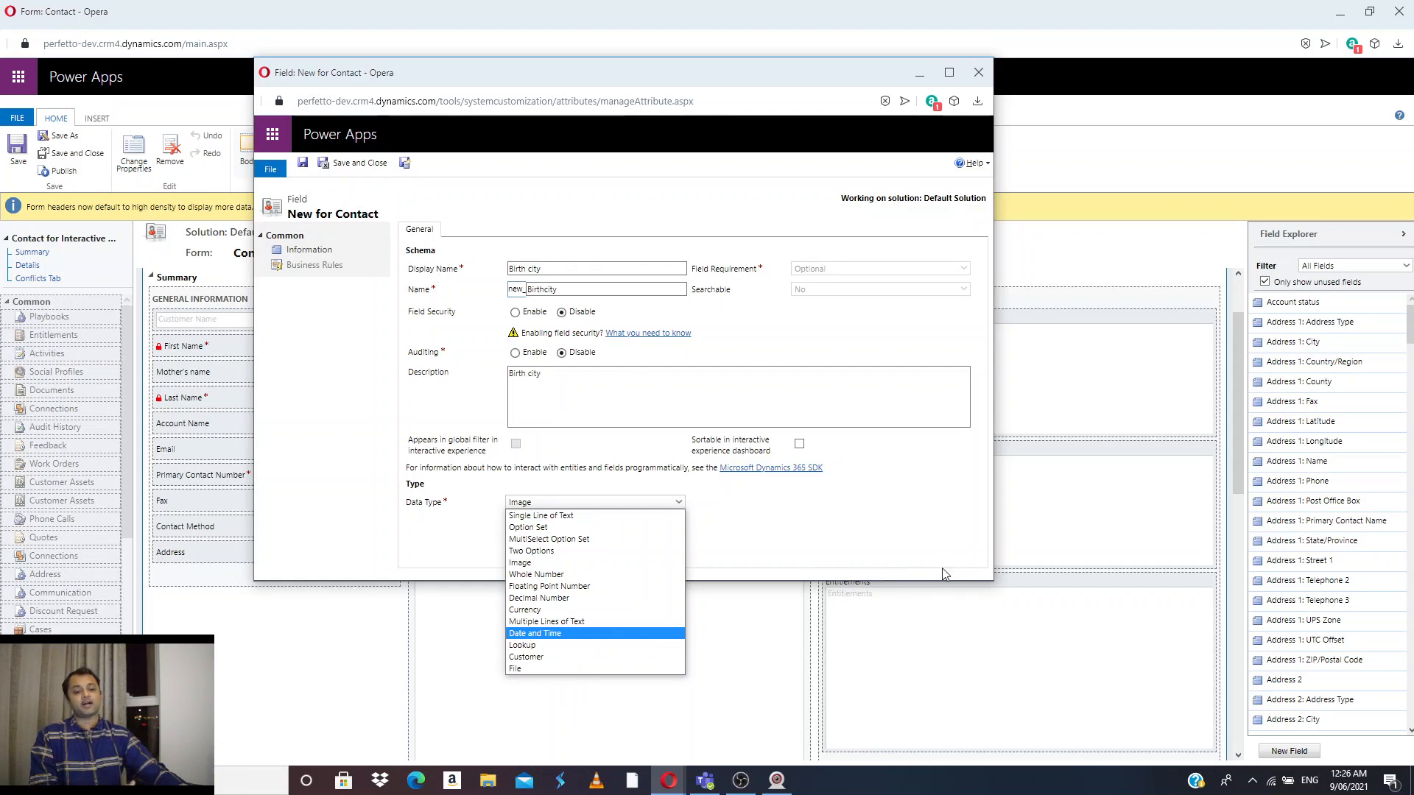
{"action": "left_click", "coordinate": [903, 549]}
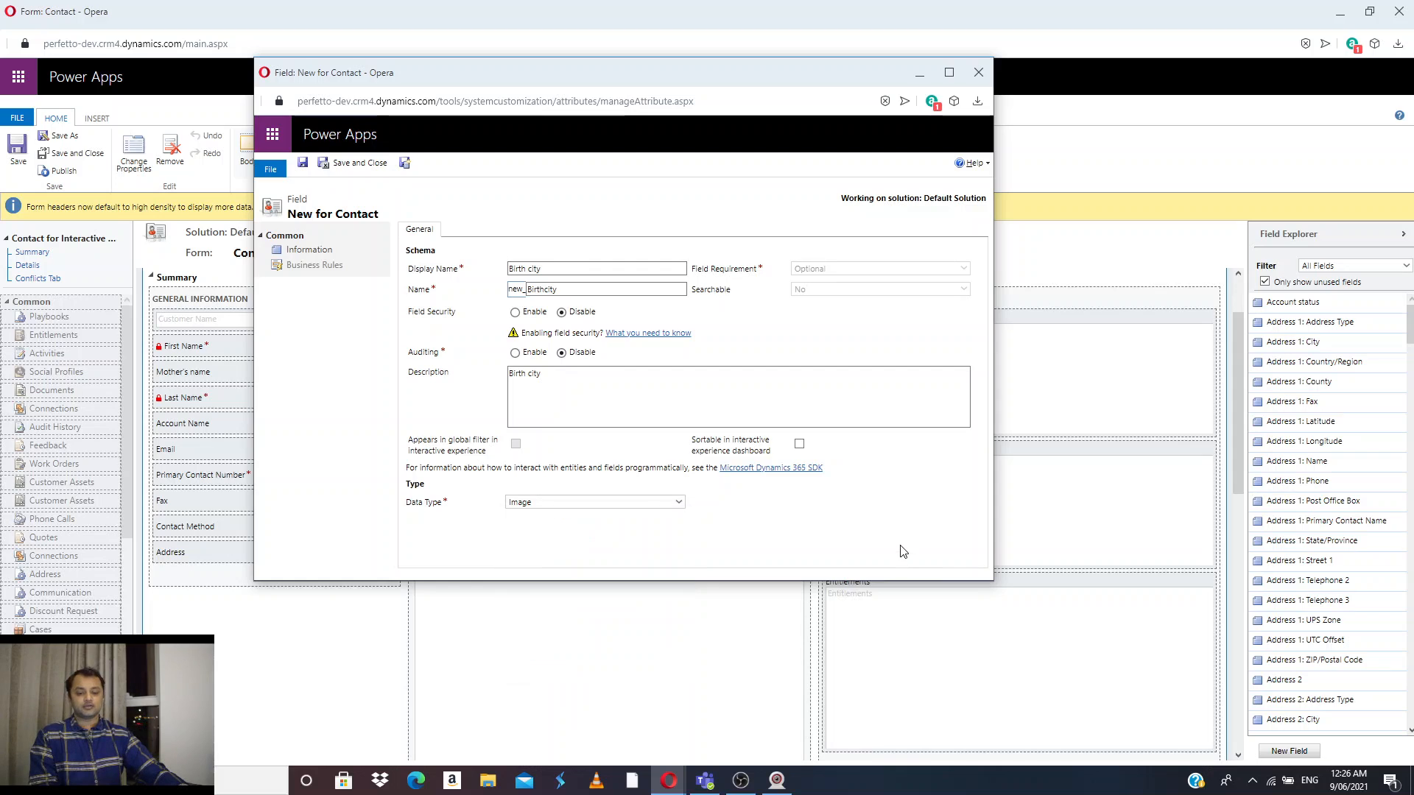
Set the Birth city field's data type to Single Line of Text with the Text format
{"action": "left_click", "coordinate": [627, 506]}
{"action": "left_click", "coordinate": [608, 517]}
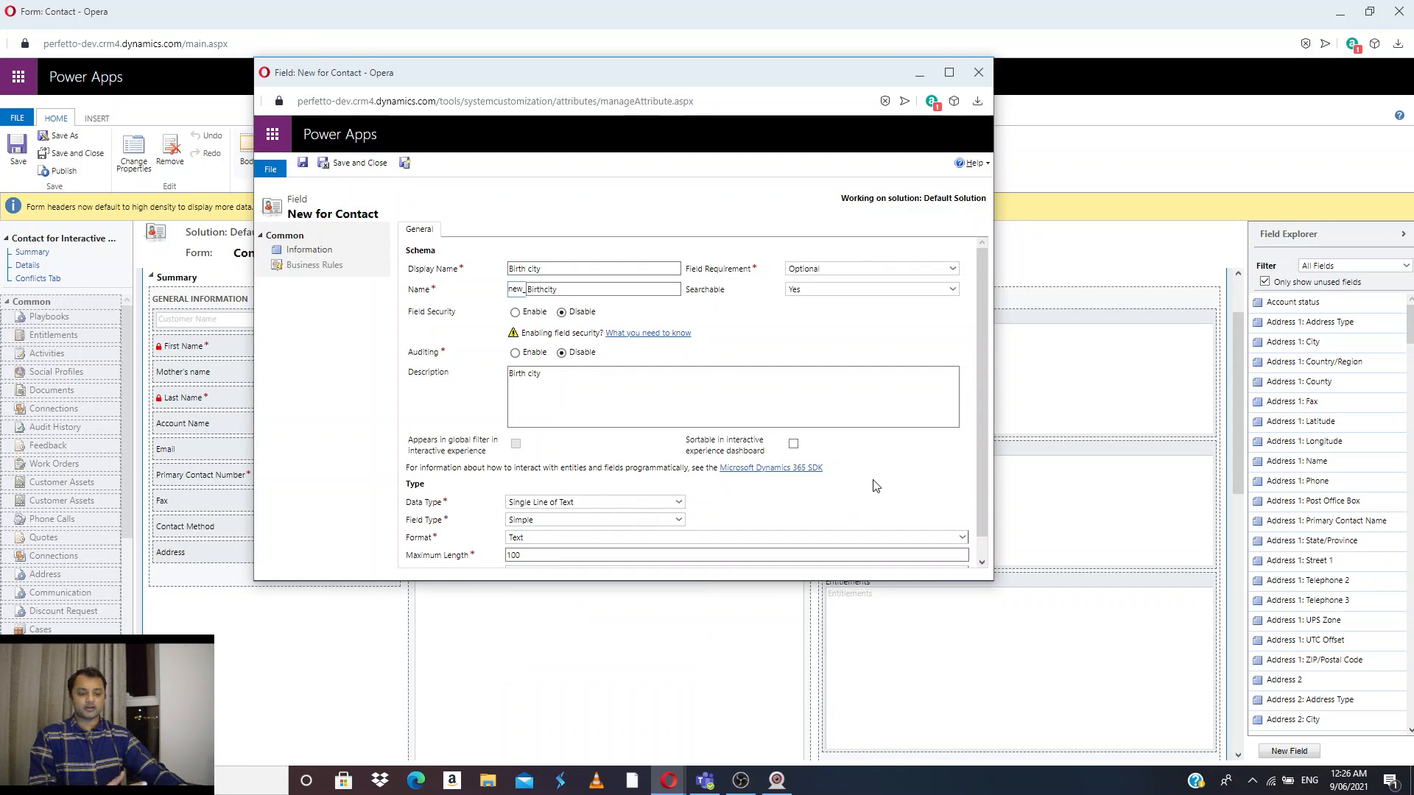
{"action": "scroll", "coordinate": [875, 486], "scroll_direction": "down", "scroll_amount": 1}
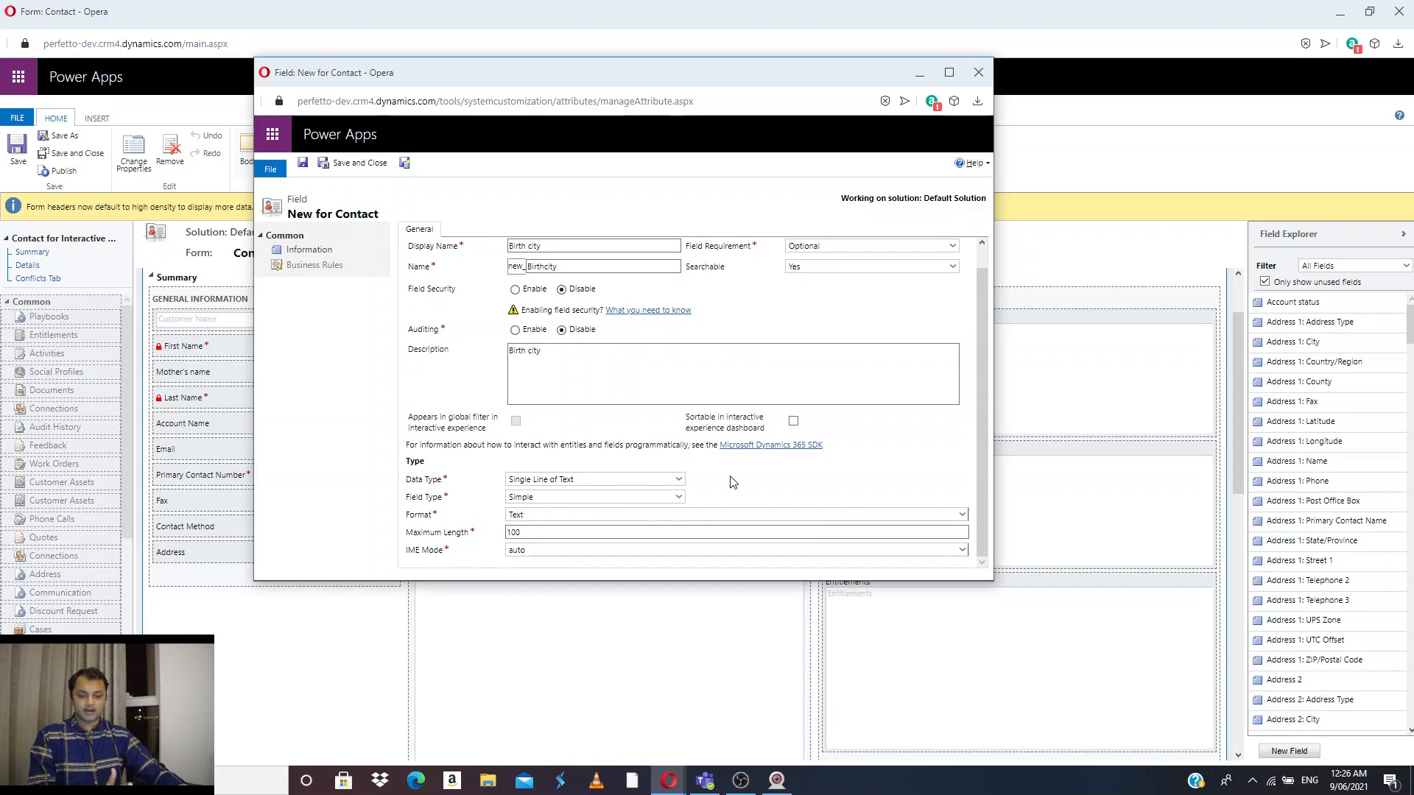
{"action": "left_click", "coordinate": [606, 534]}
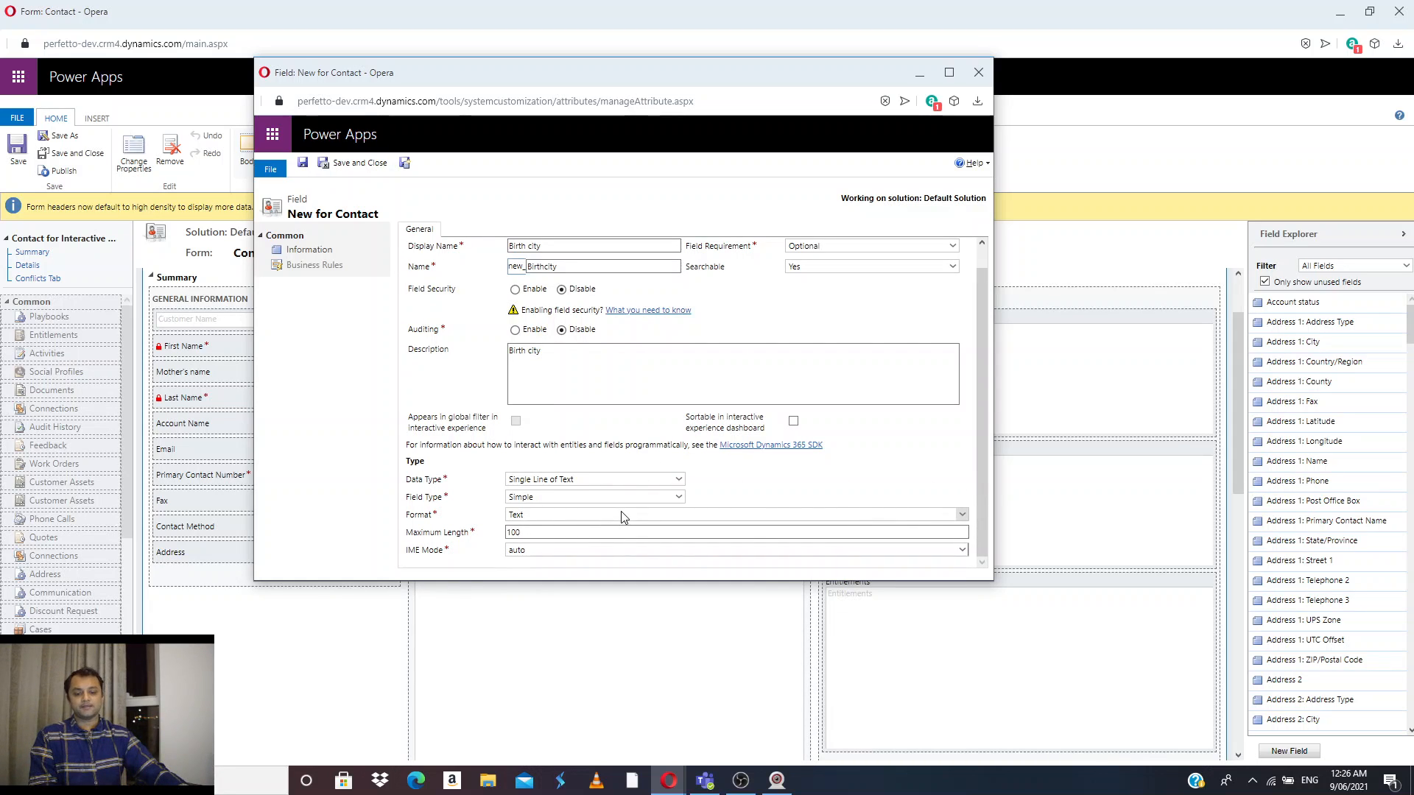
{"action": "left_click", "coordinate": [621, 514]}
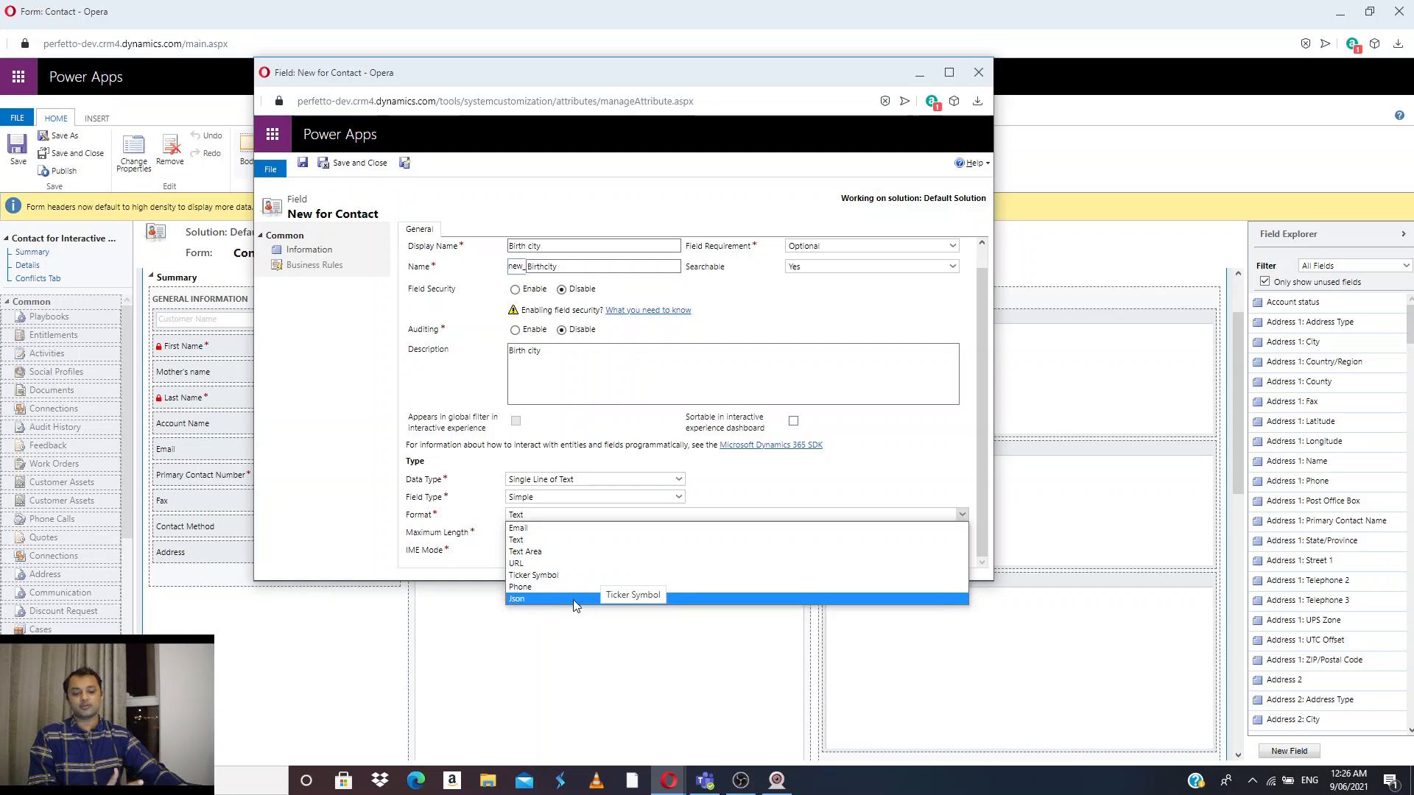
{"action": "left_click", "coordinate": [902, 540]}
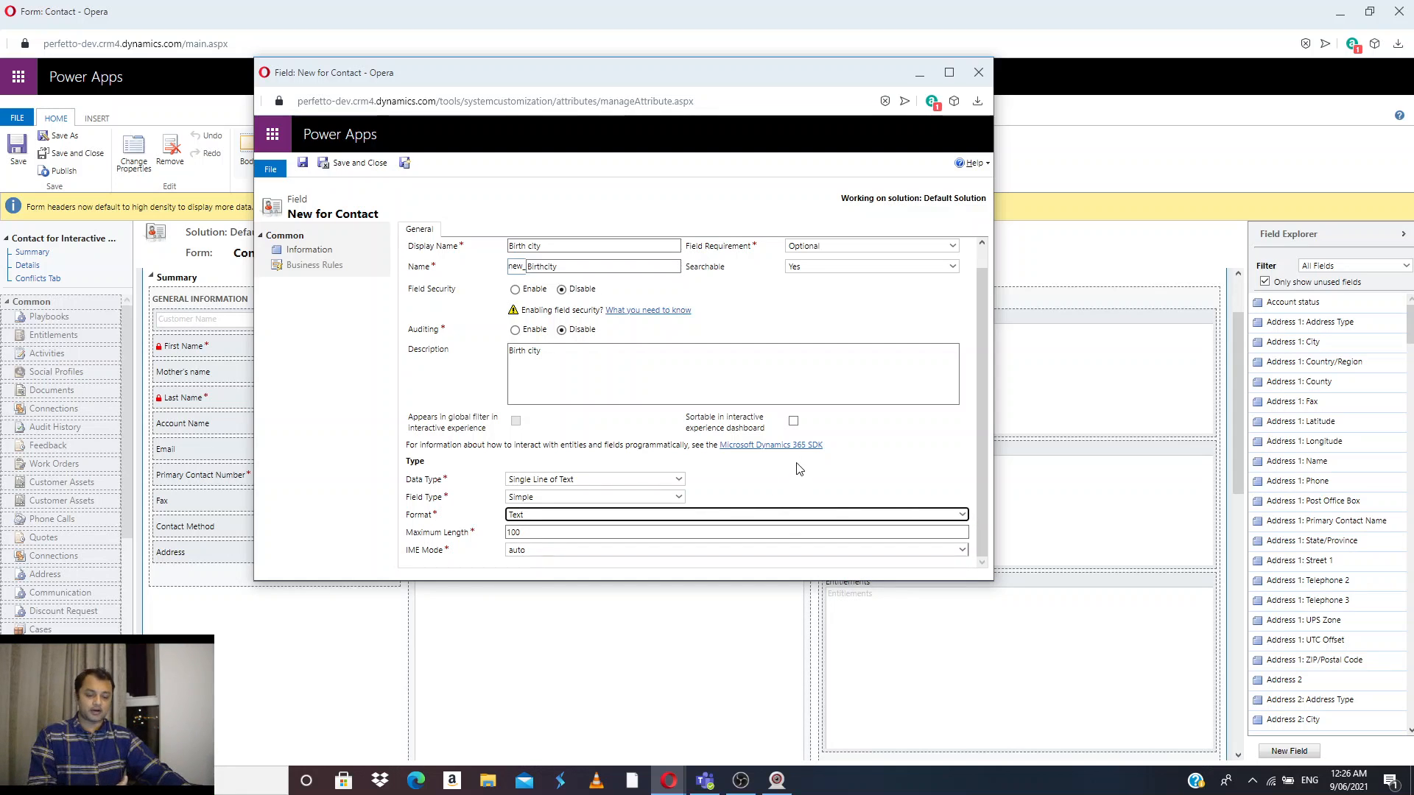
Look through the available Format options for the single-line Birth city field, keeping Text
{"action": "left_click", "coordinate": [805, 520]}
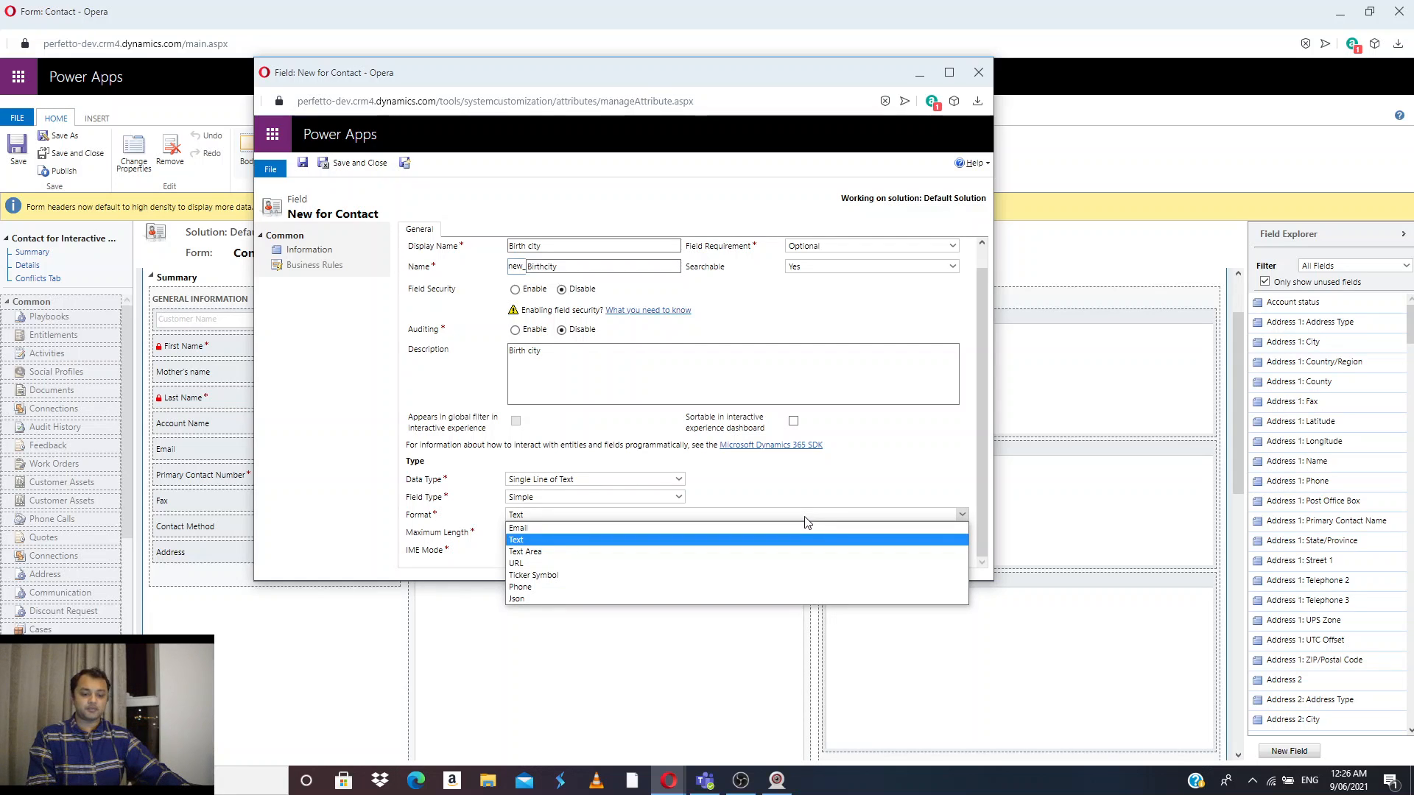
{"action": "left_click", "coordinate": [910, 491]}
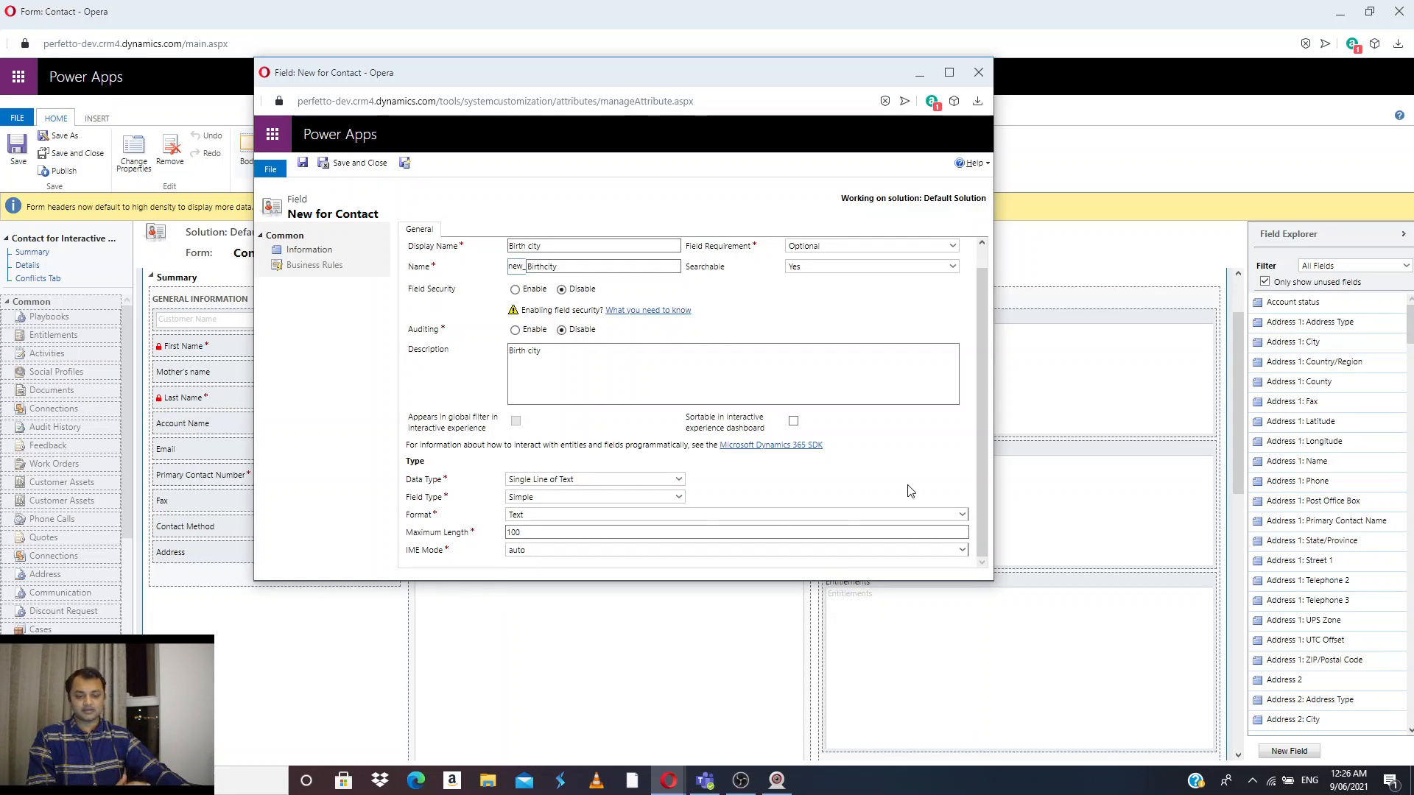
{"action": "left_click", "coordinate": [683, 516]}
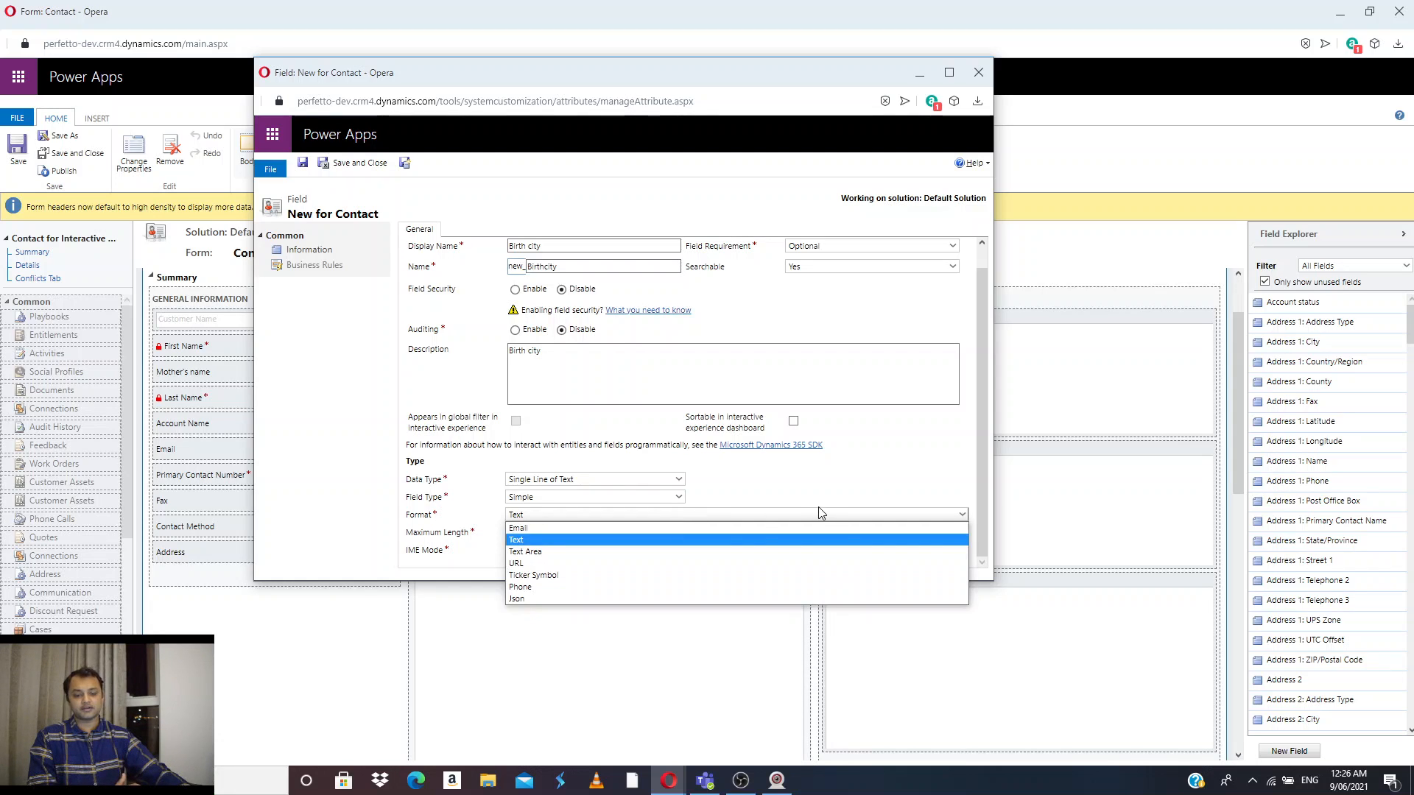
{"action": "left_click", "coordinate": [820, 512]}
{"action": "left_click", "coordinate": [684, 528]}
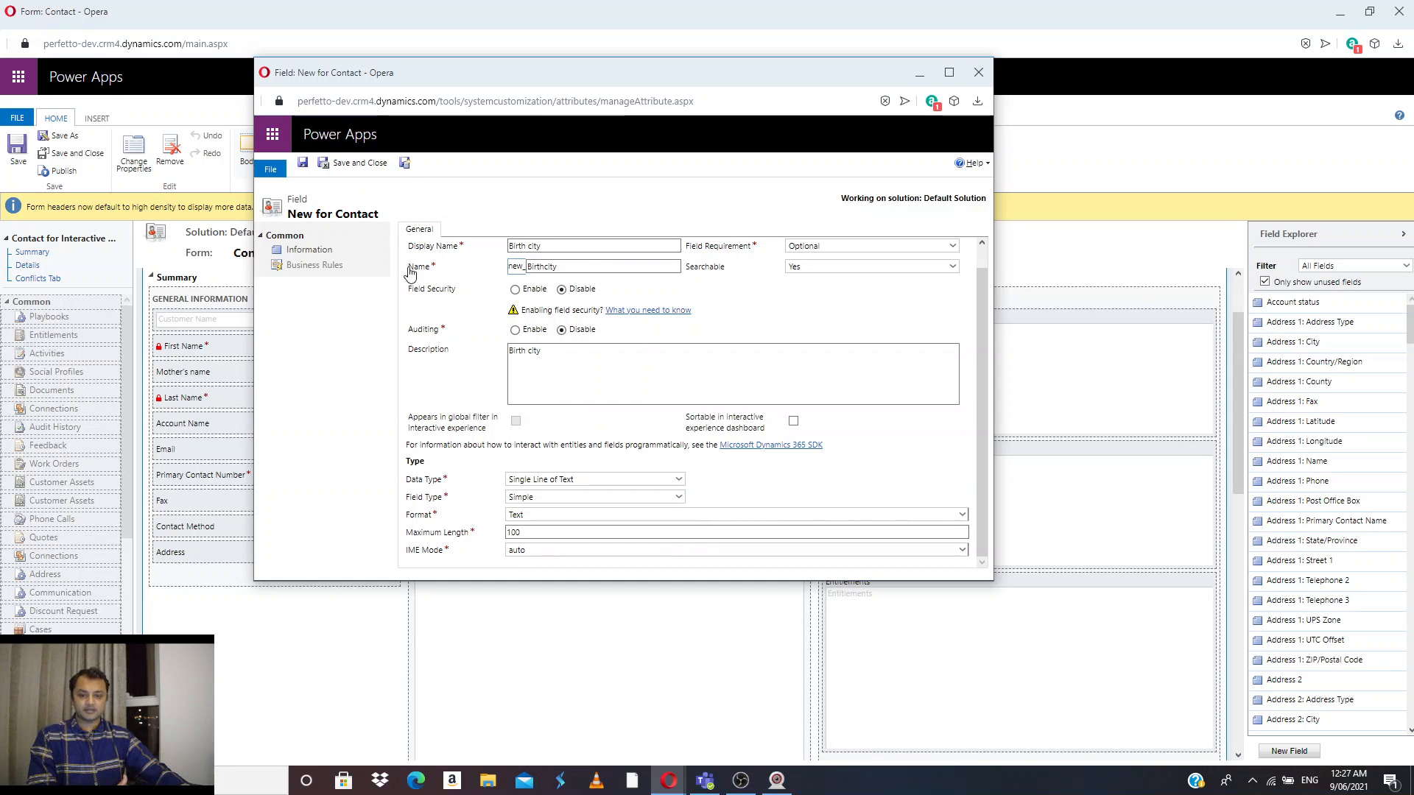
Save and close the Birth city field and reload the Contact form editor page to refresh its field list
{"action": "left_click", "coordinate": [347, 167]}
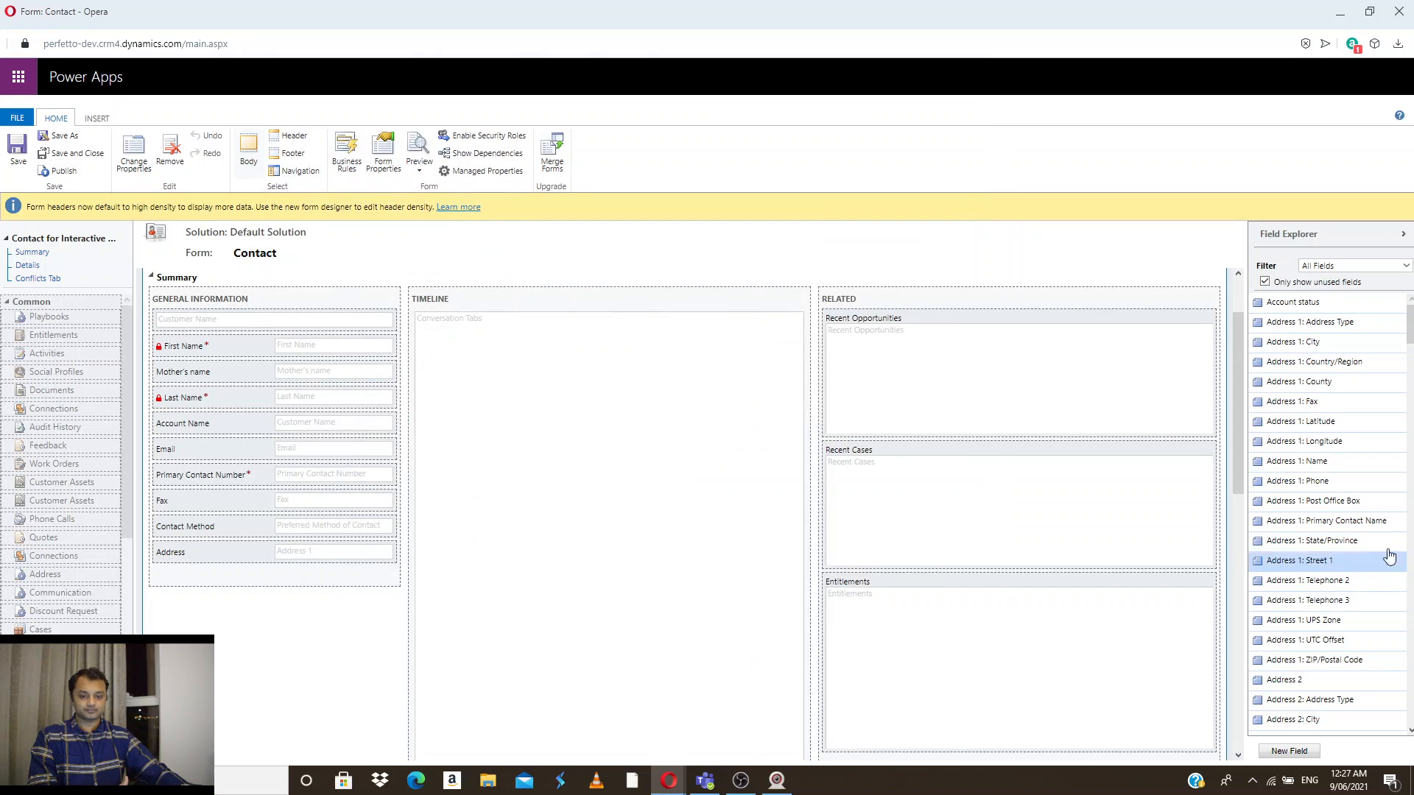
{"action": "left_click", "coordinate": [707, 50]}
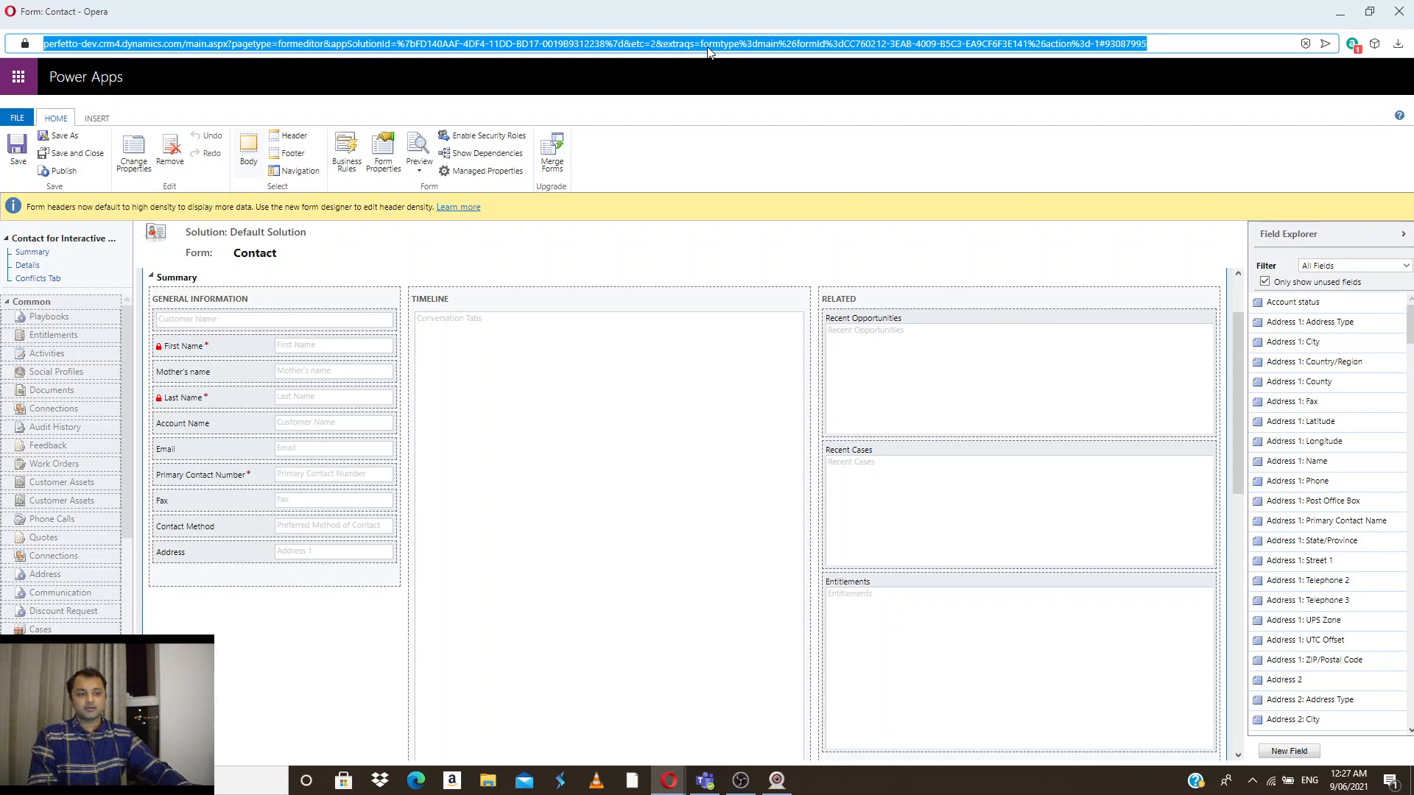
{"action": "left_click", "coordinate": [1235, 49]}
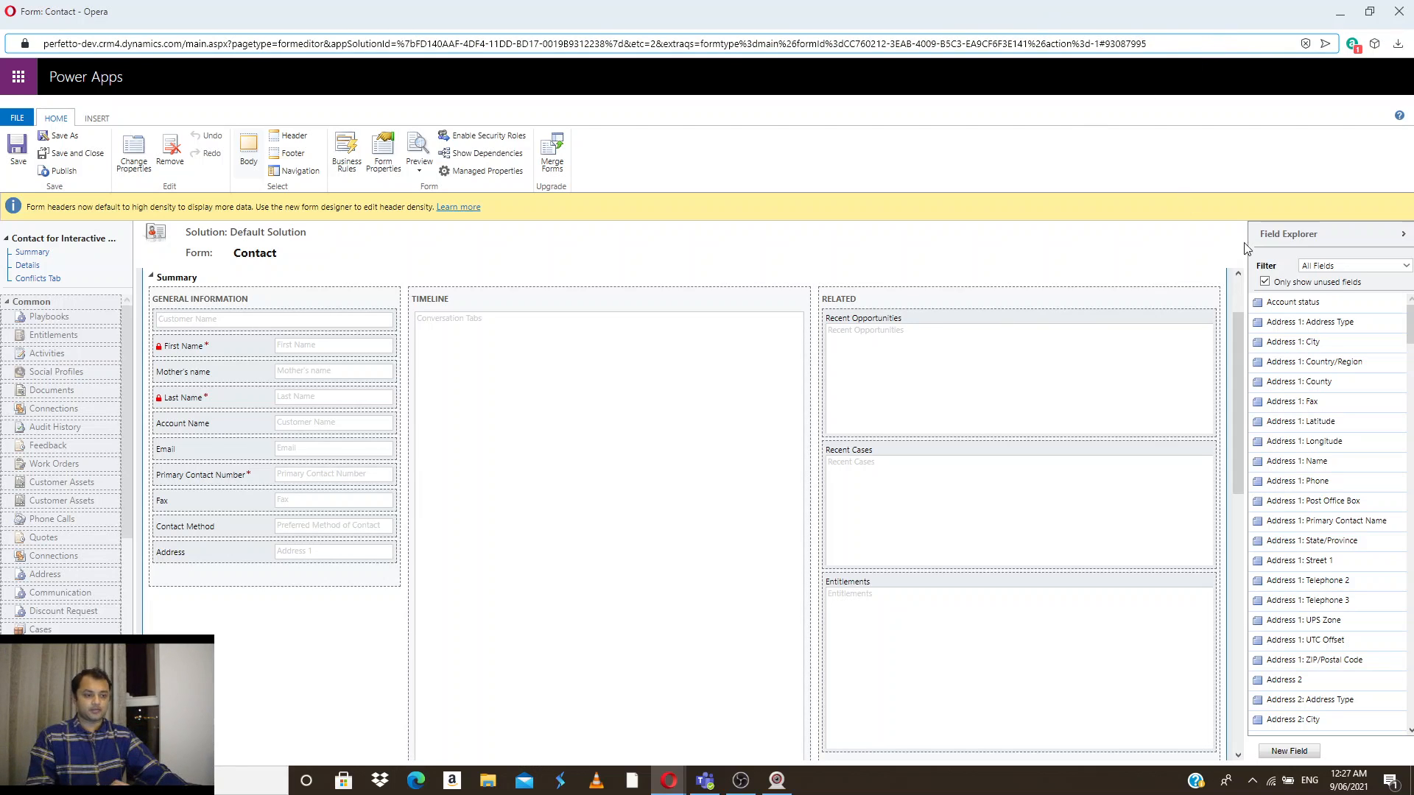
{"action": "left_click", "coordinate": [858, 119]}
{"action": "left_click", "coordinate": [455, 42]}
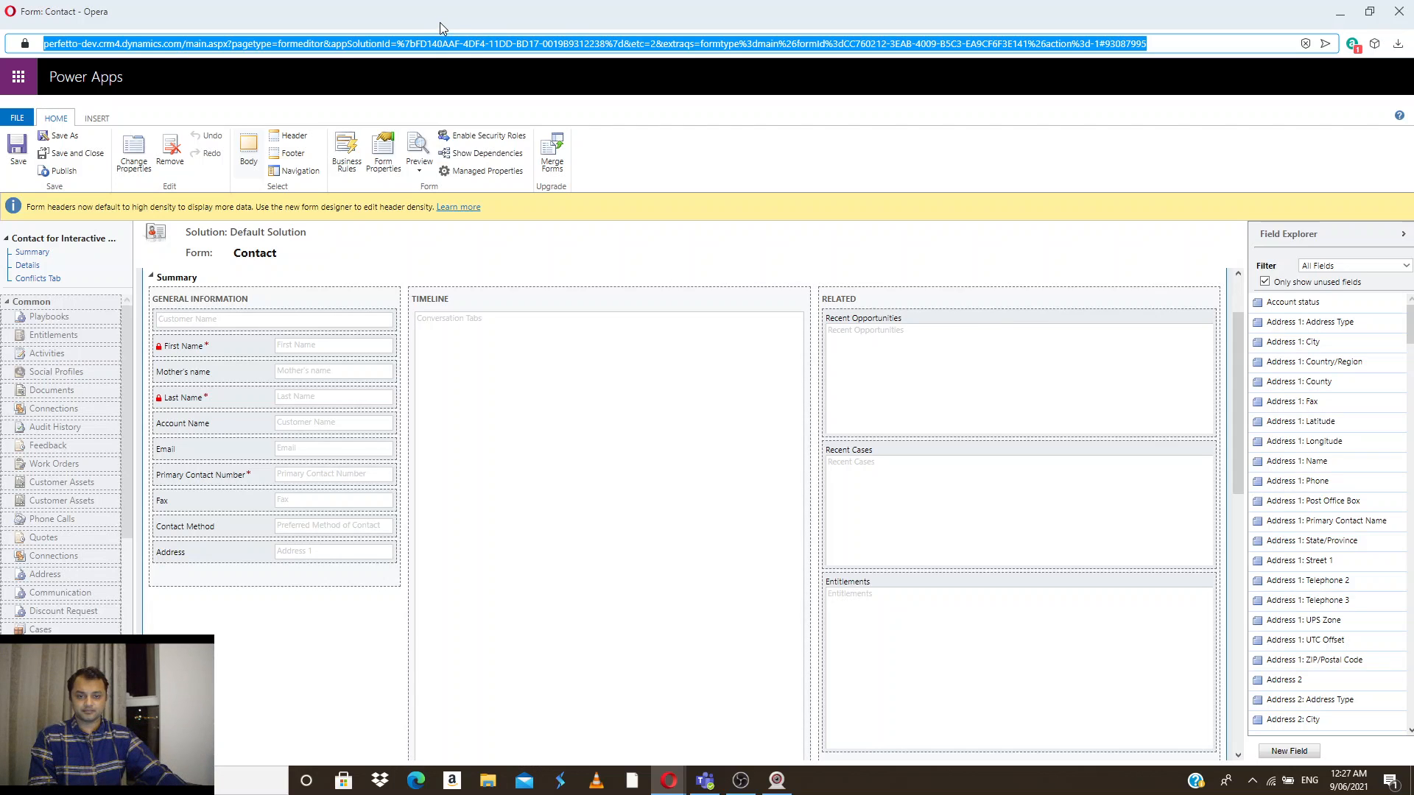
{"action": "right_click", "coordinate": [440, 23]}
{"action": "left_click", "coordinate": [747, 125]}
{"action": "left_click", "coordinate": [279, 50]}
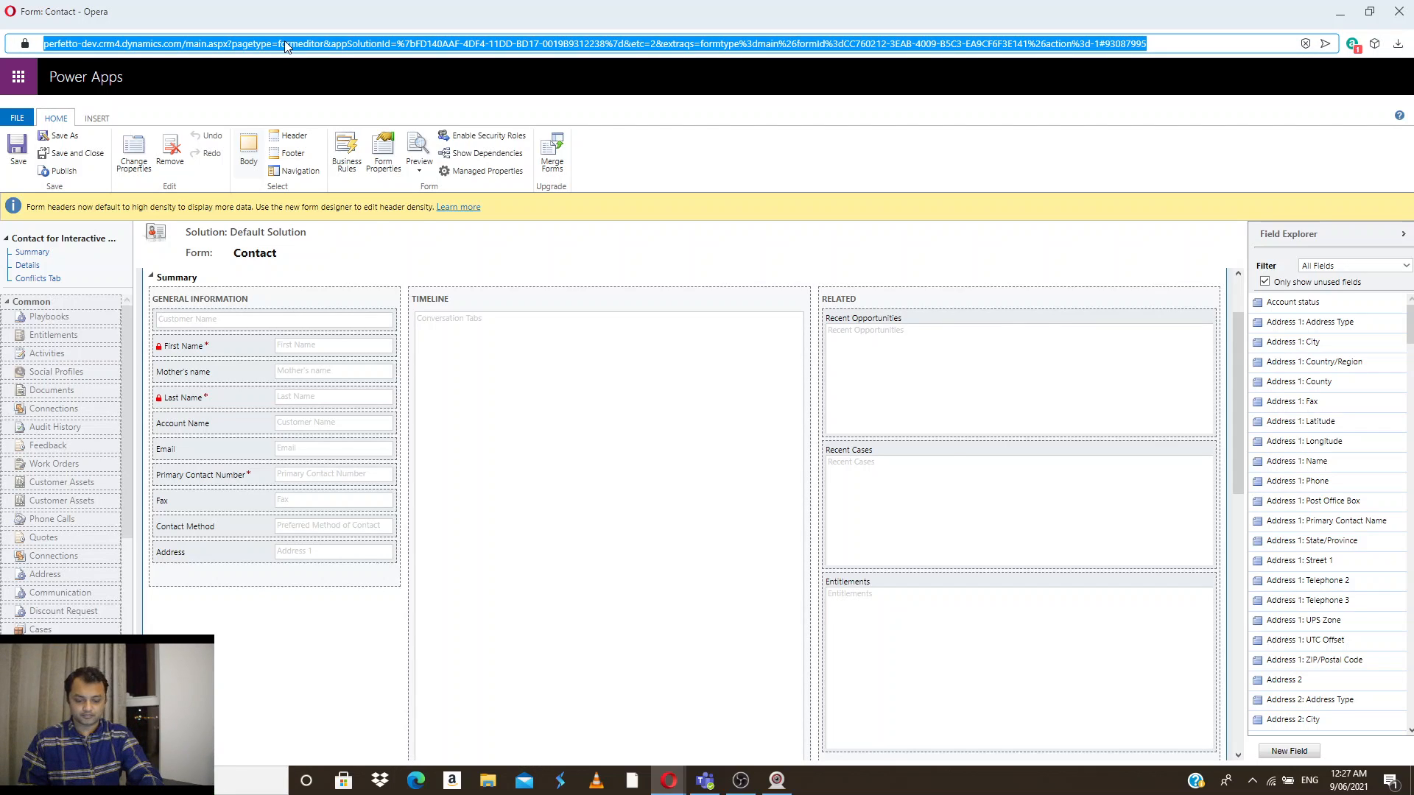
{"action": "key", "text": "alt+Tab"}
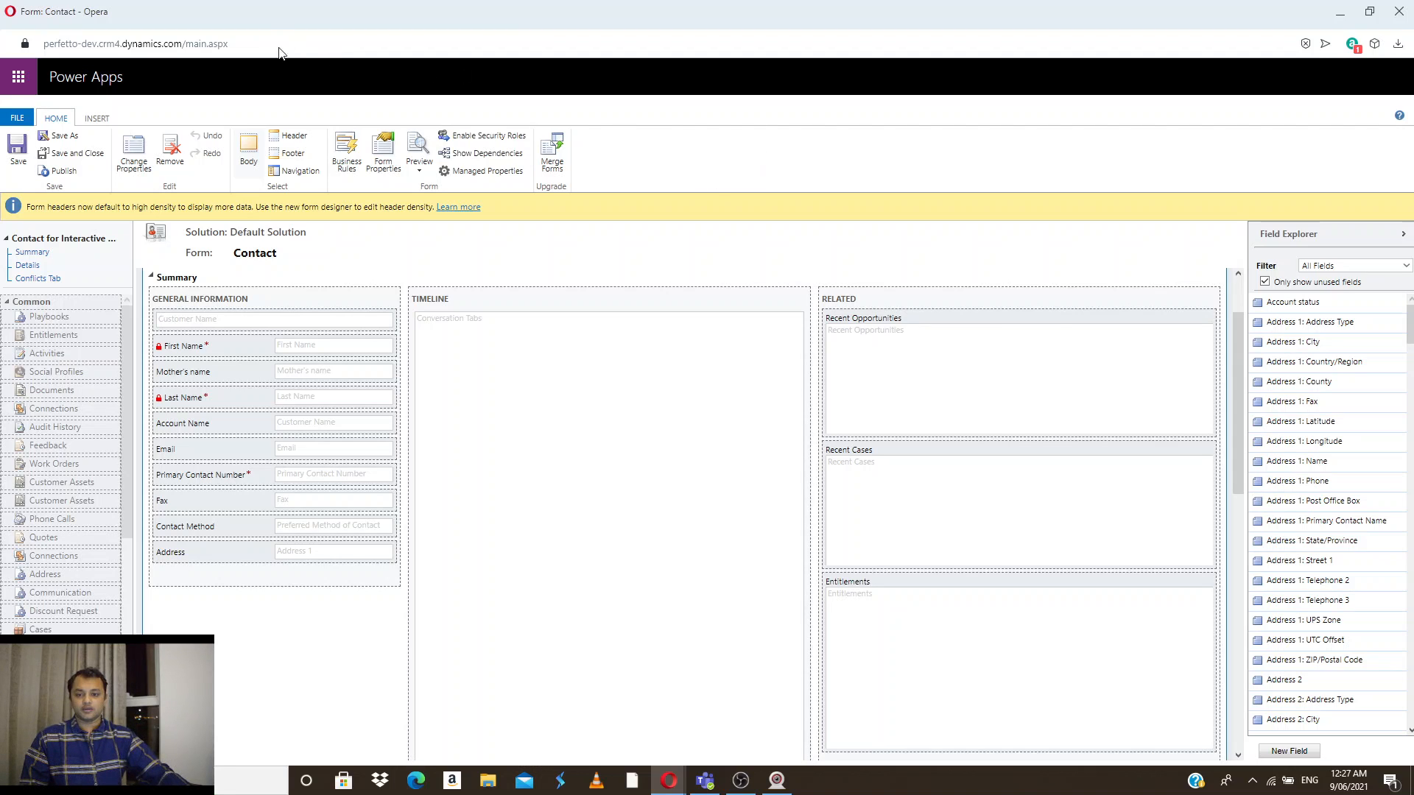
{"action": "left_click", "coordinate": [299, 53]}
{"action": "key", "text": "Return"}
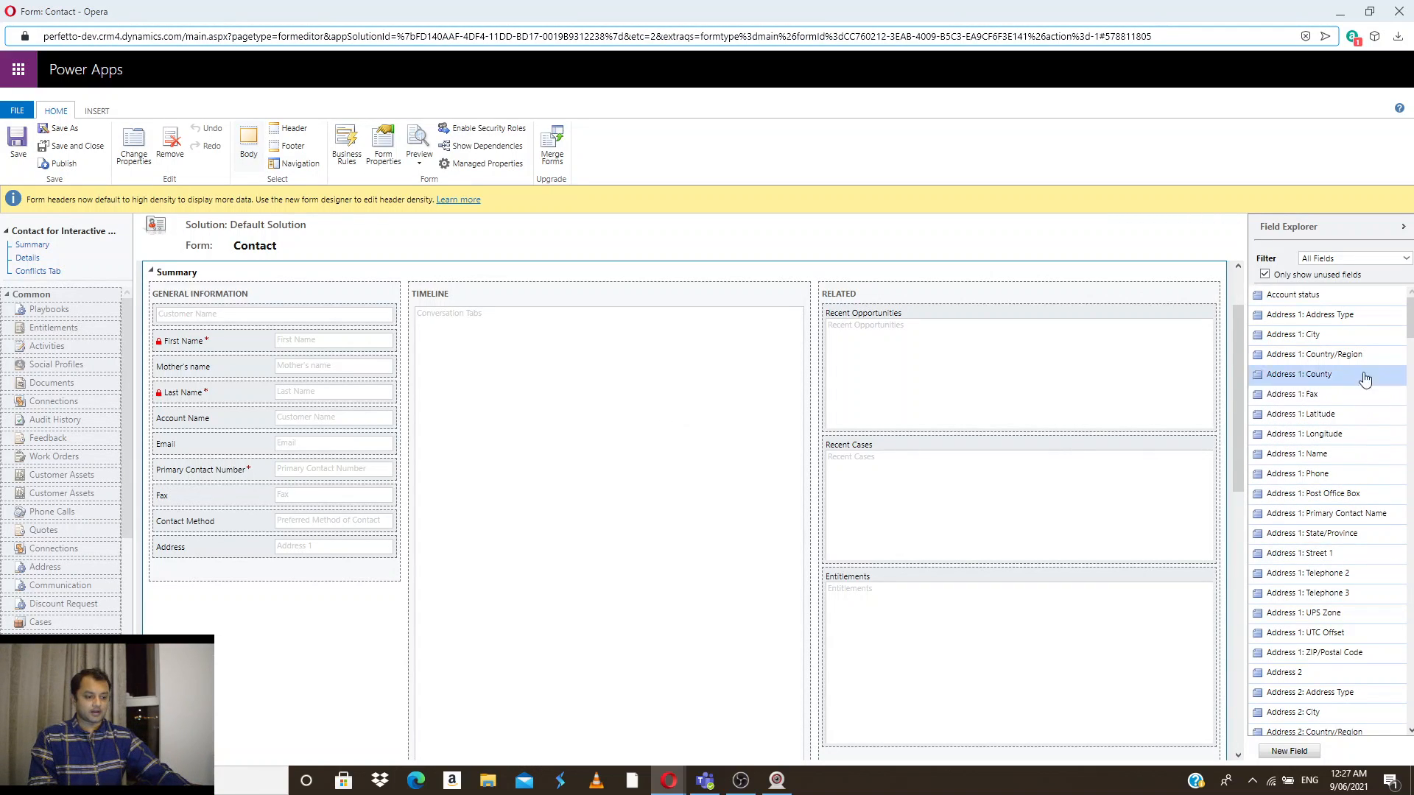
Add the unused Birth city field to the General Information section directly above Address, and save the Contact form
{"action": "scroll", "coordinate": [1337, 317], "scroll_direction": "down", "scroll_amount": 3}
{"action": "scroll", "coordinate": [1336, 321], "scroll_direction": "down", "scroll_amount": 3}
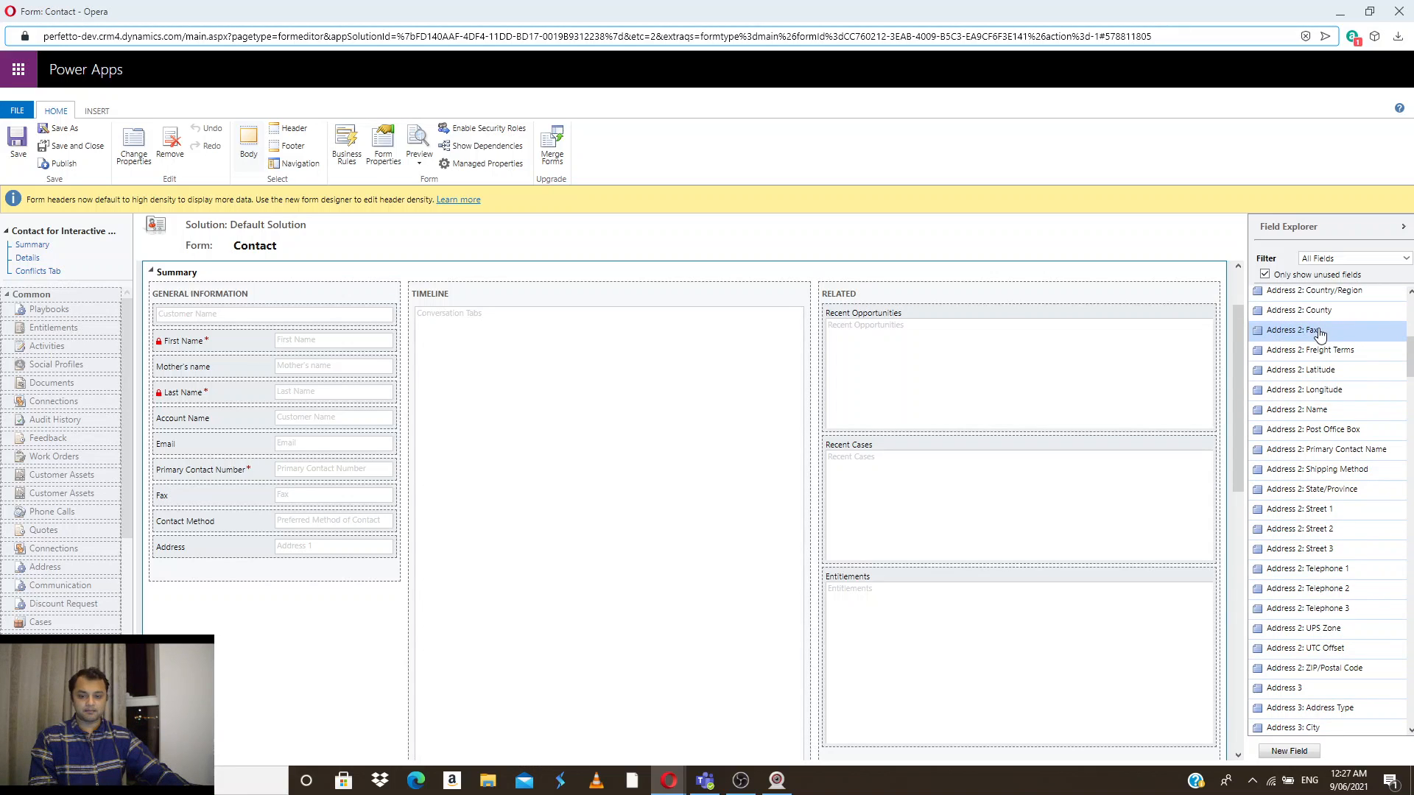
{"action": "scroll", "coordinate": [1337, 342], "scroll_direction": "down", "scroll_amount": 6}
{"action": "scroll", "coordinate": [1358, 537], "scroll_direction": "down", "scroll_amount": 7}
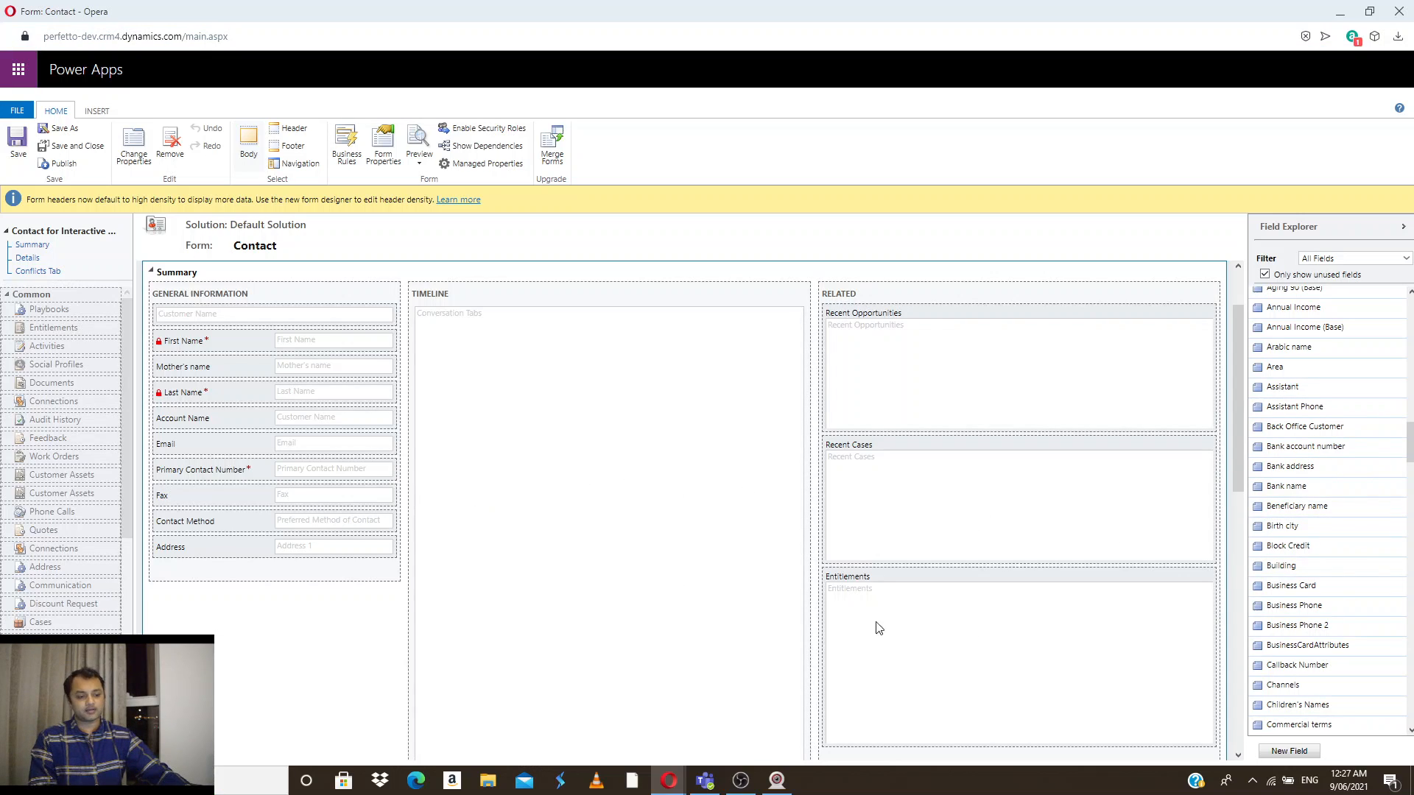
{"action": "left_click_drag", "start_coordinate": [1282, 526], "coordinate": [216, 547]}
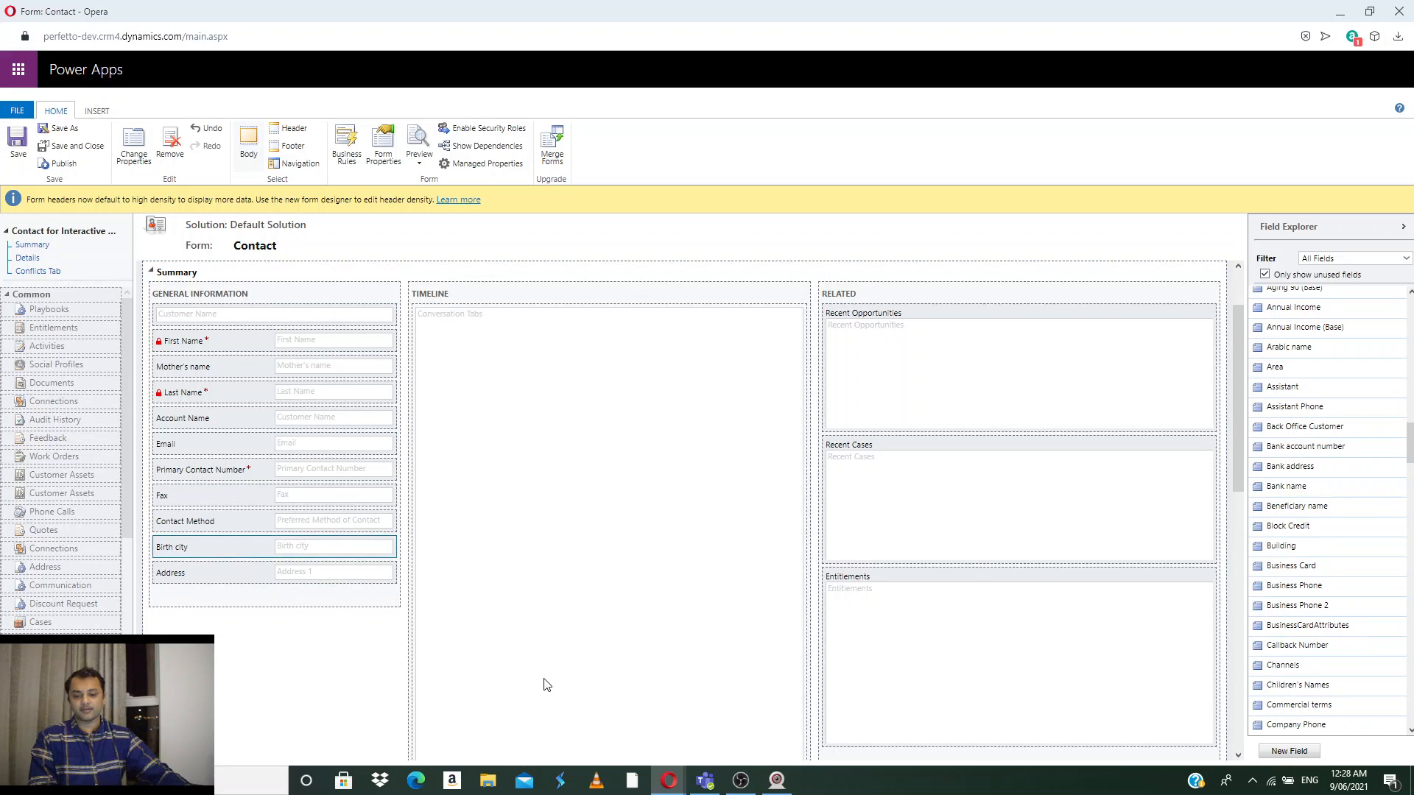
{"action": "left_click", "coordinate": [15, 139]}
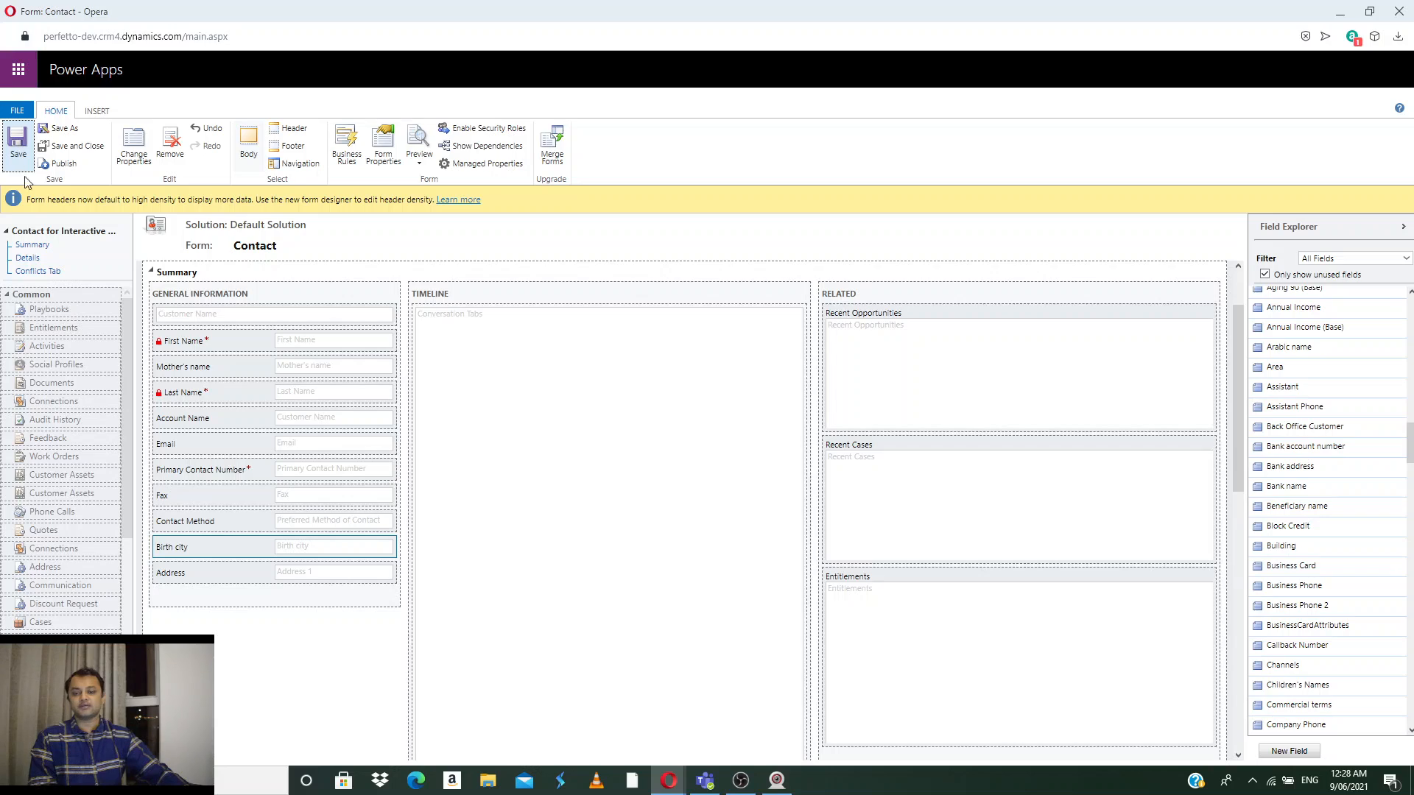
Publish the Contact form customizations and reload the open contact record to load the updated form
{"action": "left_click", "coordinate": [72, 169]}
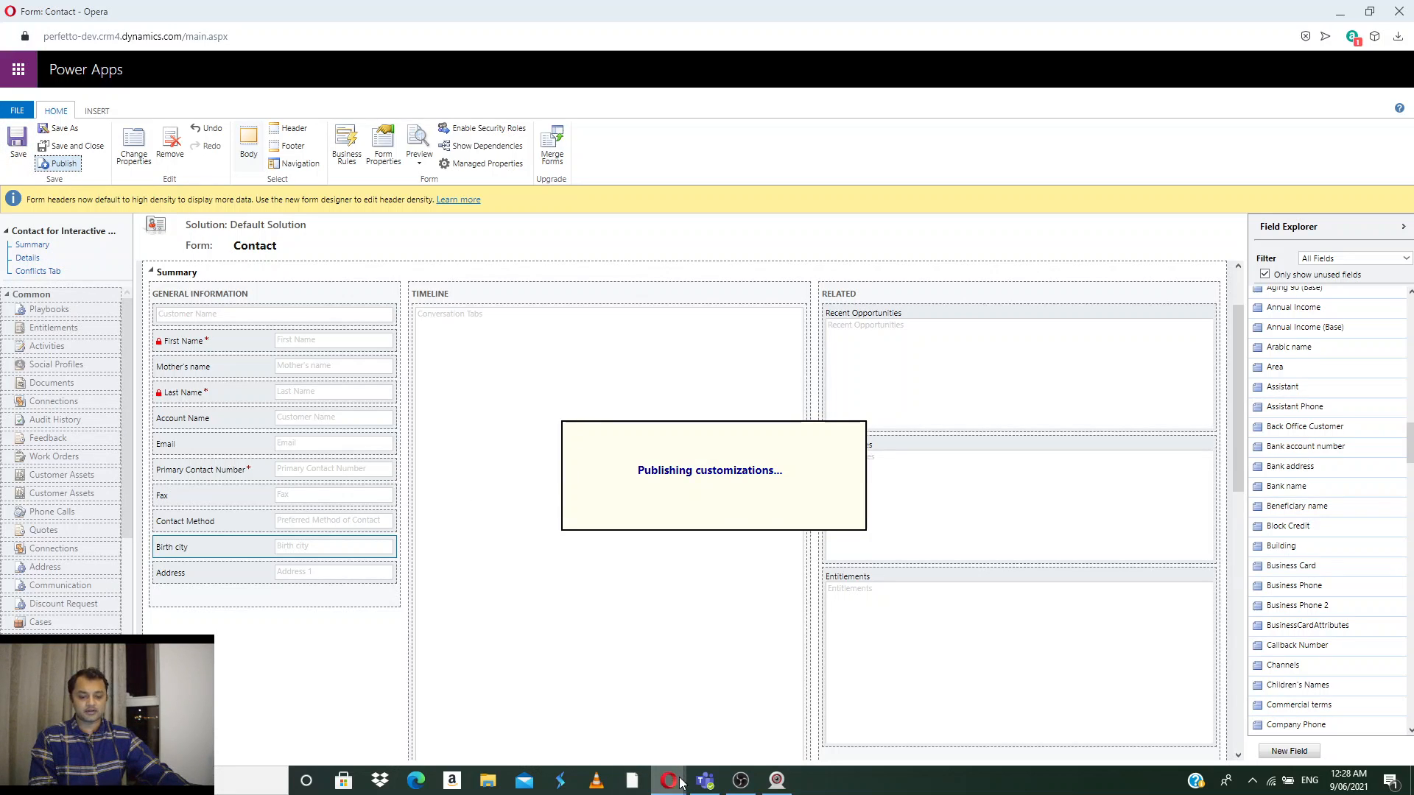
{"action": "mouse_move", "coordinate": [669, 779]}
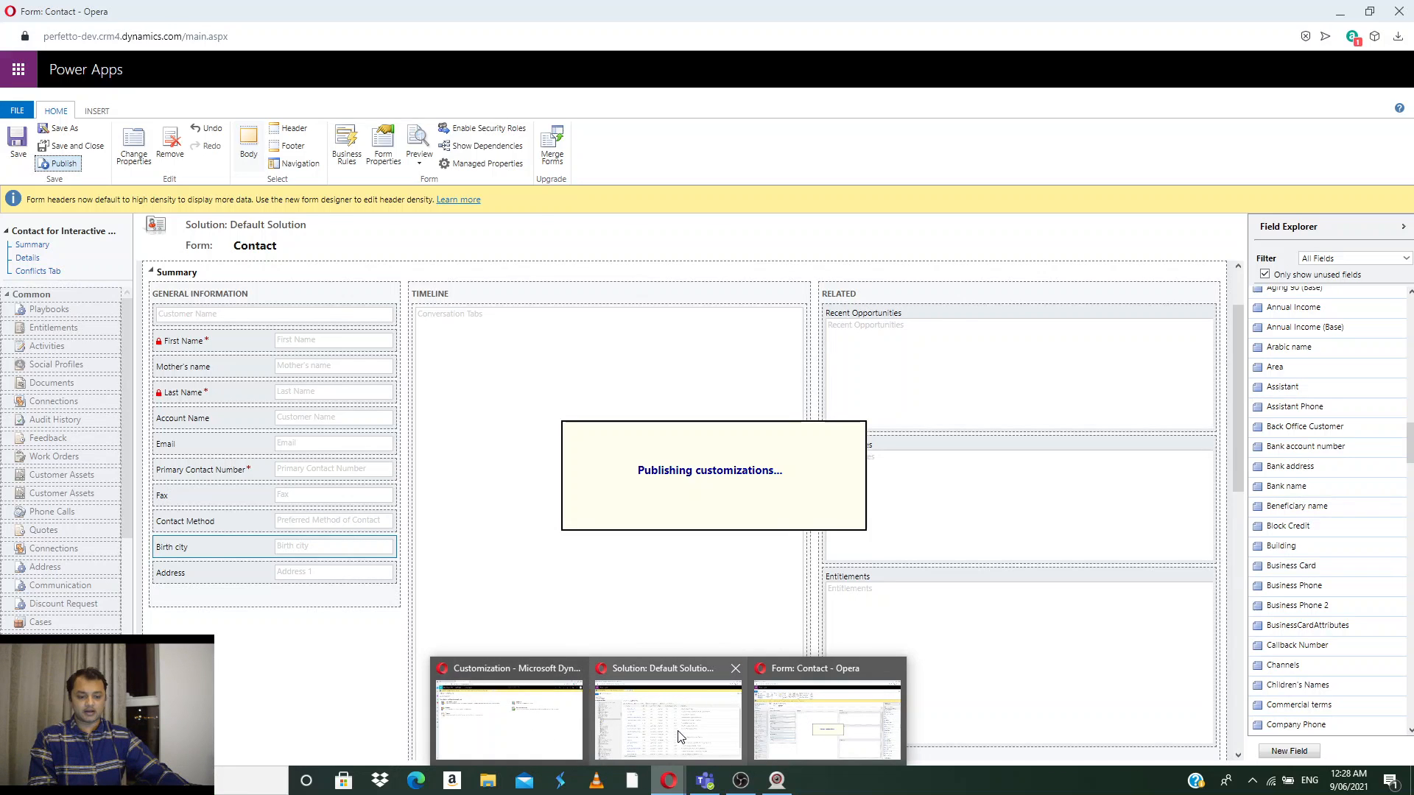
{"action": "left_click", "coordinate": [499, 712]}
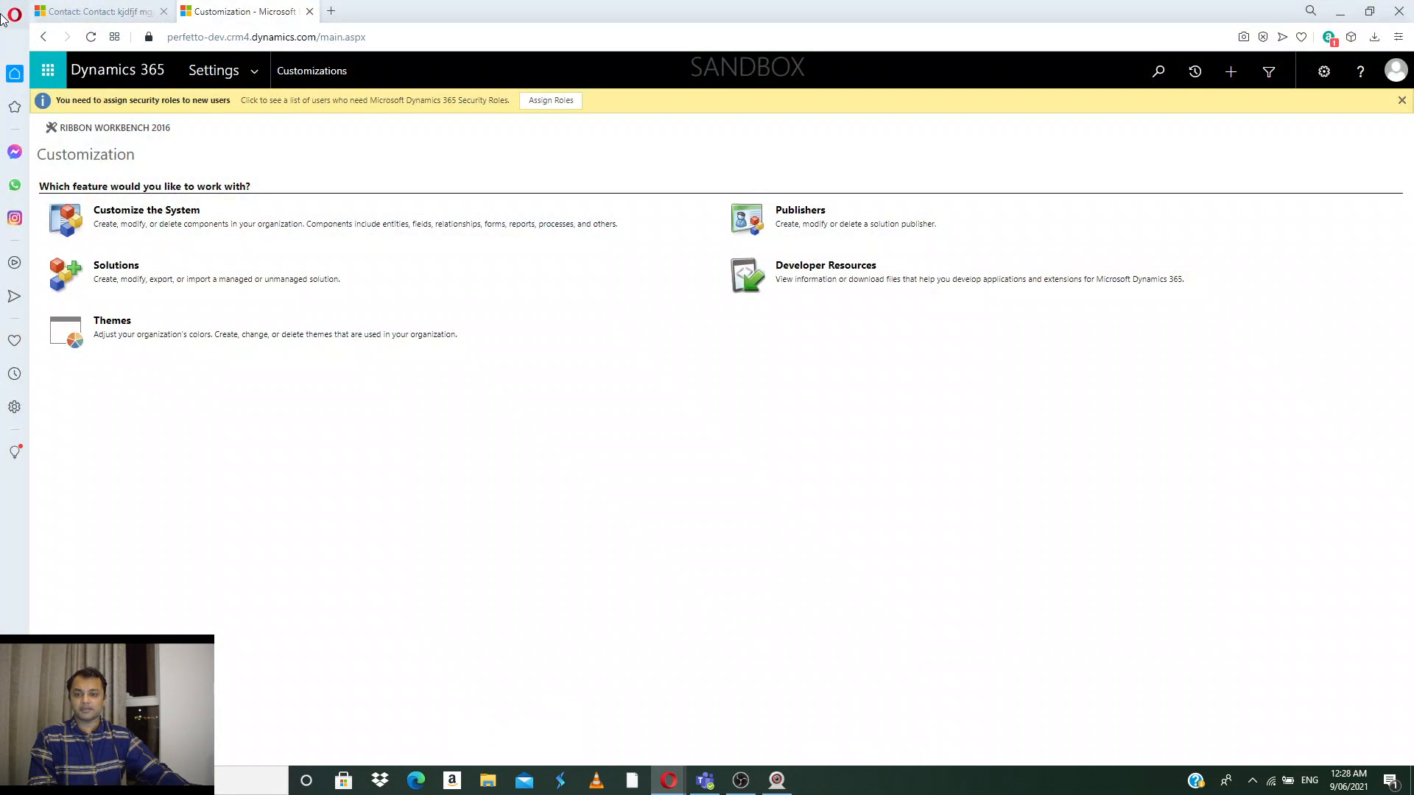
{"action": "left_click", "coordinate": [99, 13]}
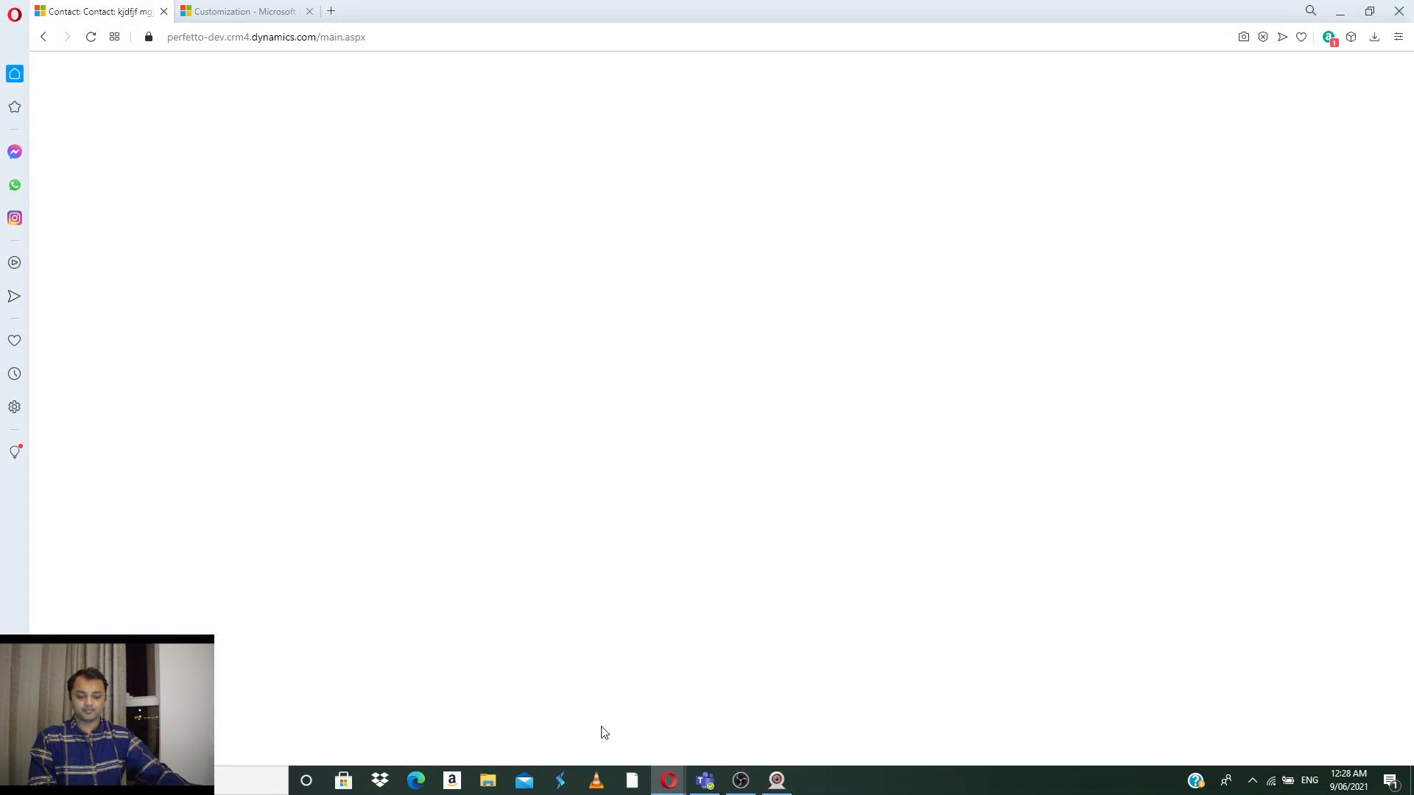
{"action": "left_click", "coordinate": [442, 38]}
{"action": "key", "text": "Return"}
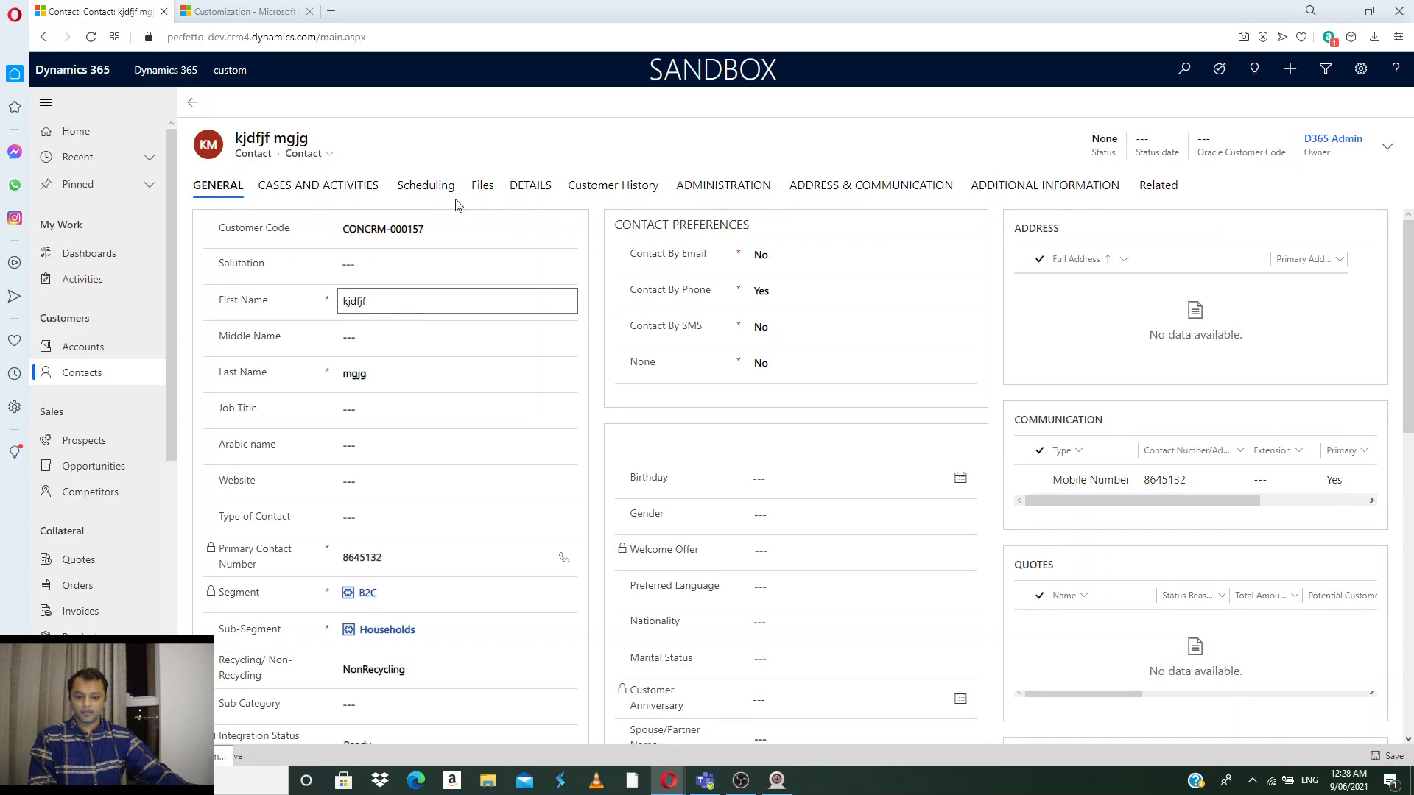
Look over the contact record's General fields, check the published layout in the form editor, and return to the record
{"action": "scroll", "coordinate": [430, 324], "scroll_direction": "down", "scroll_amount": 3}
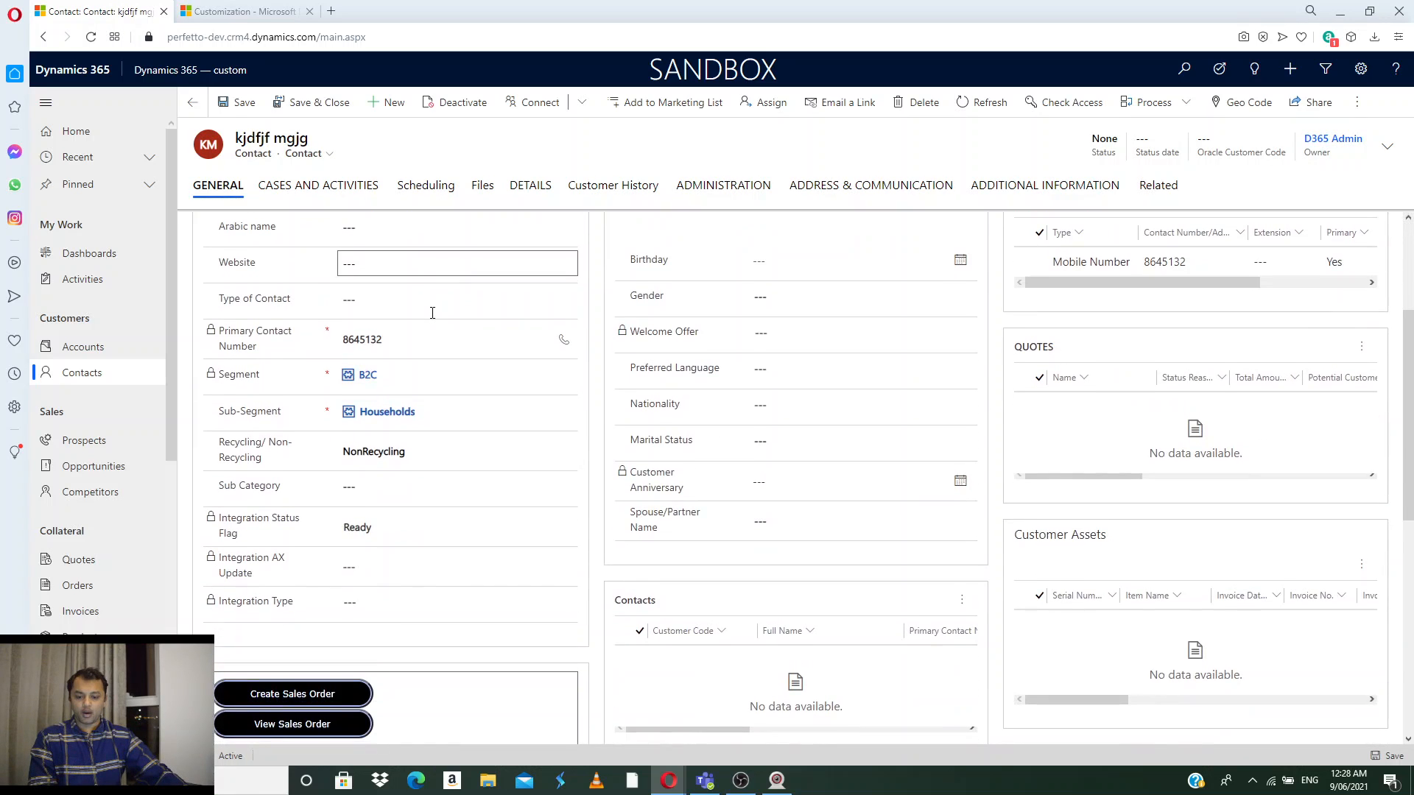
{"action": "scroll", "coordinate": [432, 313], "scroll_direction": "up", "scroll_amount": 3}
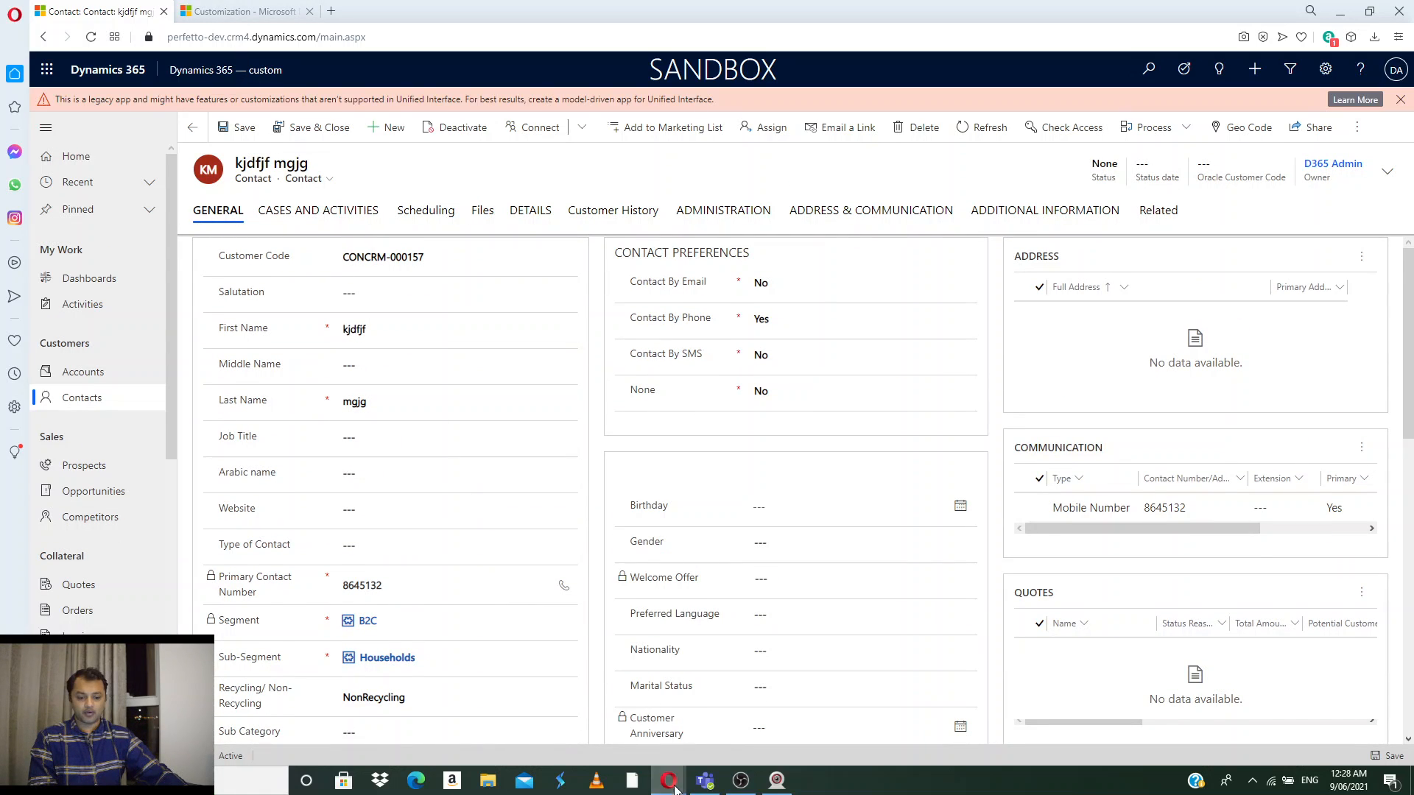
{"action": "mouse_move", "coordinate": [675, 788]}
{"action": "left_click", "coordinate": [820, 747]}
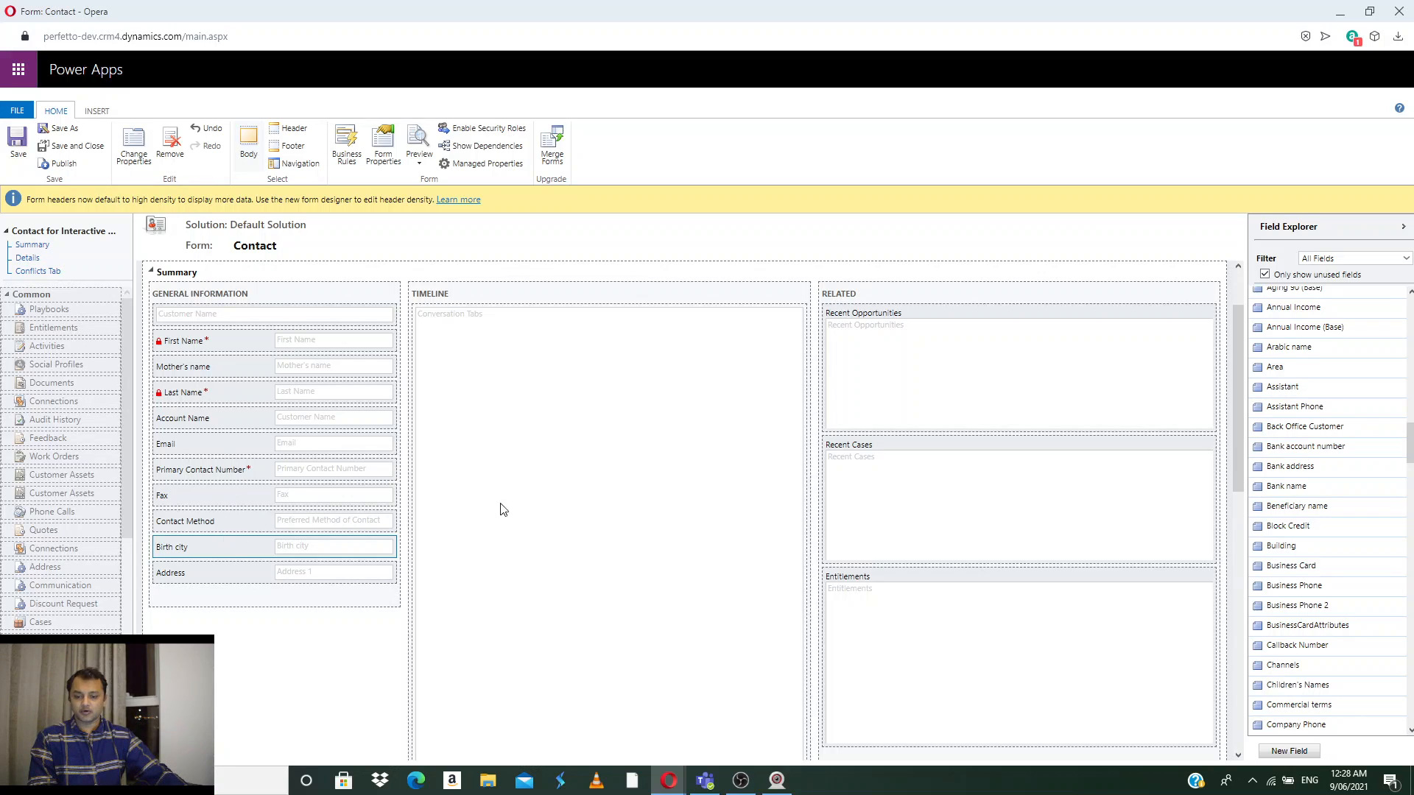
{"action": "left_click", "coordinate": [1348, 16]}
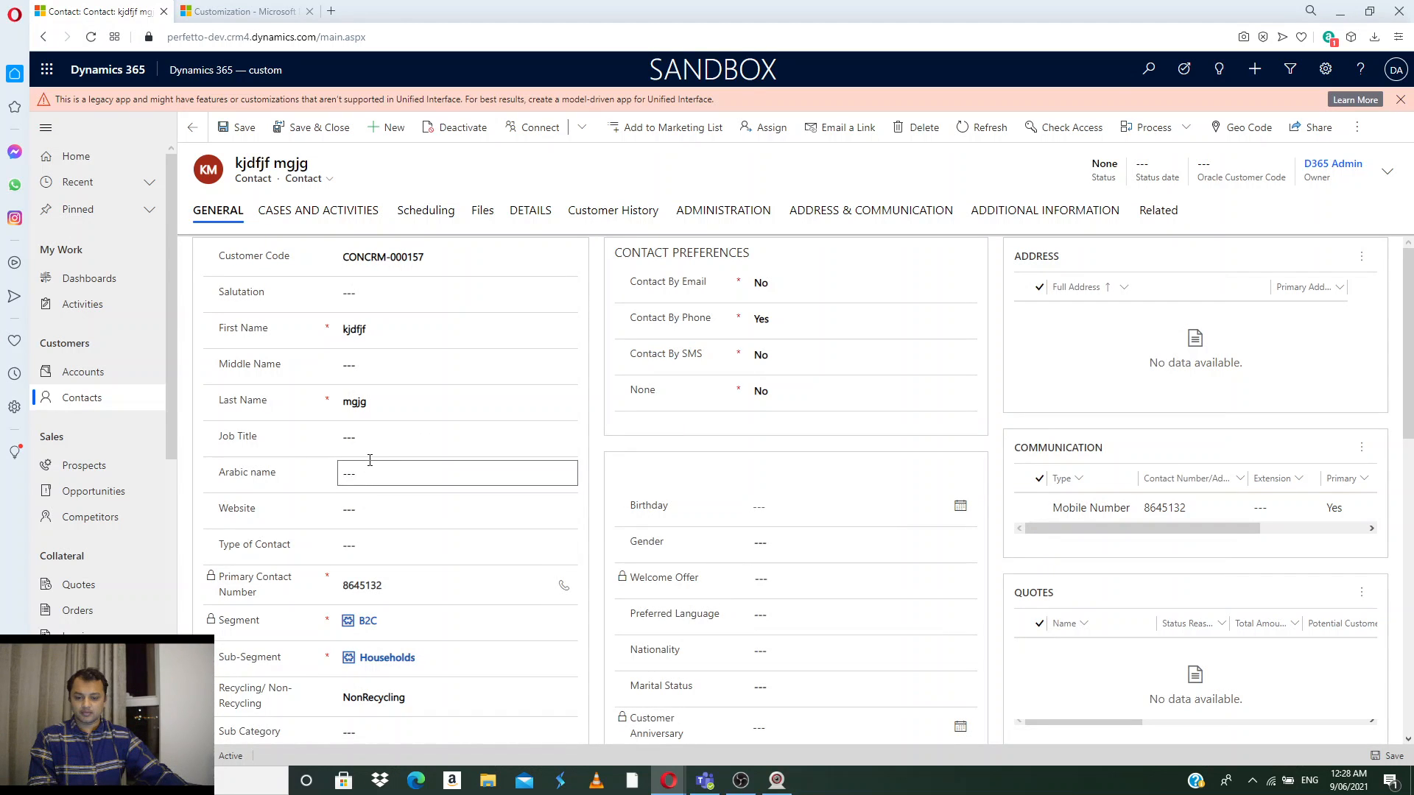
Examine the contact record's General tab from Customer Code to Integration Type for the Birth city field
{"action": "scroll", "coordinate": [422, 500], "scroll_direction": "down", "scroll_amount": 1}
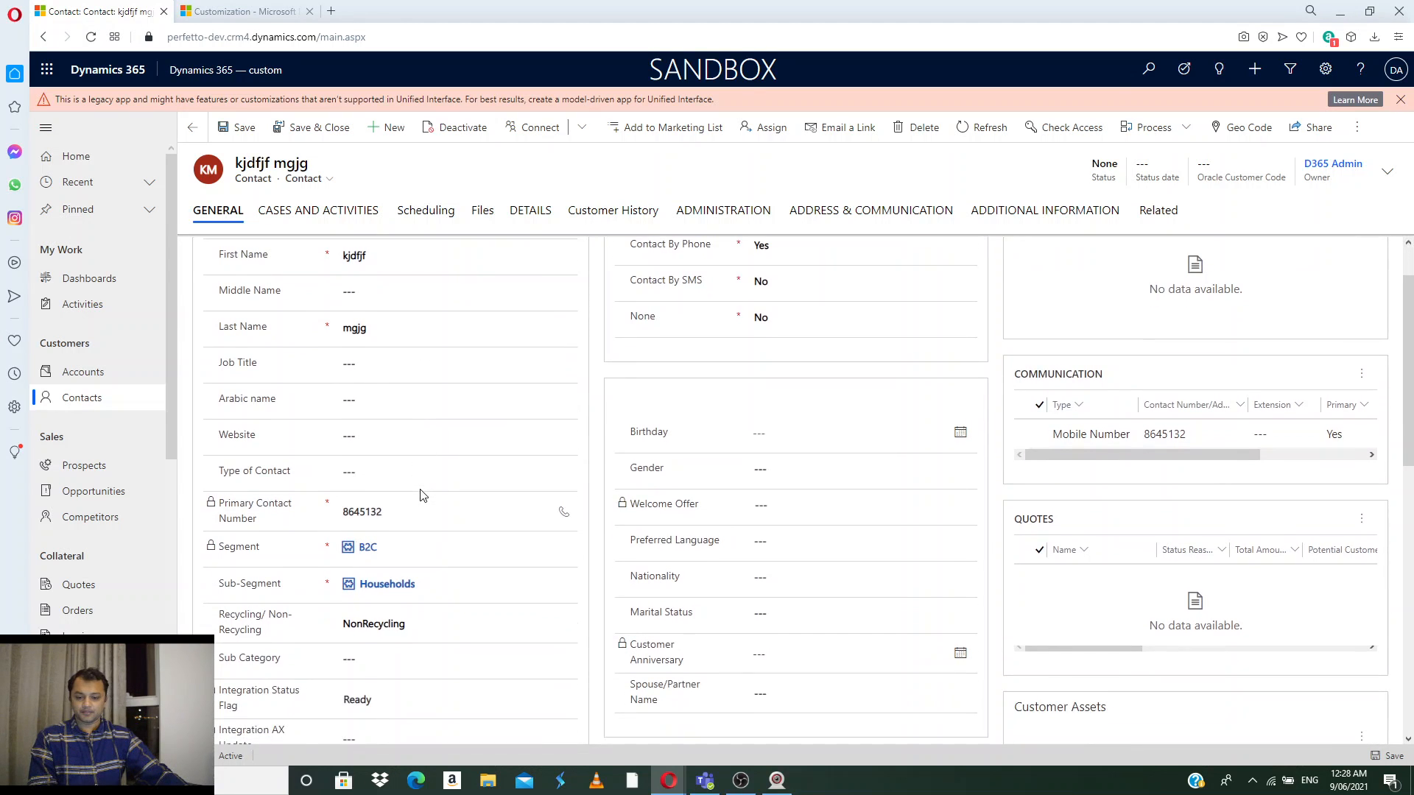
{"action": "scroll", "coordinate": [422, 495], "scroll_direction": "down", "scroll_amount": 1}
{"action": "scroll", "coordinate": [424, 519], "scroll_direction": "down", "scroll_amount": 1}
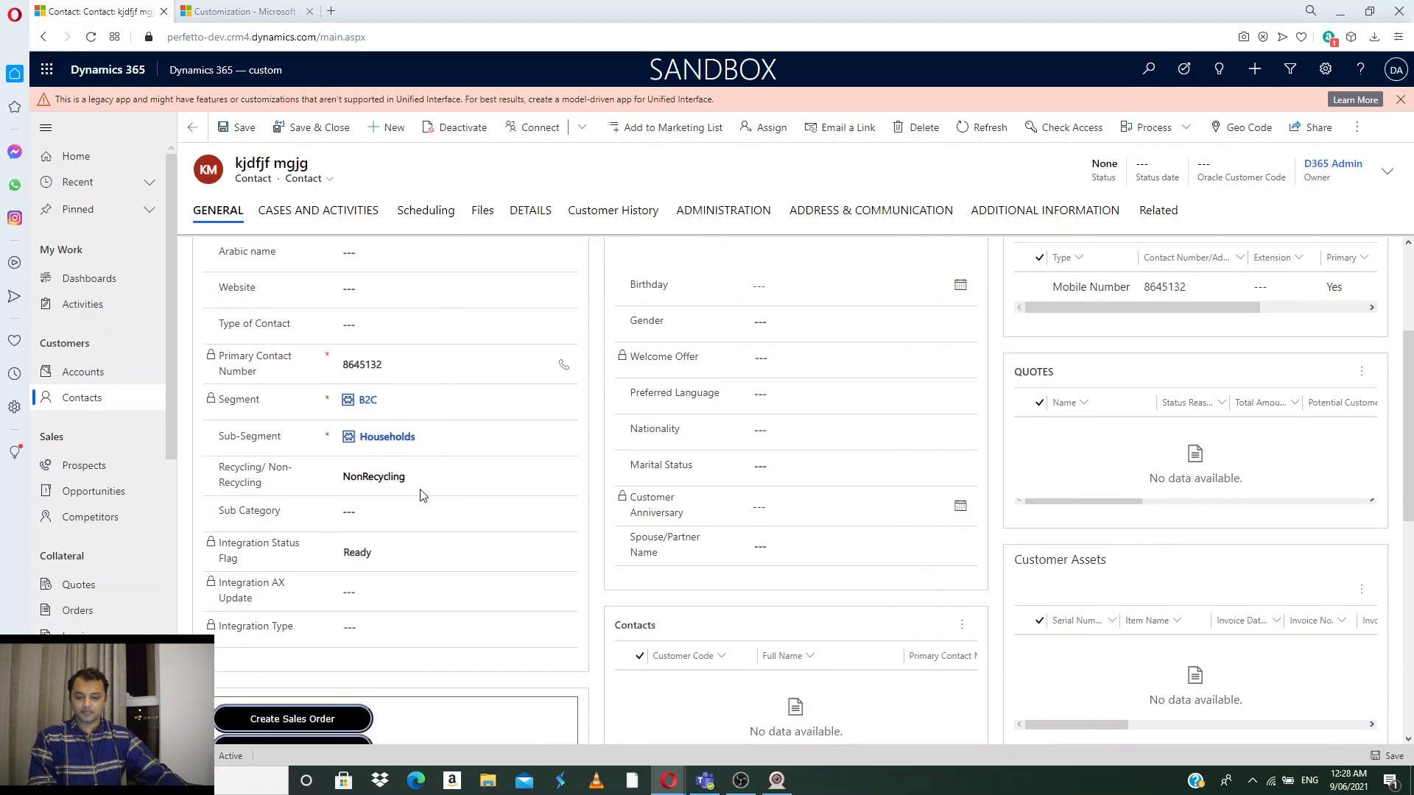
{"action": "scroll", "coordinate": [462, 663], "scroll_direction": "up", "scroll_amount": 2}
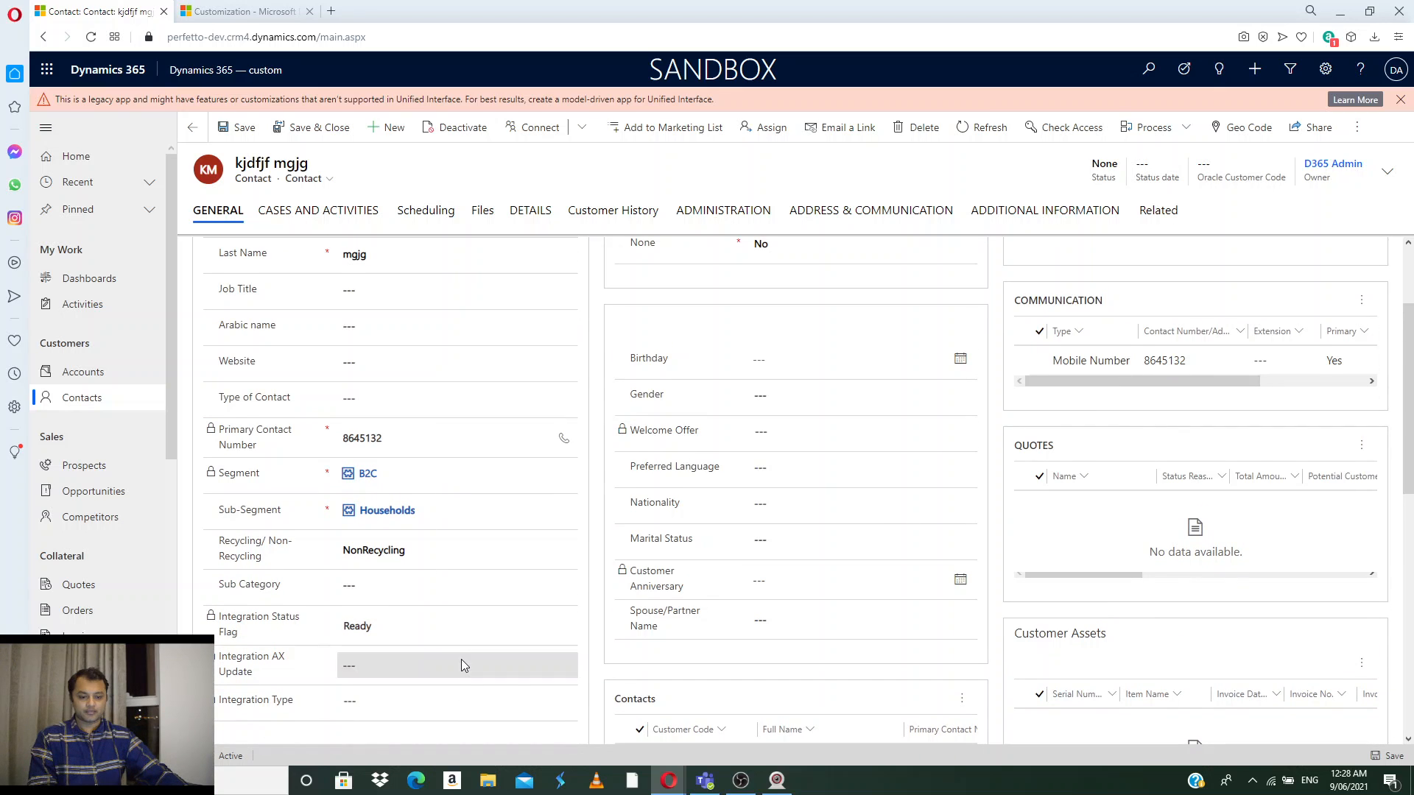
{"action": "left_click", "coordinate": [465, 665]}
{"action": "scroll", "coordinate": [465, 665], "scroll_direction": "up", "scroll_amount": 1}
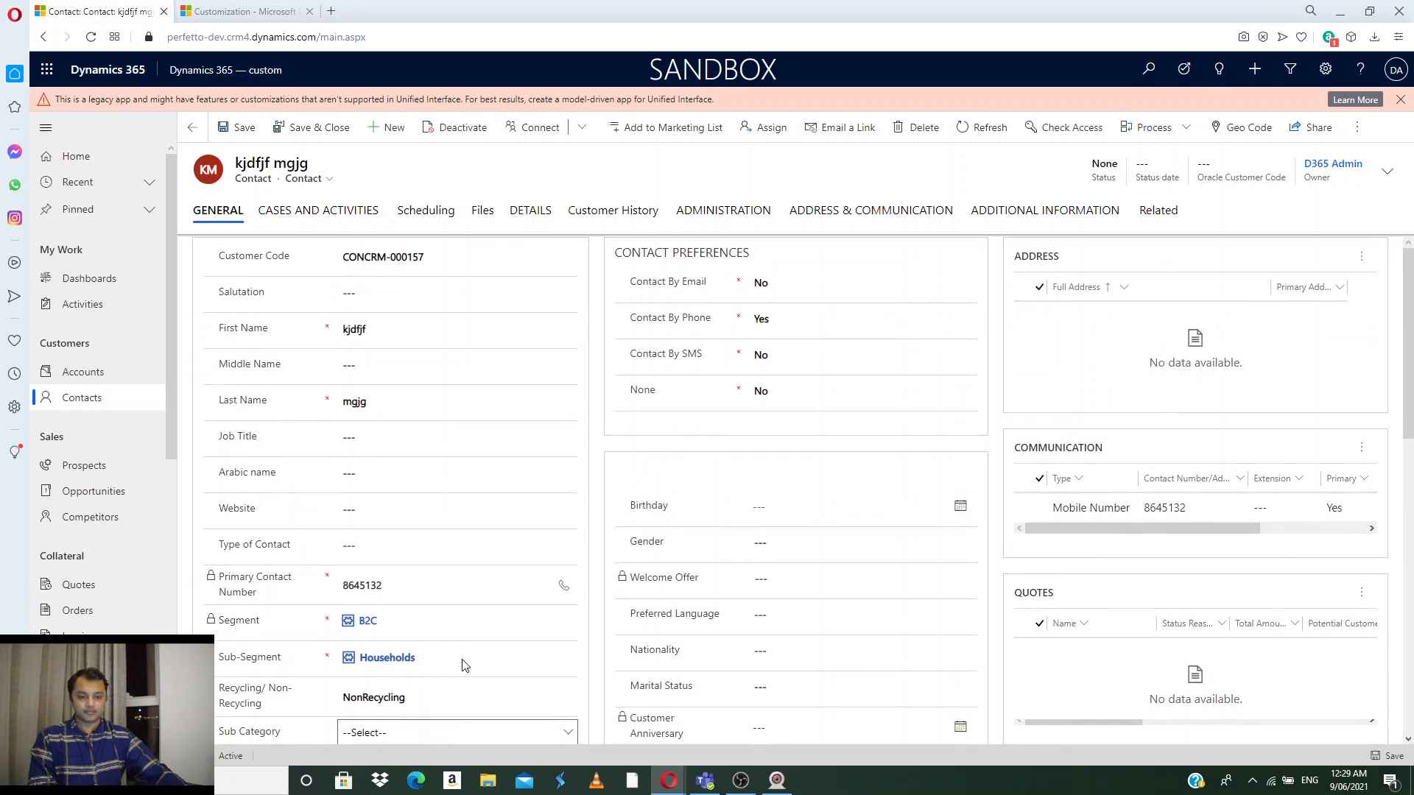
Choose the Contact form for the record and look through its General tab down to the Sales Order section for Birth city
{"action": "left_click", "coordinate": [335, 179]}
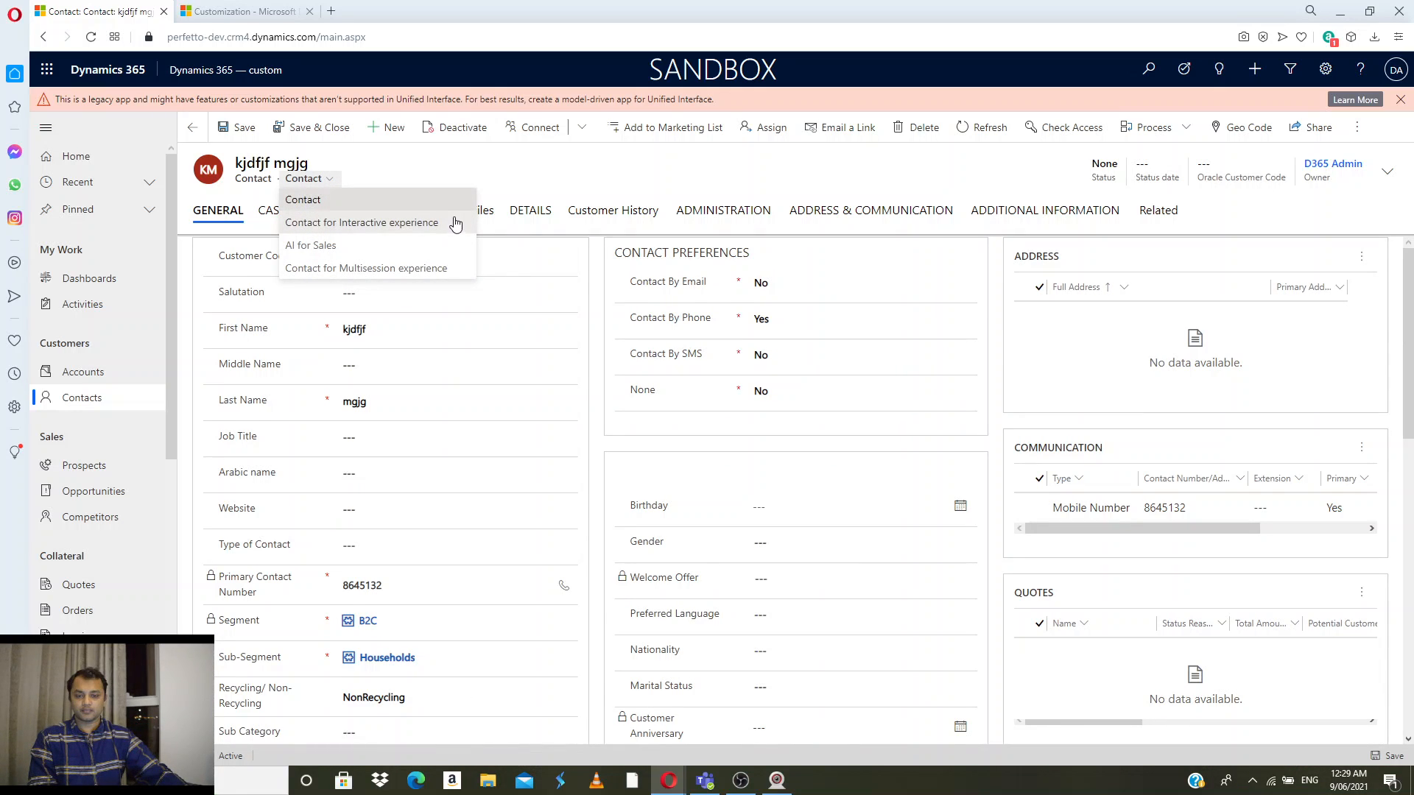
{"action": "left_click", "coordinate": [442, 200]}
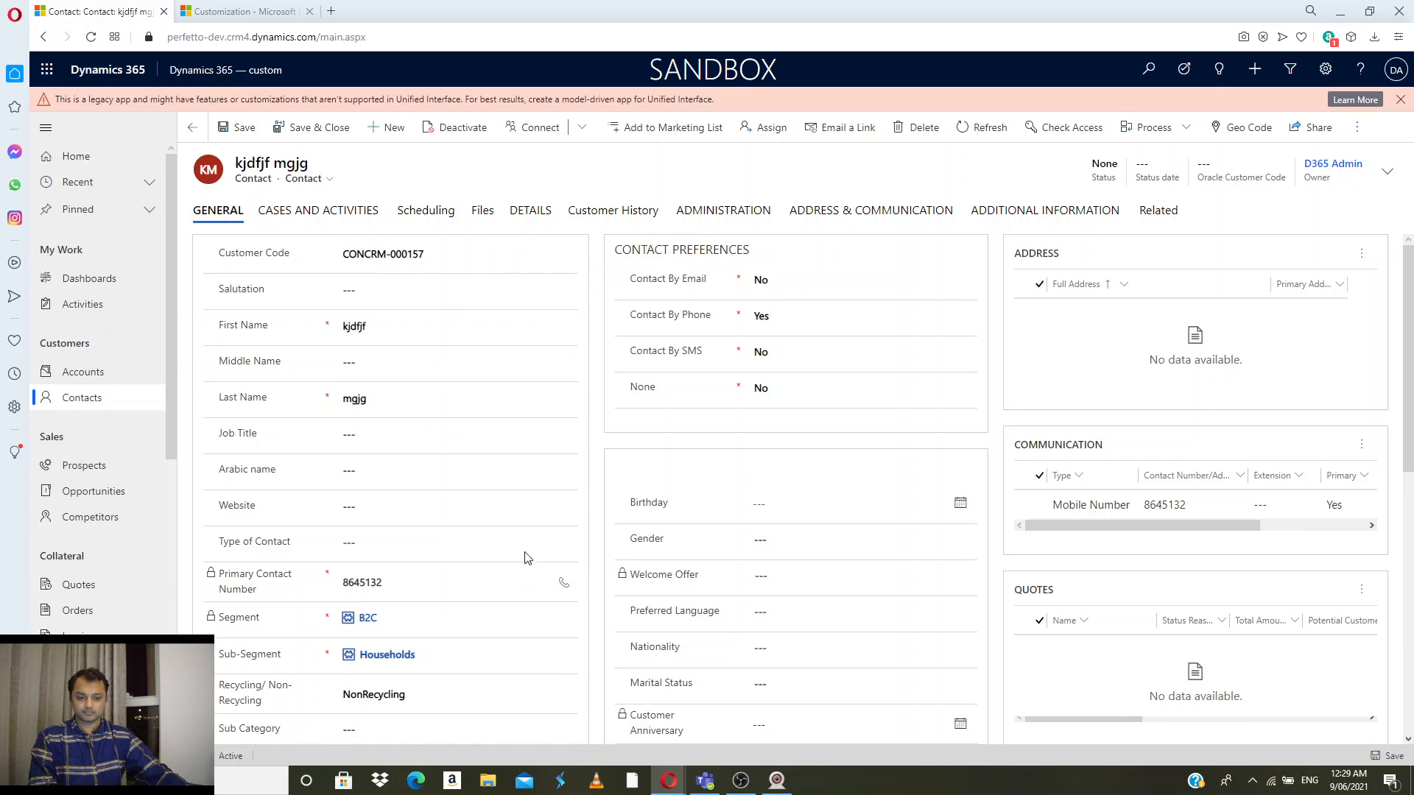
{"action": "left_click", "coordinate": [405, 291]}
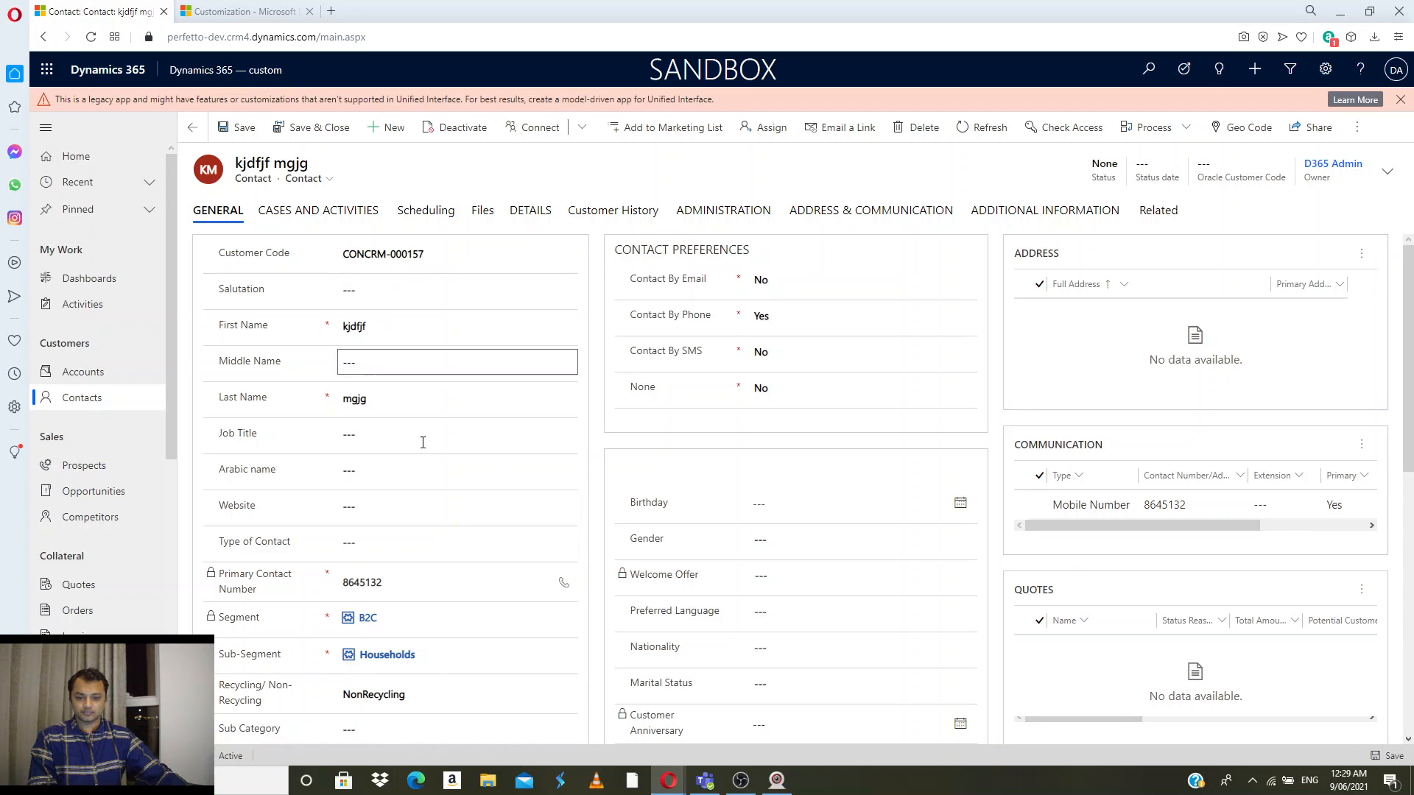
{"action": "mouse_move", "coordinate": [768, 787]}
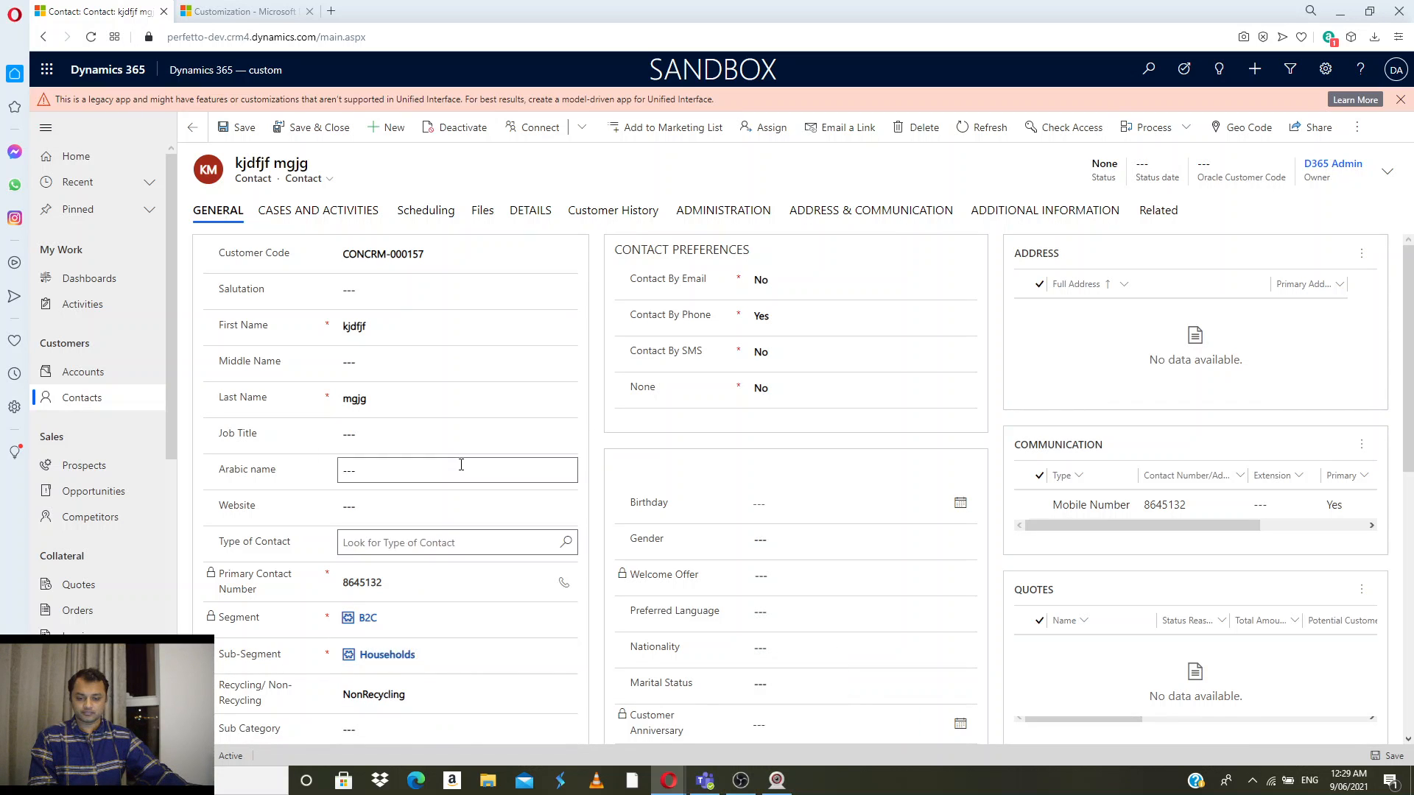
{"action": "scroll", "coordinate": [458, 468], "scroll_direction": "down", "scroll_amount": 2}
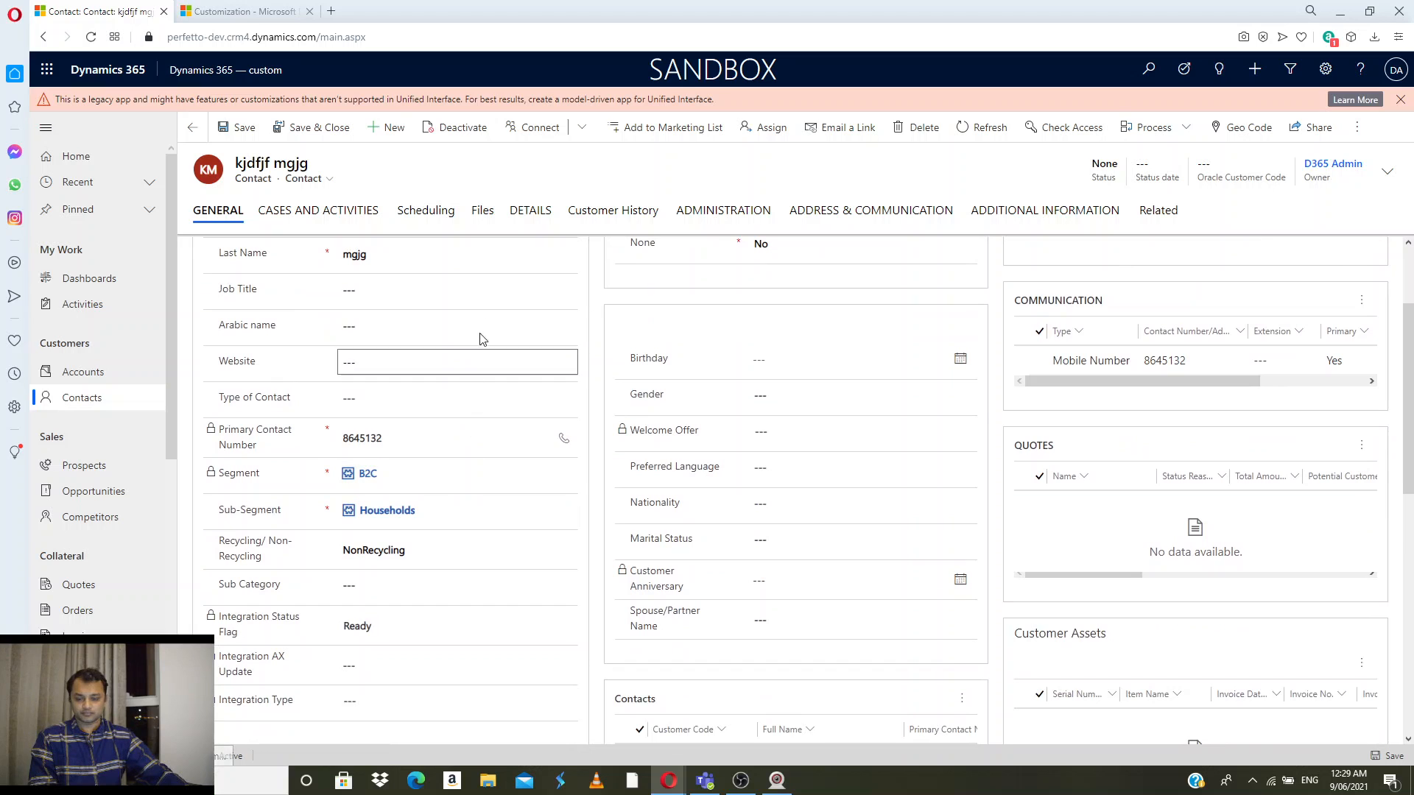
{"action": "scroll", "coordinate": [476, 317], "scroll_direction": "down", "scroll_amount": 1}
{"action": "scroll", "coordinate": [476, 317], "scroll_direction": "down", "scroll_amount": 2}
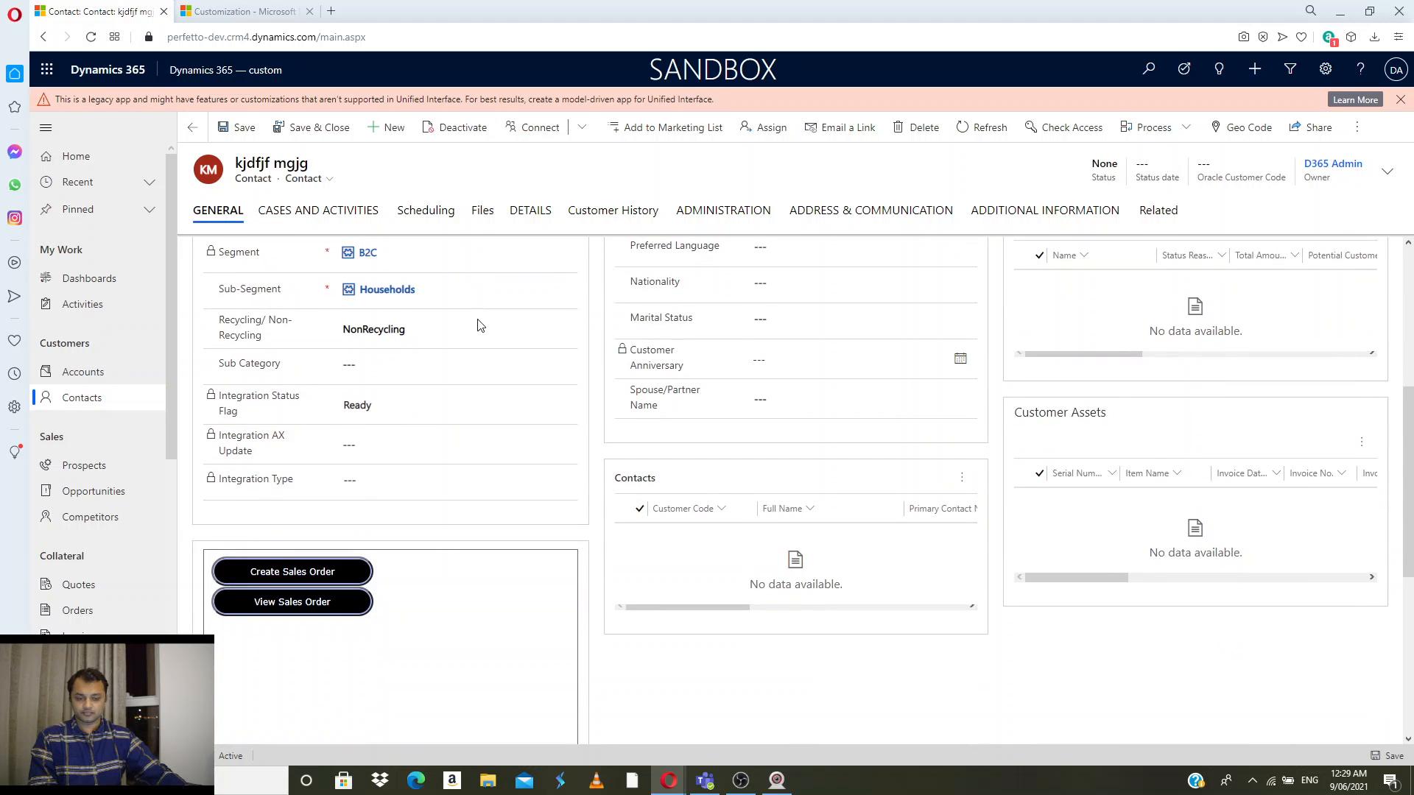
{"action": "scroll", "coordinate": [920, 711], "scroll_direction": "down", "scroll_amount": 4}
{"action": "scroll", "coordinate": [665, 615], "scroll_direction": "up", "scroll_amount": 8}
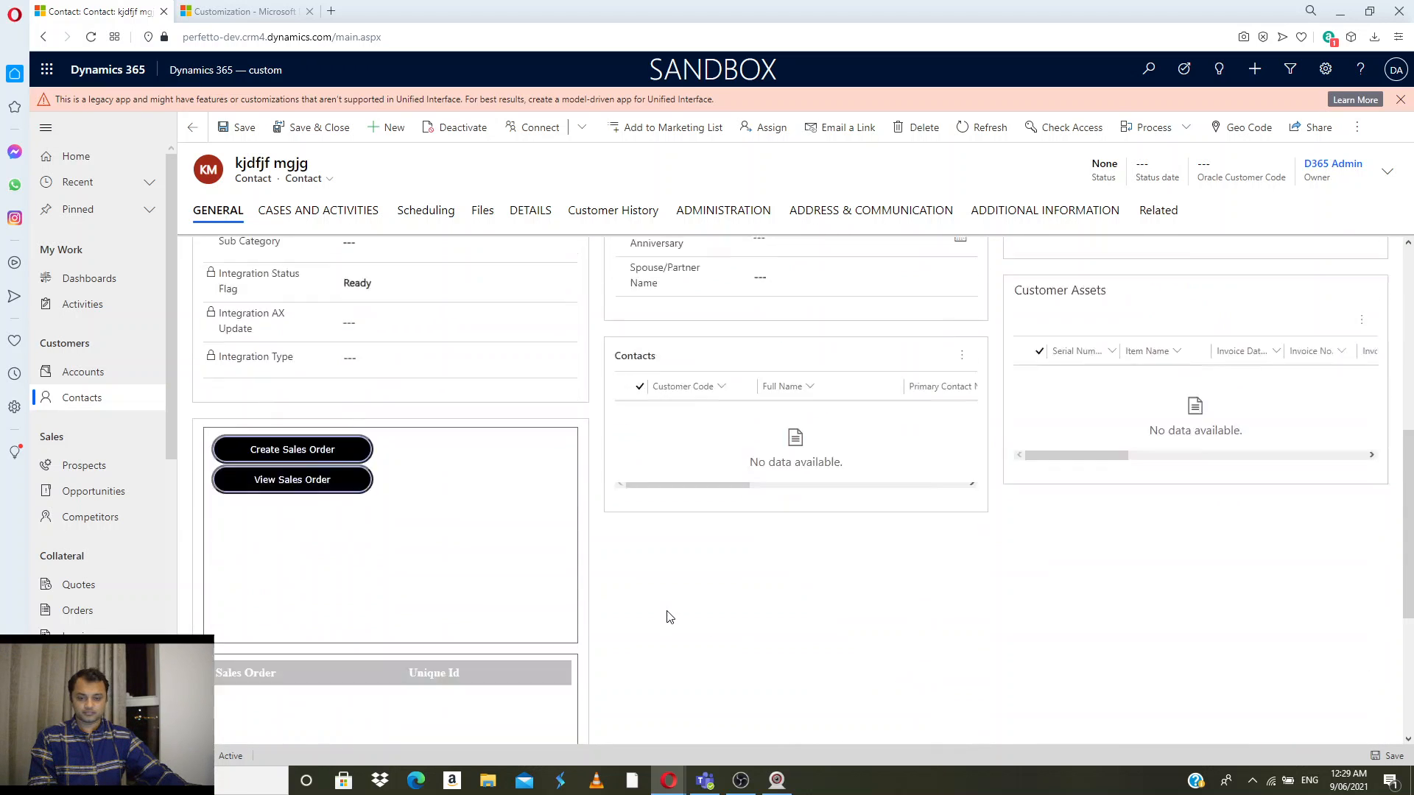
Switch the record to the Contact for Interactive experience form and check that Birth city in General Information accepts entry, leaving it empty
{"action": "left_click", "coordinate": [315, 179]}
{"action": "left_click", "coordinate": [355, 224]}
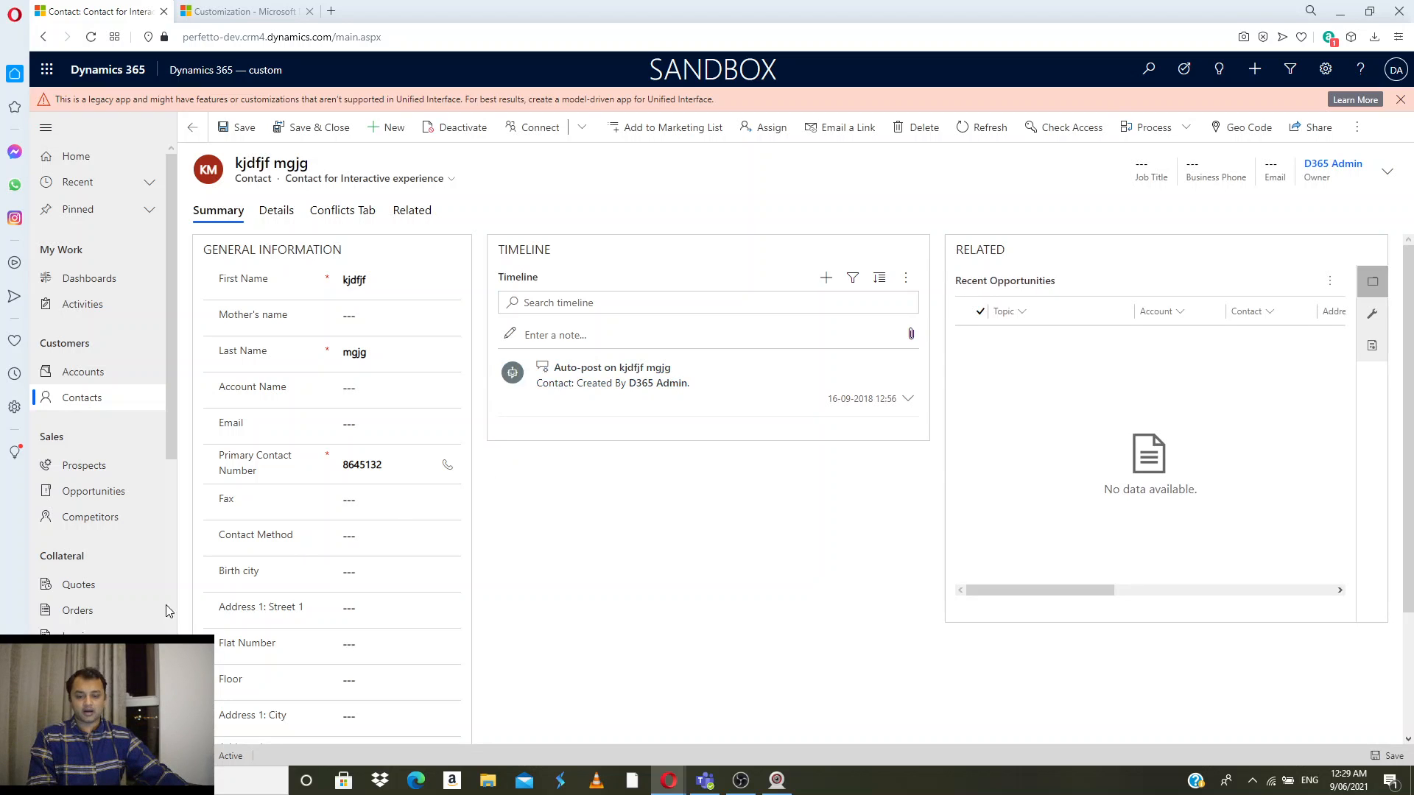
{"action": "left_click", "coordinate": [416, 574]}
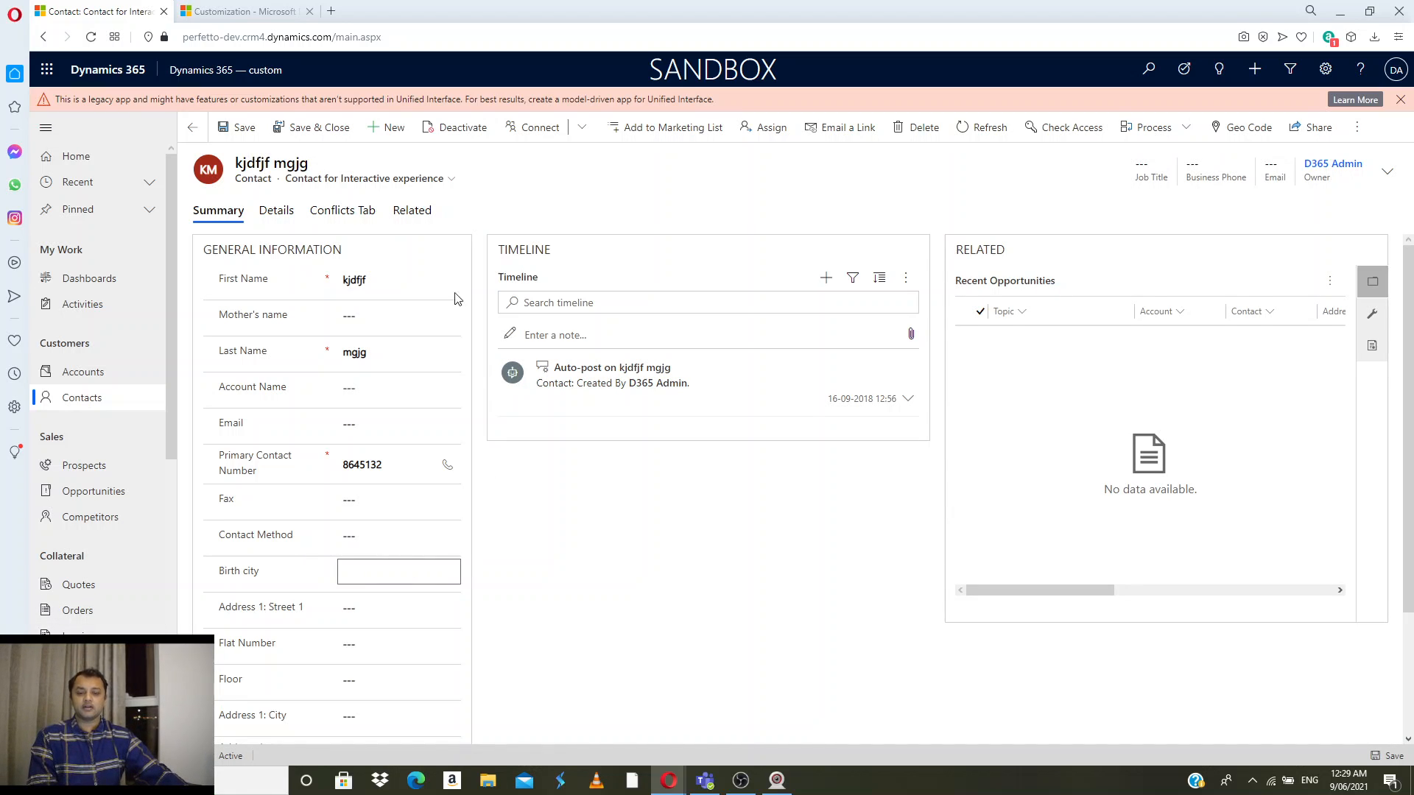
{"action": "left_click", "coordinate": [804, 586]}
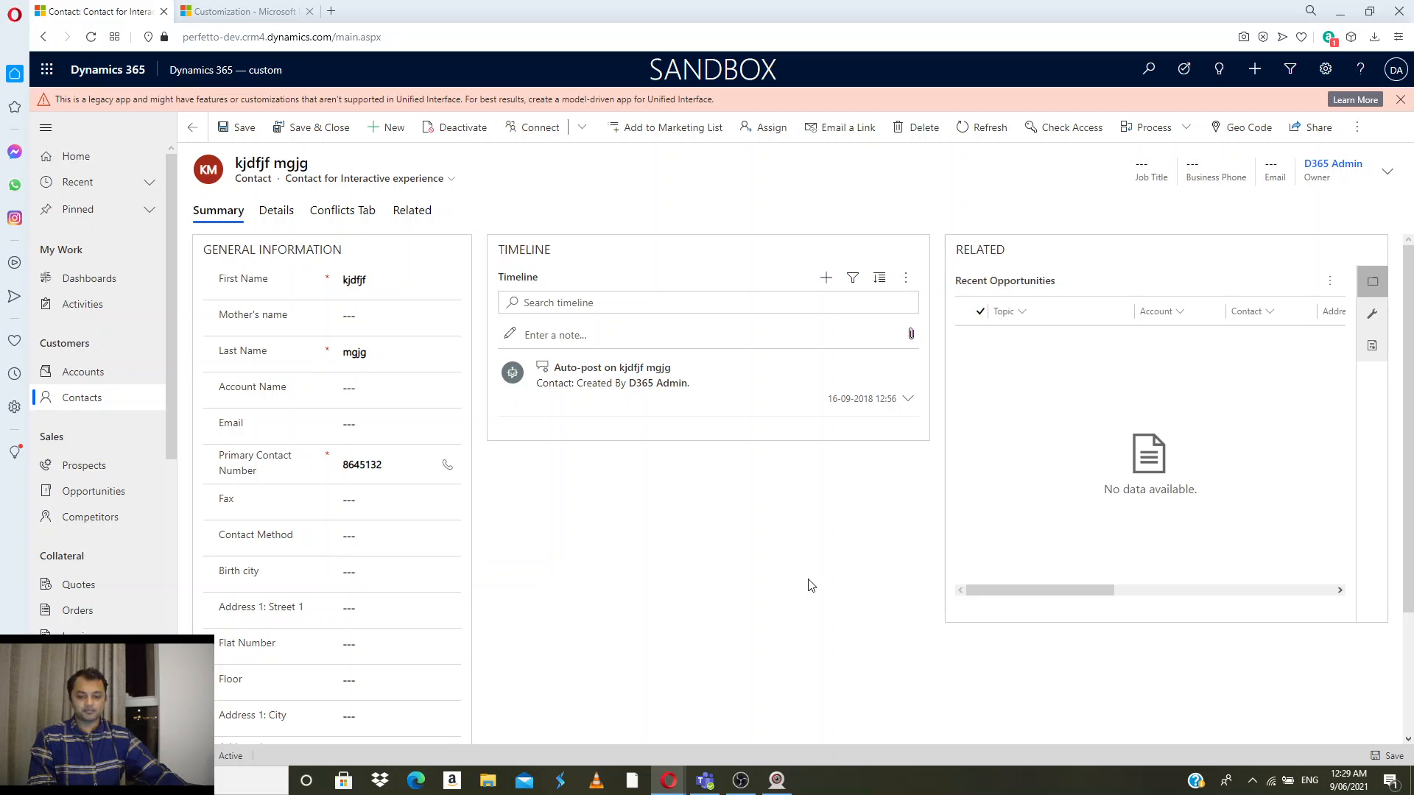